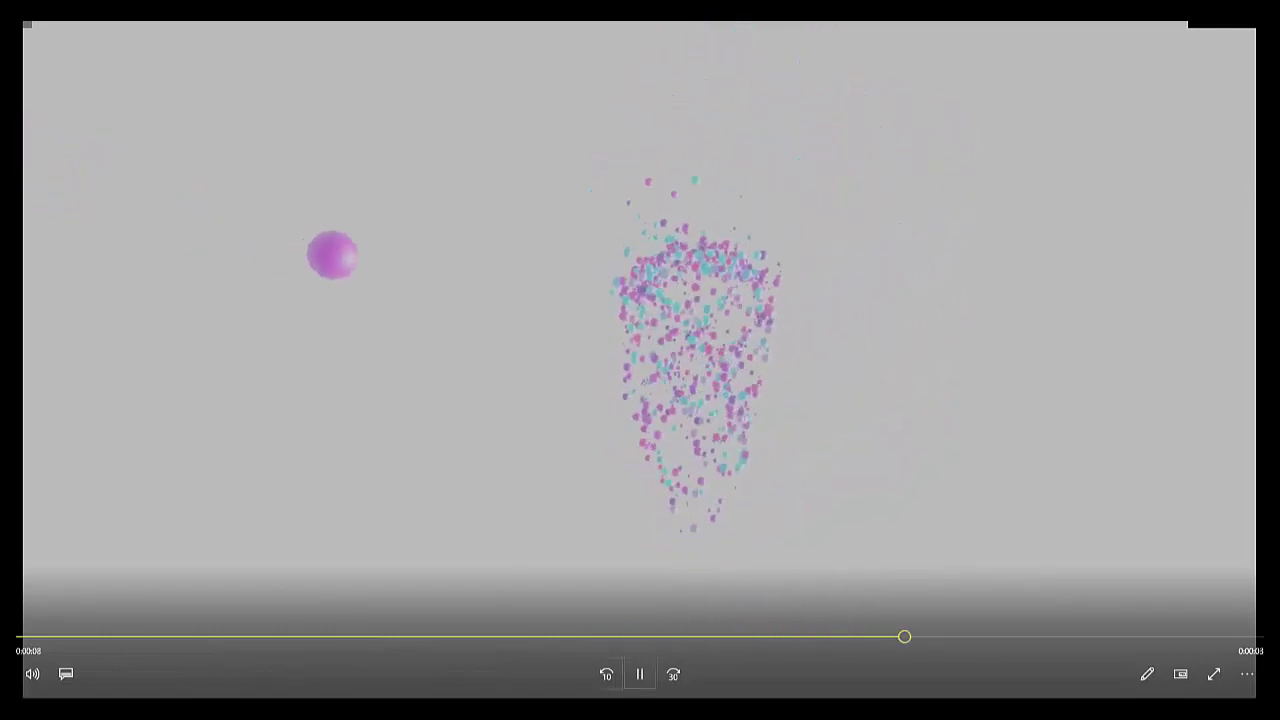
# Step: Switch to Blender and change the bottom Sequencer area into a Timeline
pyautogui.moveTo(637, 710)
pyautogui.click(555, 648)
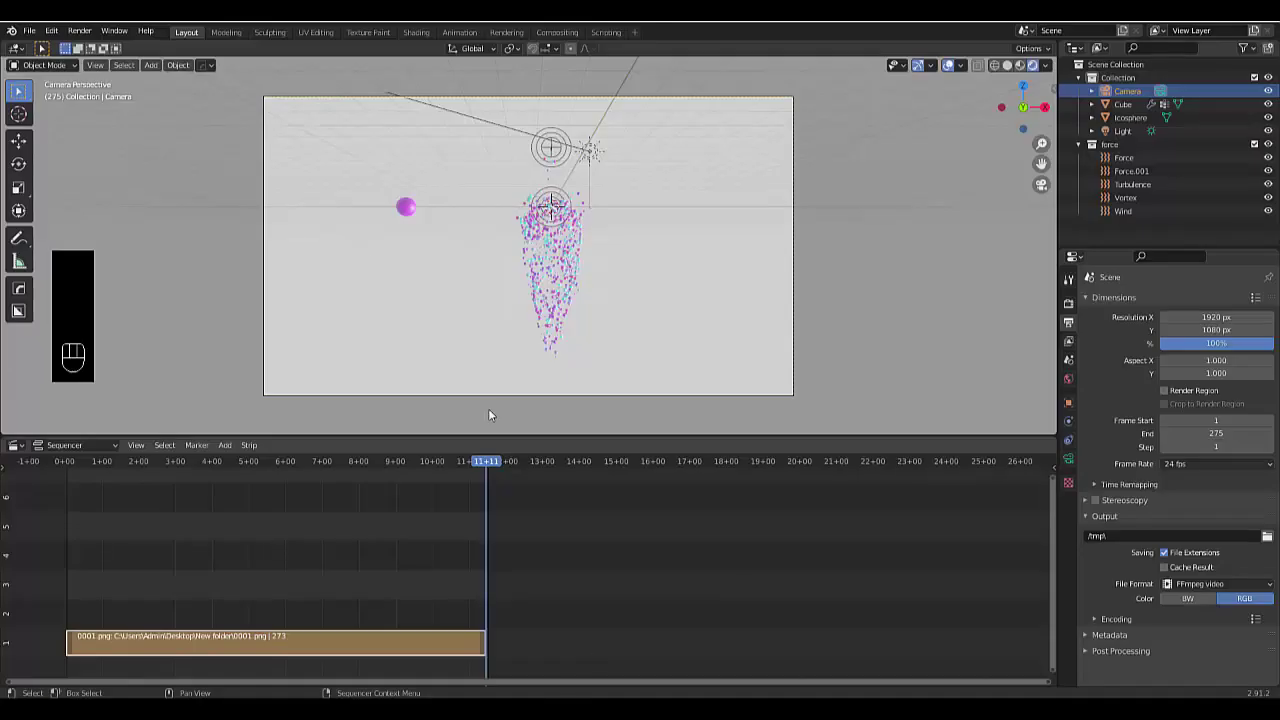
pyautogui.click(15, 446)
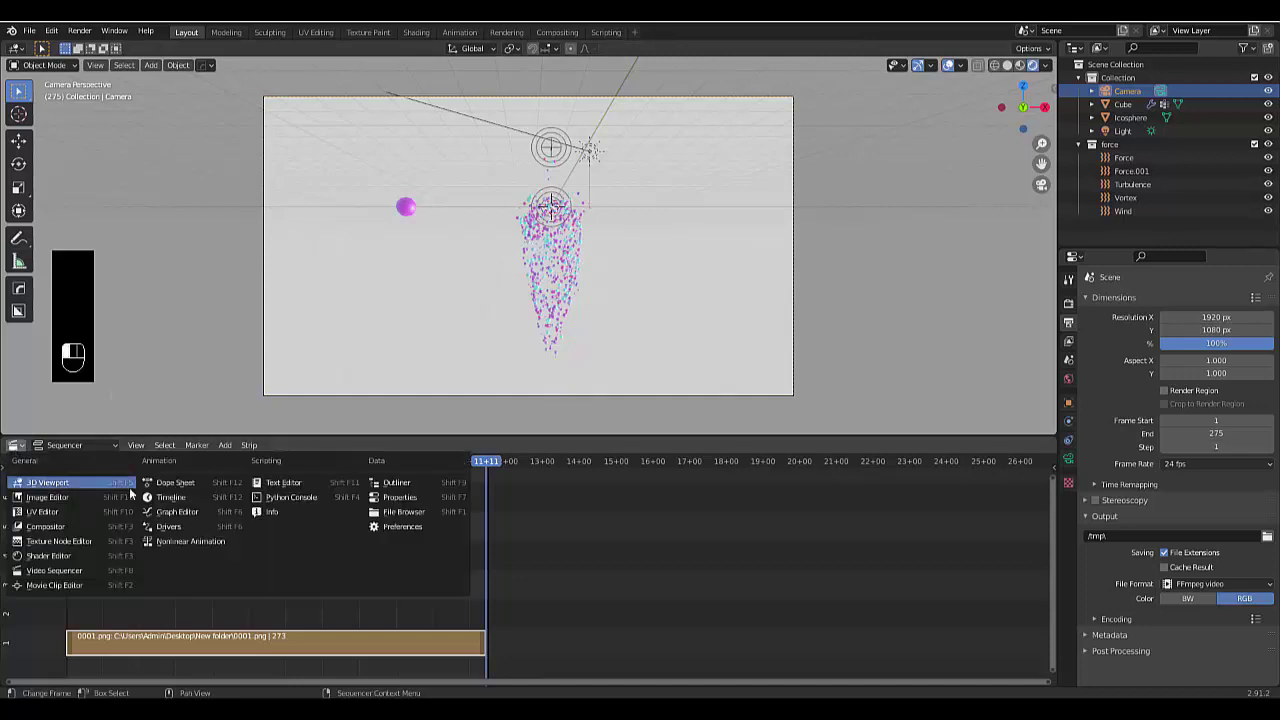
pyautogui.click(165, 497)
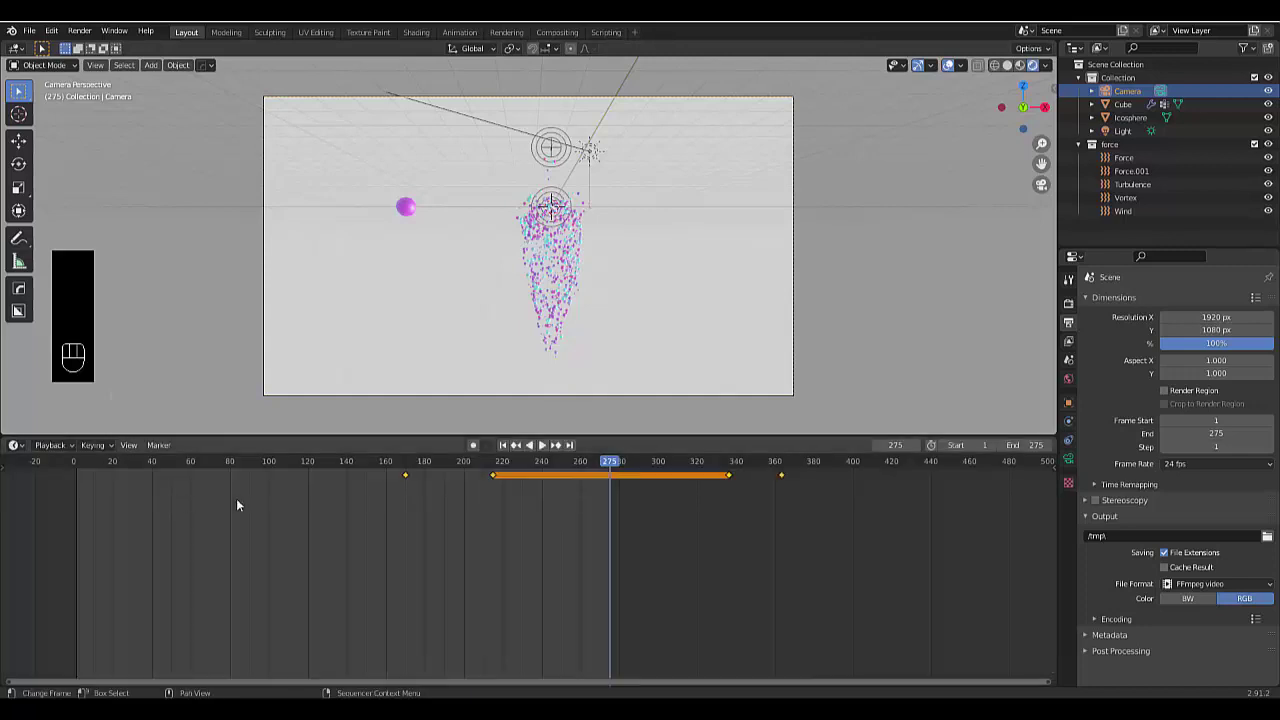
# Step: Replay the tornado particle animation from frame 1 and orbit out of the camera view
pyautogui.click(503, 445)
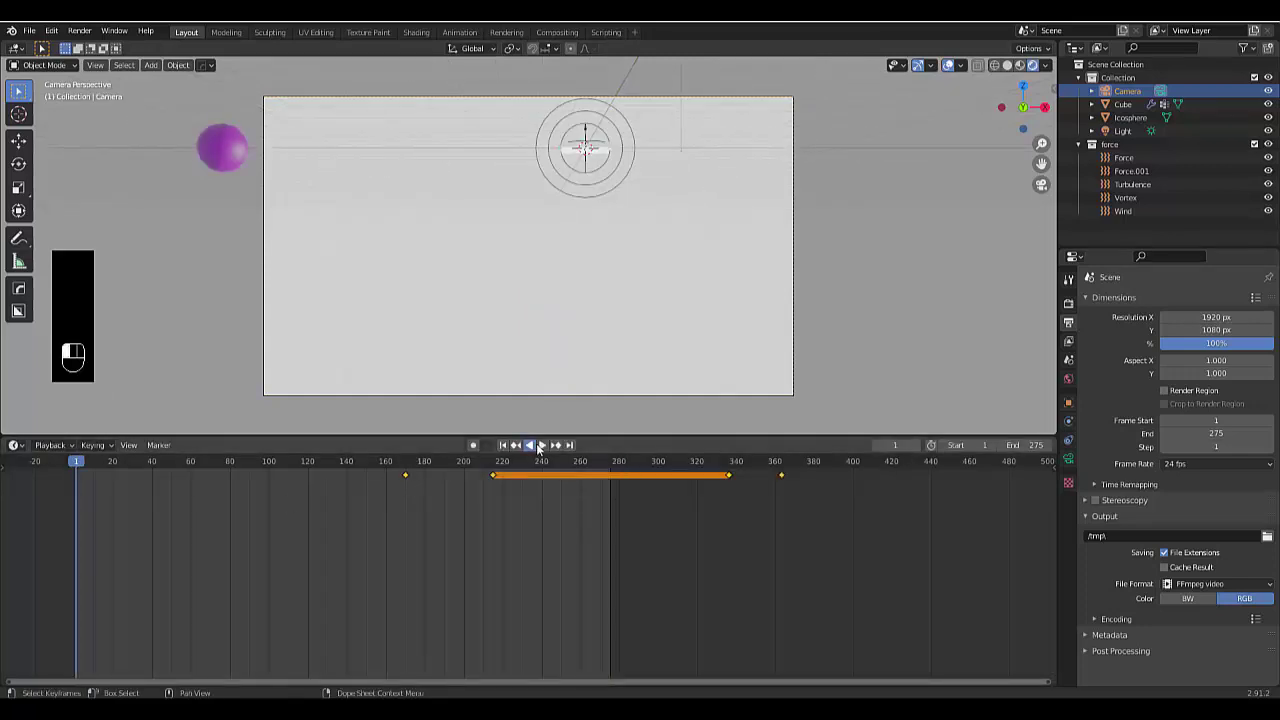
pyautogui.click(531, 445)
pyautogui.scroll(1, 600, 272)
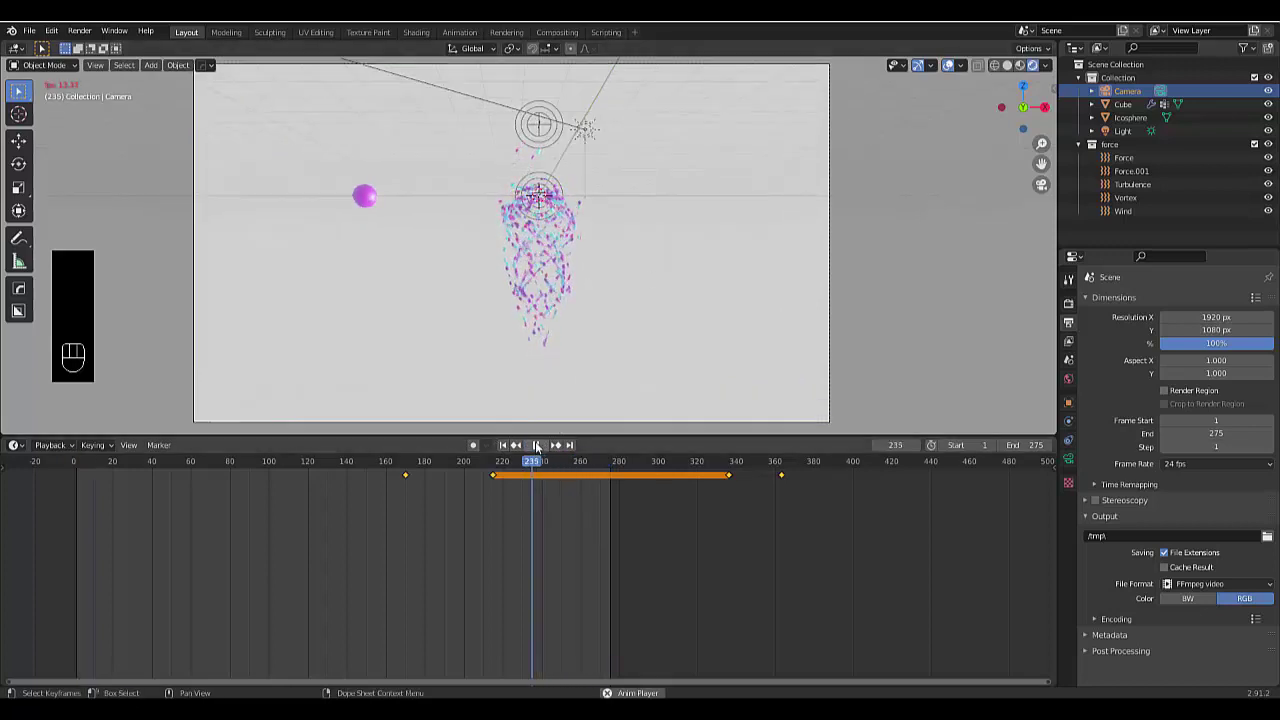
pyautogui.click(536, 446)
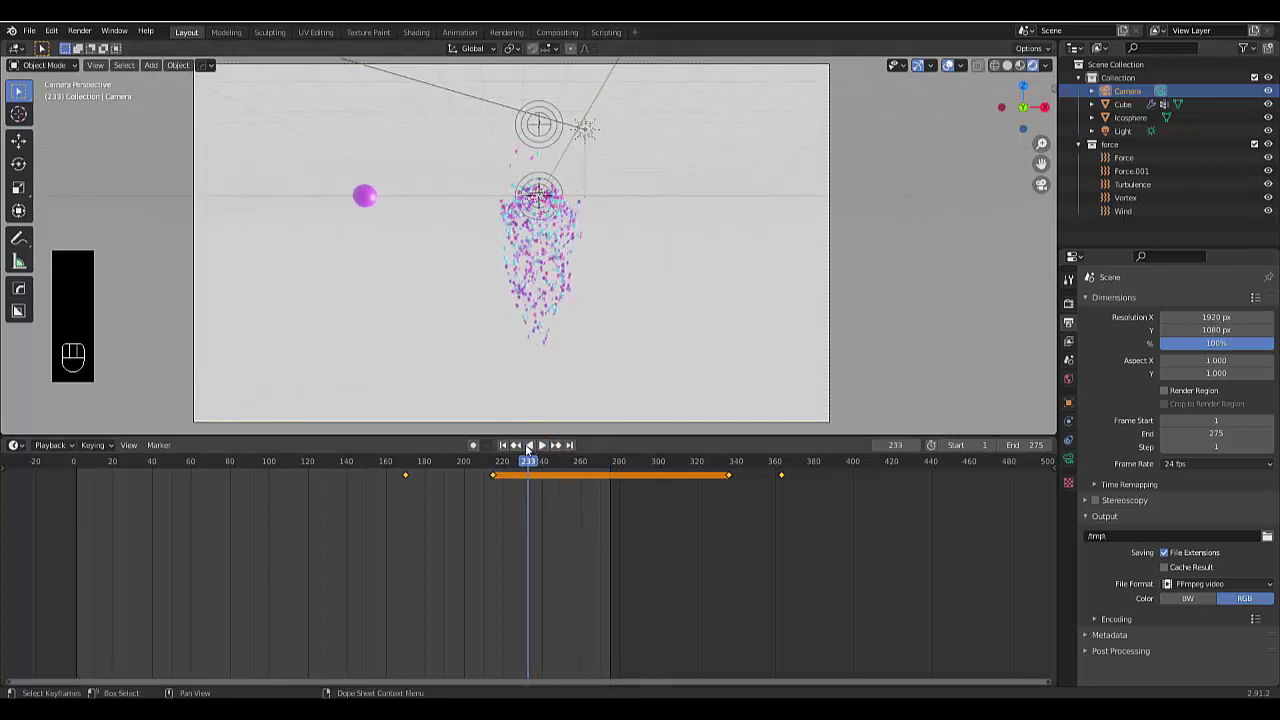
pyautogui.click(504, 446)
pyautogui.click(542, 446)
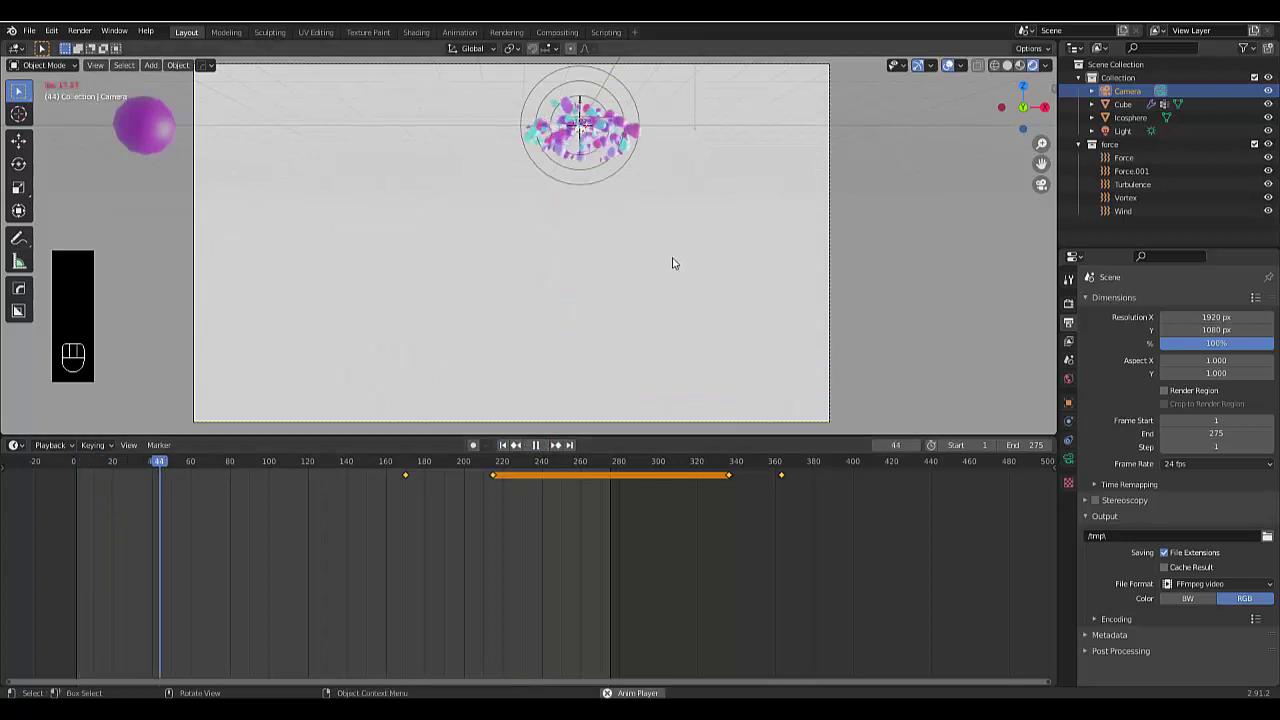
pyautogui.moveTo(669, 266); pyautogui.dragTo(597, 178, button='middle')
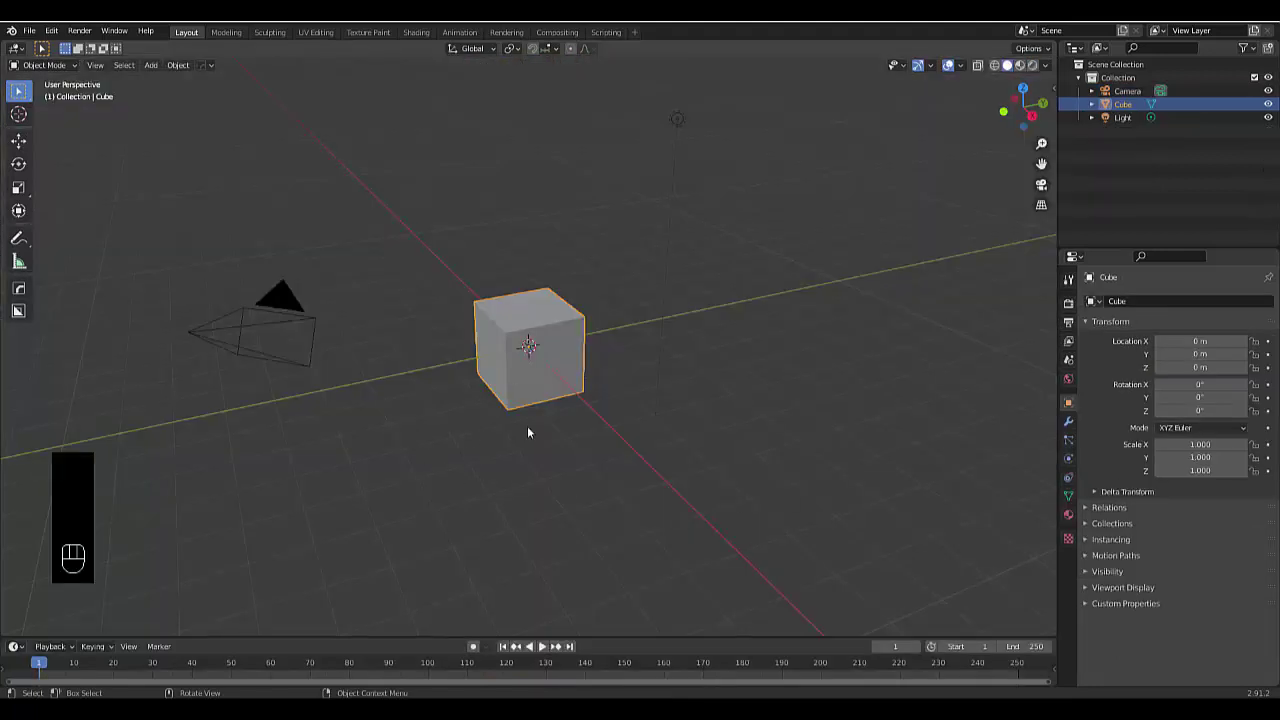
# Step: Scale the cube along Z to 0.1, flattening it into a thin slab
pyautogui.click(527, 430)
pyautogui.hotkey('ctrl', 'z')
pyautogui.press('s')
pyautogui.press('z')
pyautogui.press('0')
pyautogui.press('.')
pyautogui.press('1')
pyautogui.press('Return')
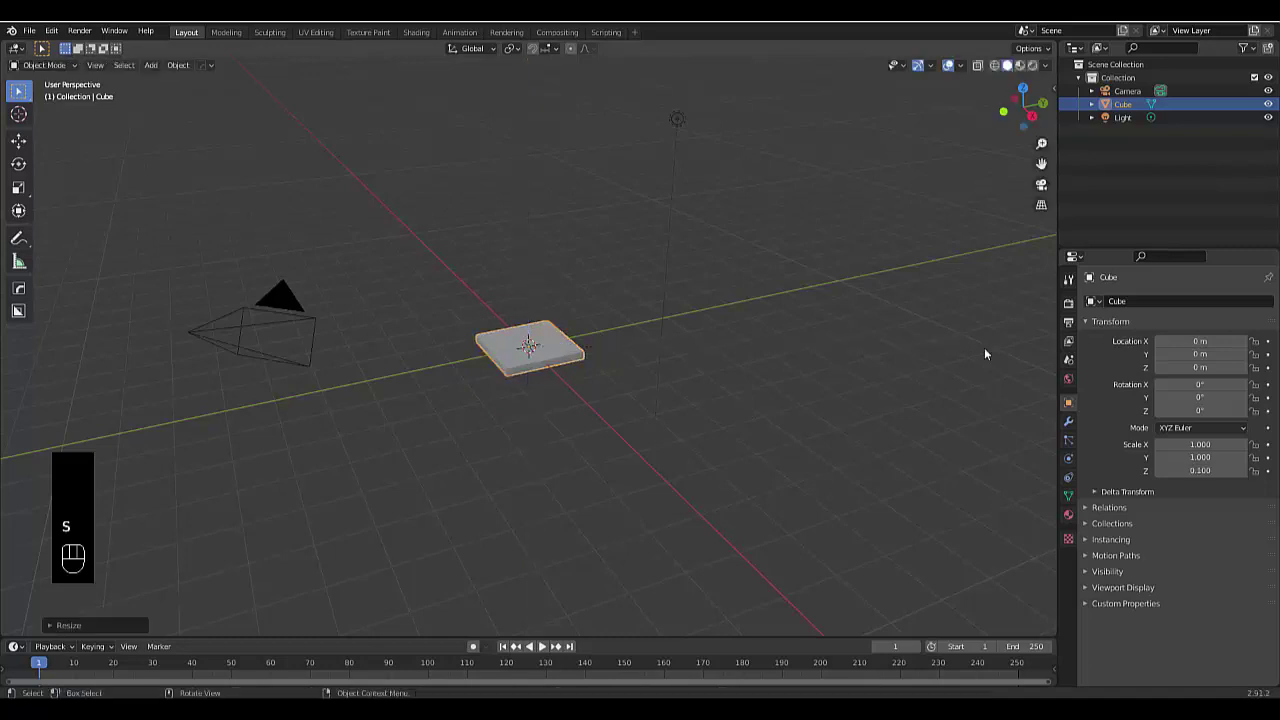
pyautogui.scroll(3, 497, 369)
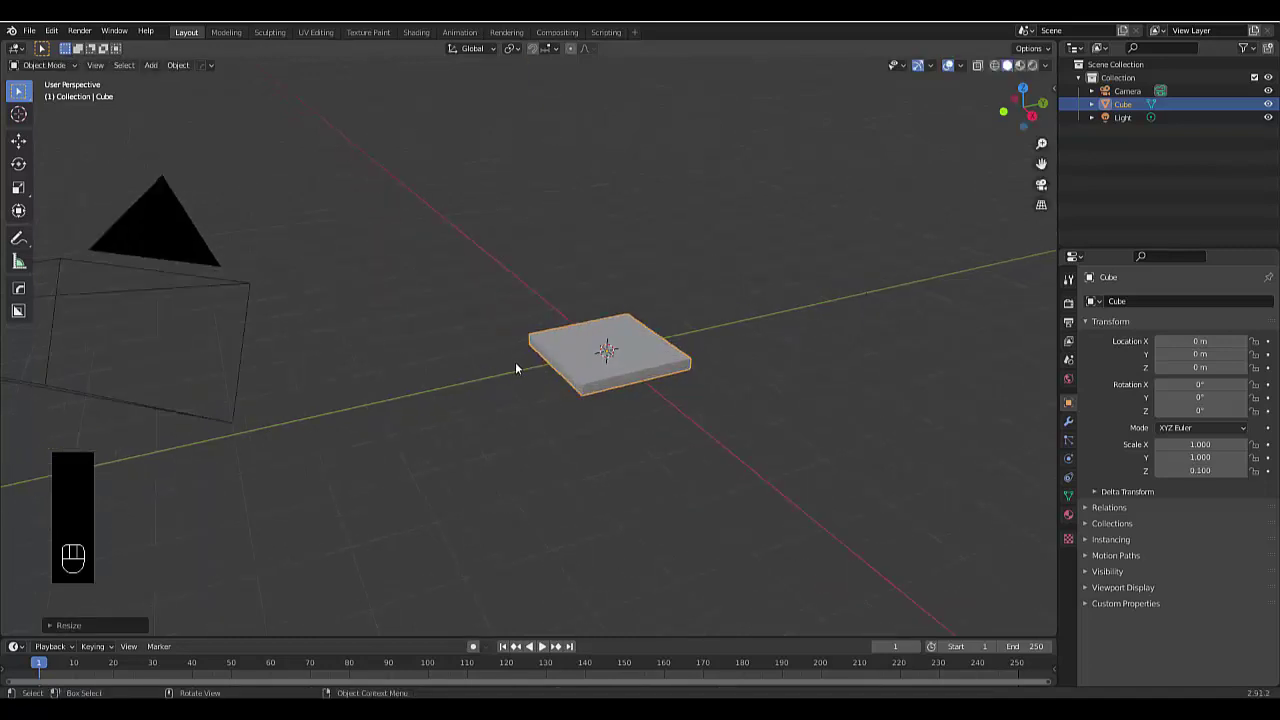
# Step: In Edit Mode, add ten evenly centred loop cuts across the slab
pyautogui.hotkey('ctrl', 'Tab')
pyautogui.click(614, 365)
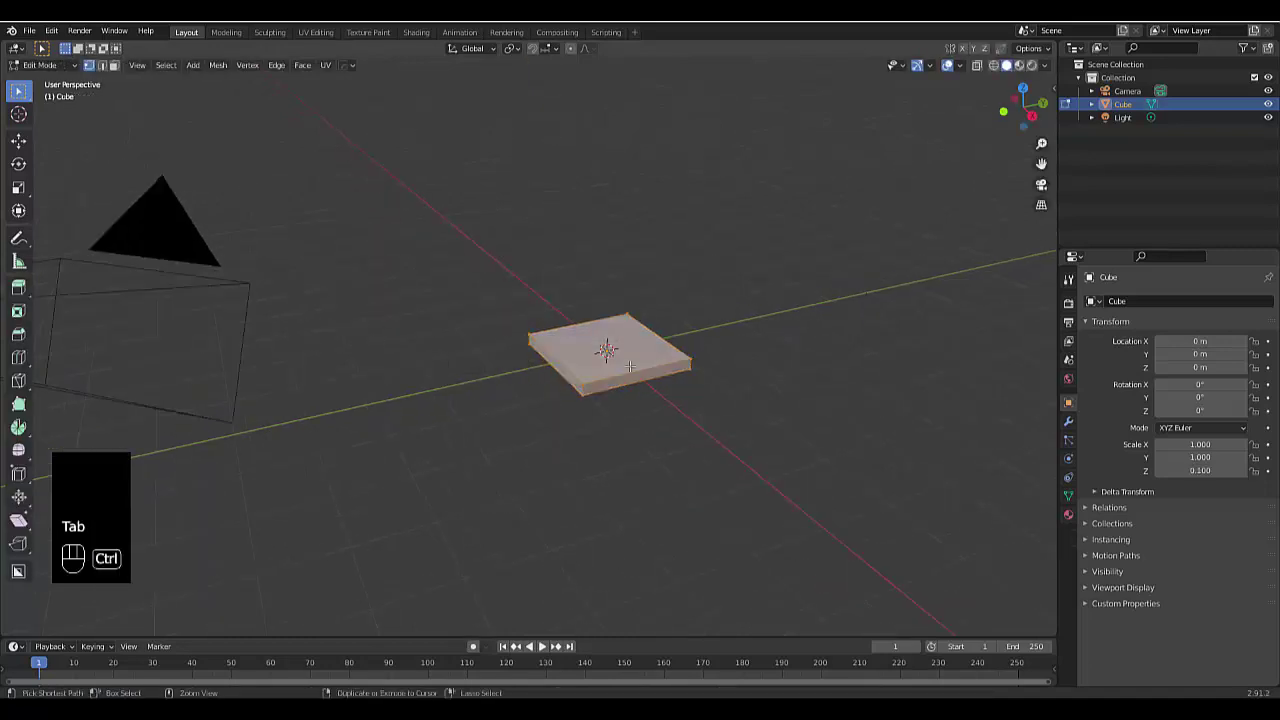
pyautogui.hotkey('ctrl', 'r')
pyautogui.scroll(5, 622, 352)
pyautogui.scroll(3, 622, 352)
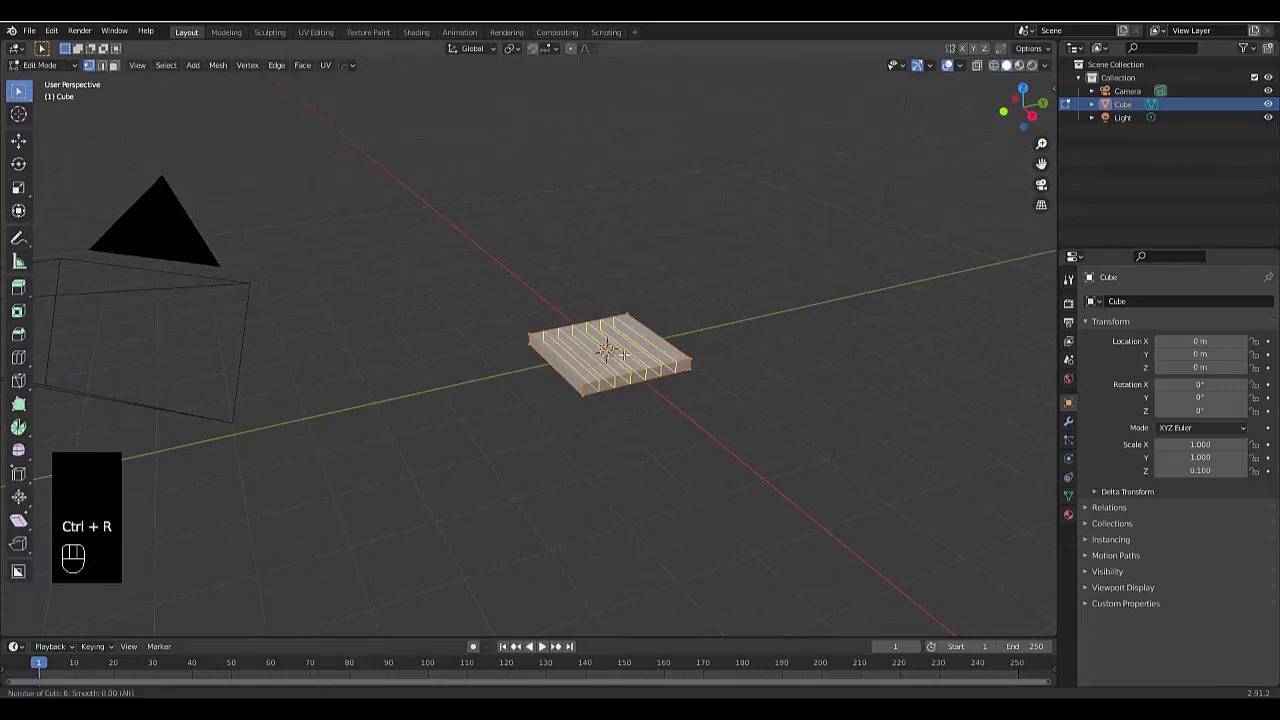
pyautogui.scroll(3, 622, 352)
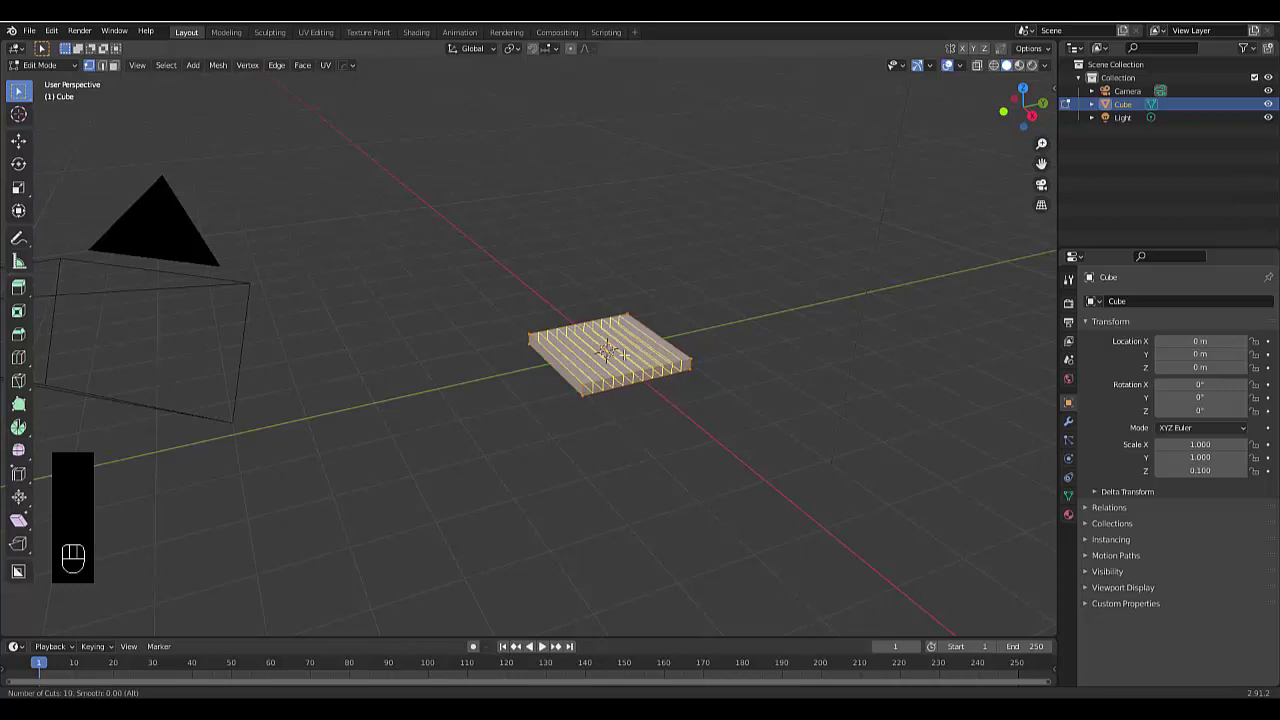
pyautogui.click(622, 352)
pyautogui.rightClick(622, 353)
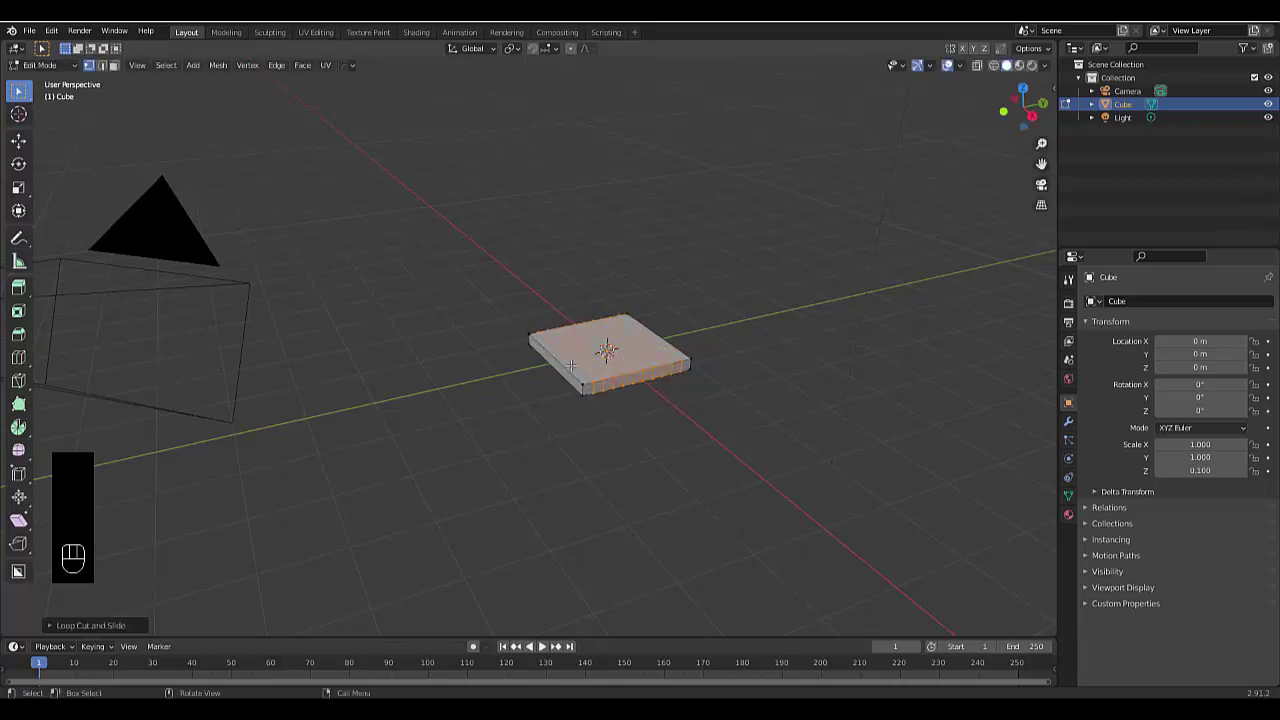
pyautogui.click(500, 416)
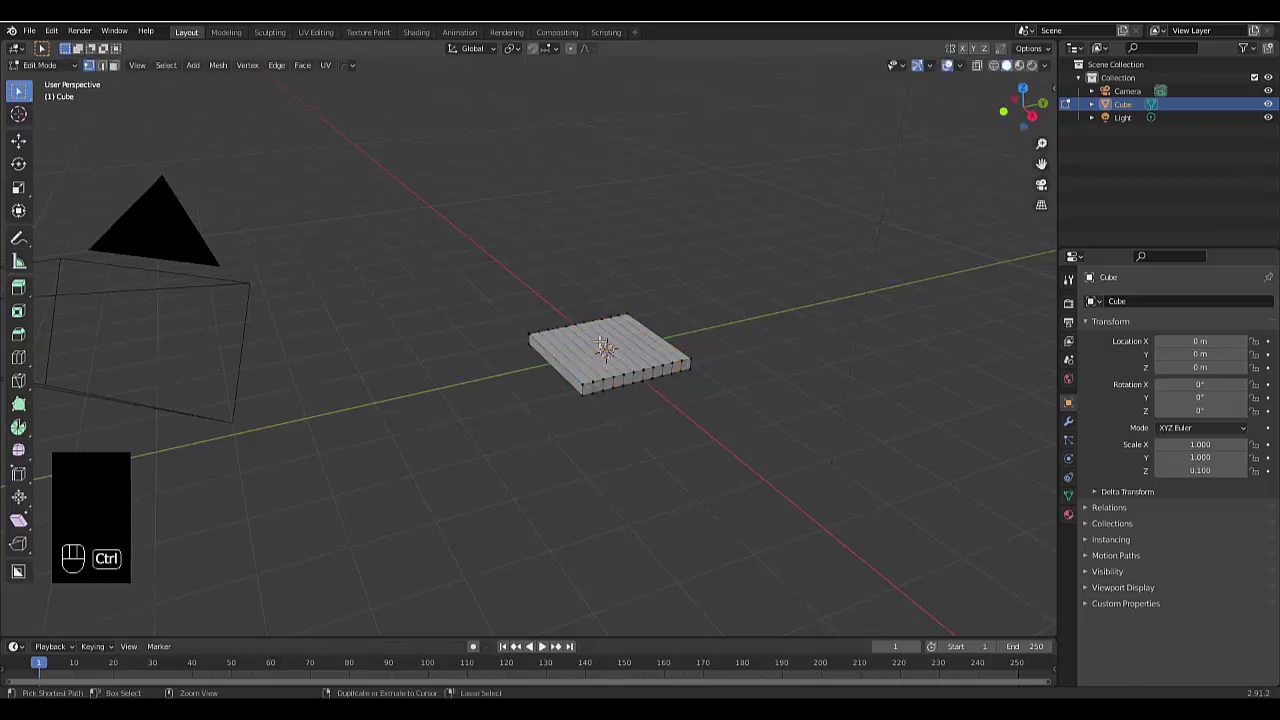
# Step: Add ten more centred loop cuts in the perpendicular direction
pyautogui.hotkey('ctrl', 'r')
pyautogui.scroll(8, 640, 332)
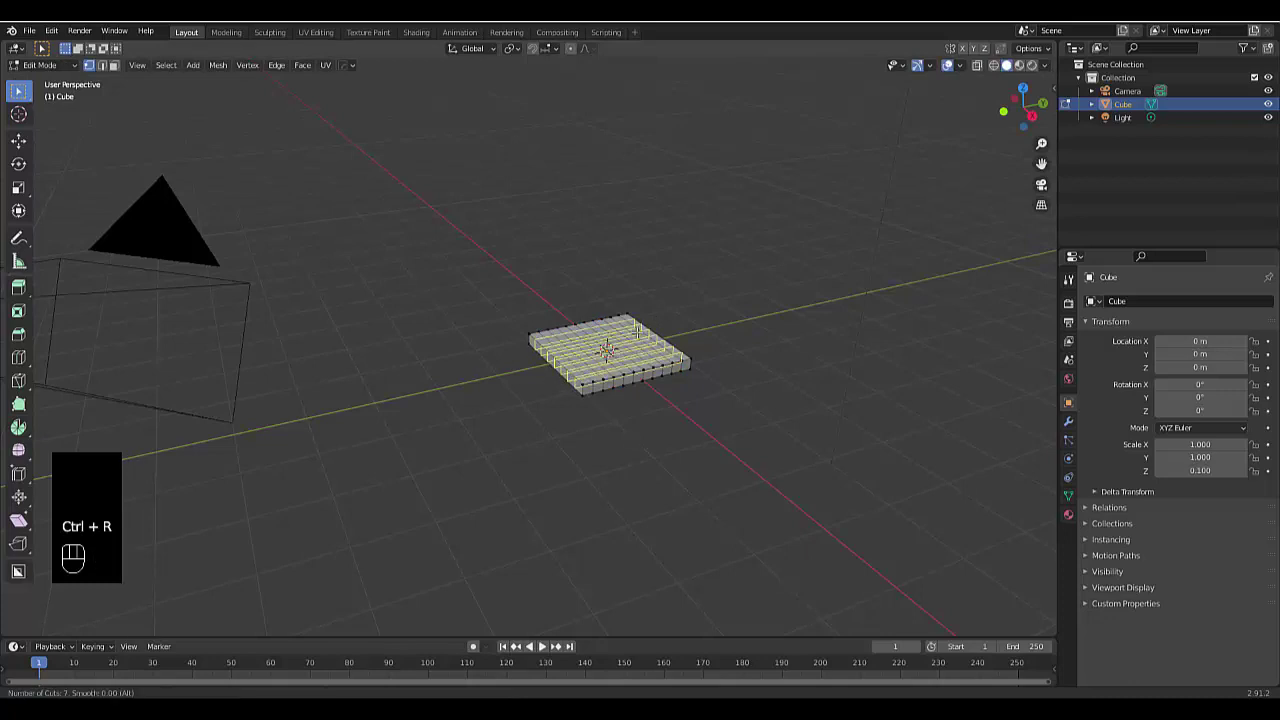
pyautogui.scroll(1, 637, 332)
pyautogui.click(637, 332)
pyautogui.rightClick(637, 332)
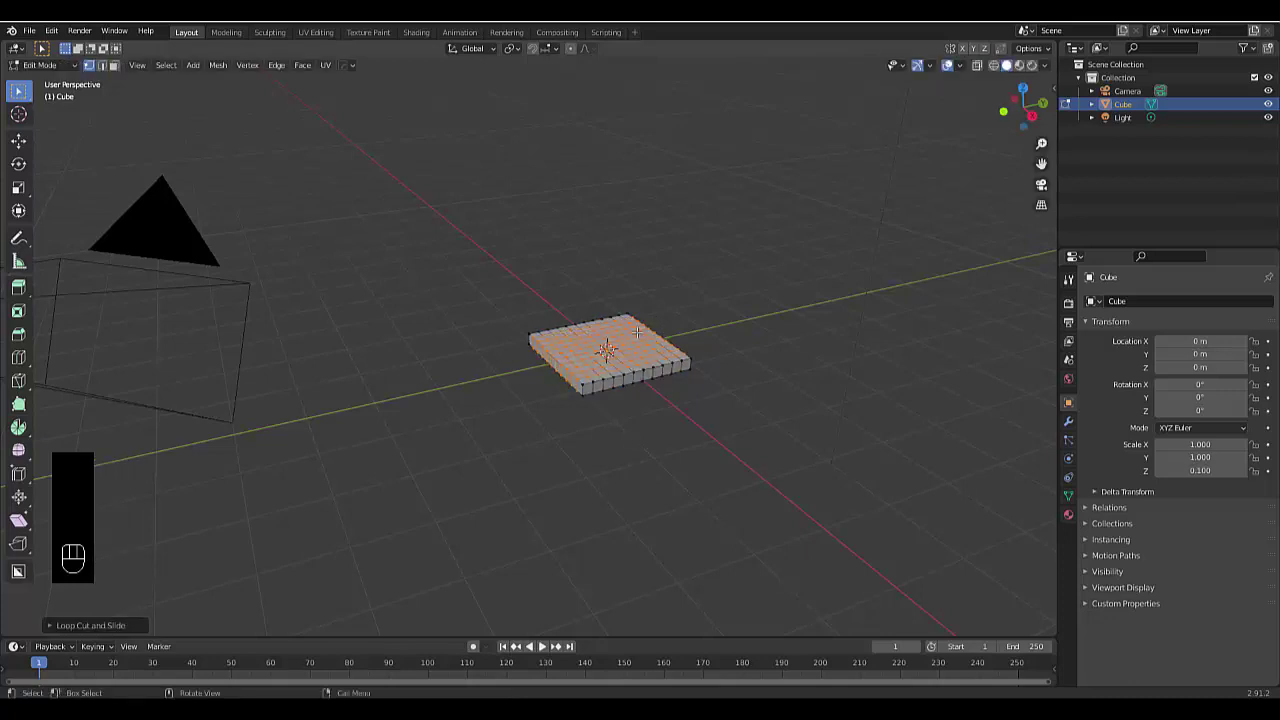
pyautogui.click(620, 436)
# Step: From top view, select all grid faces and add the vertex group 'Group' in Object Data properties
pyautogui.press('KP_7')
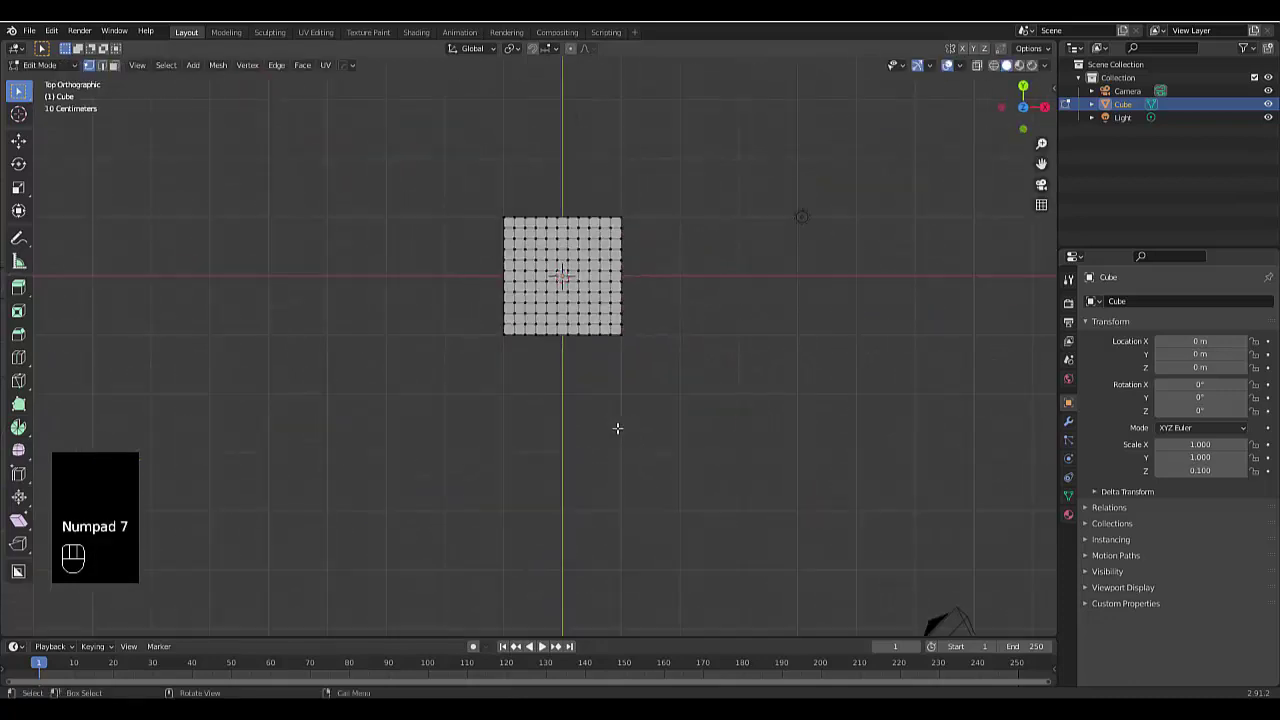
pyautogui.scroll(5, 520, 204)
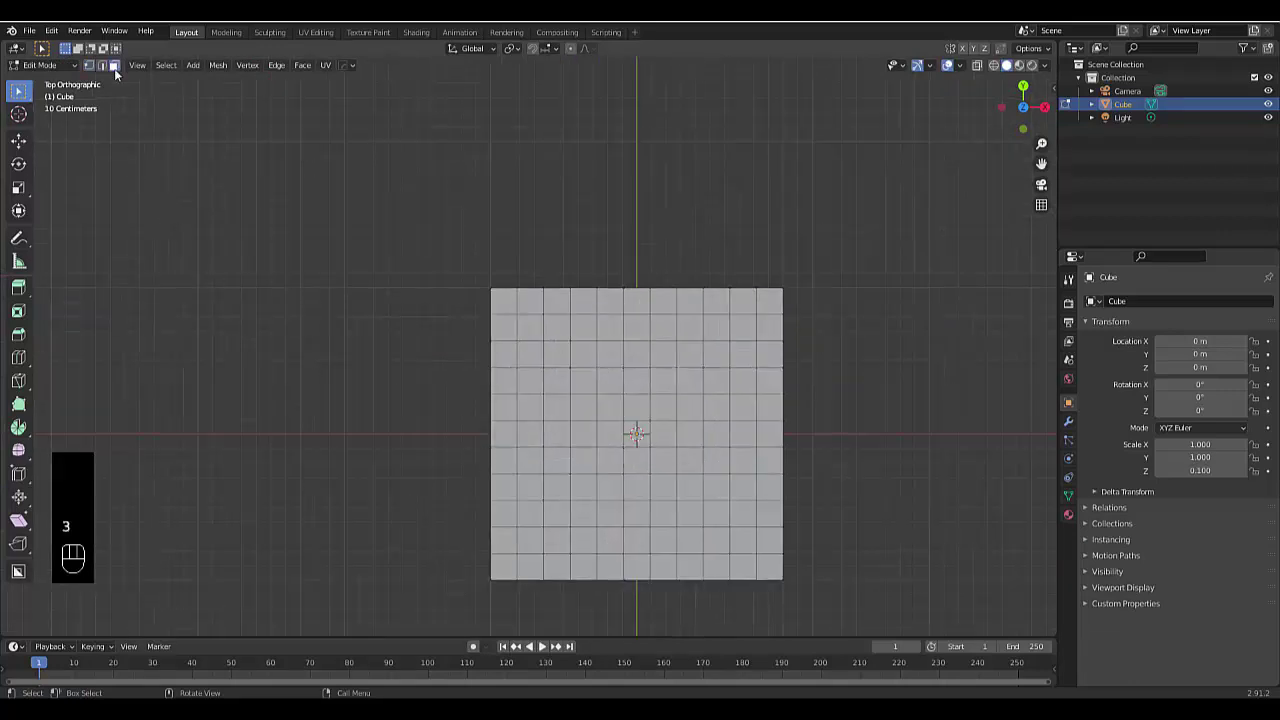
pyautogui.moveTo(430, 406); pyautogui.dragTo(968, 634)
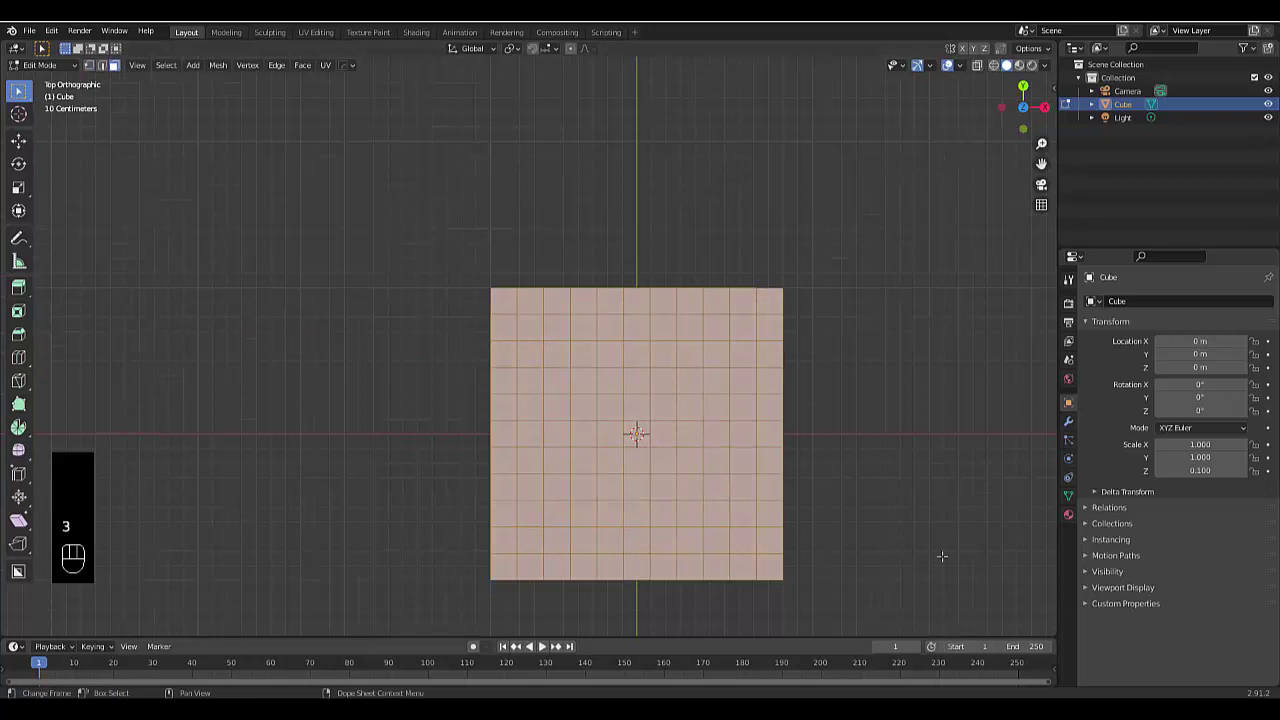
pyautogui.click(1069, 497)
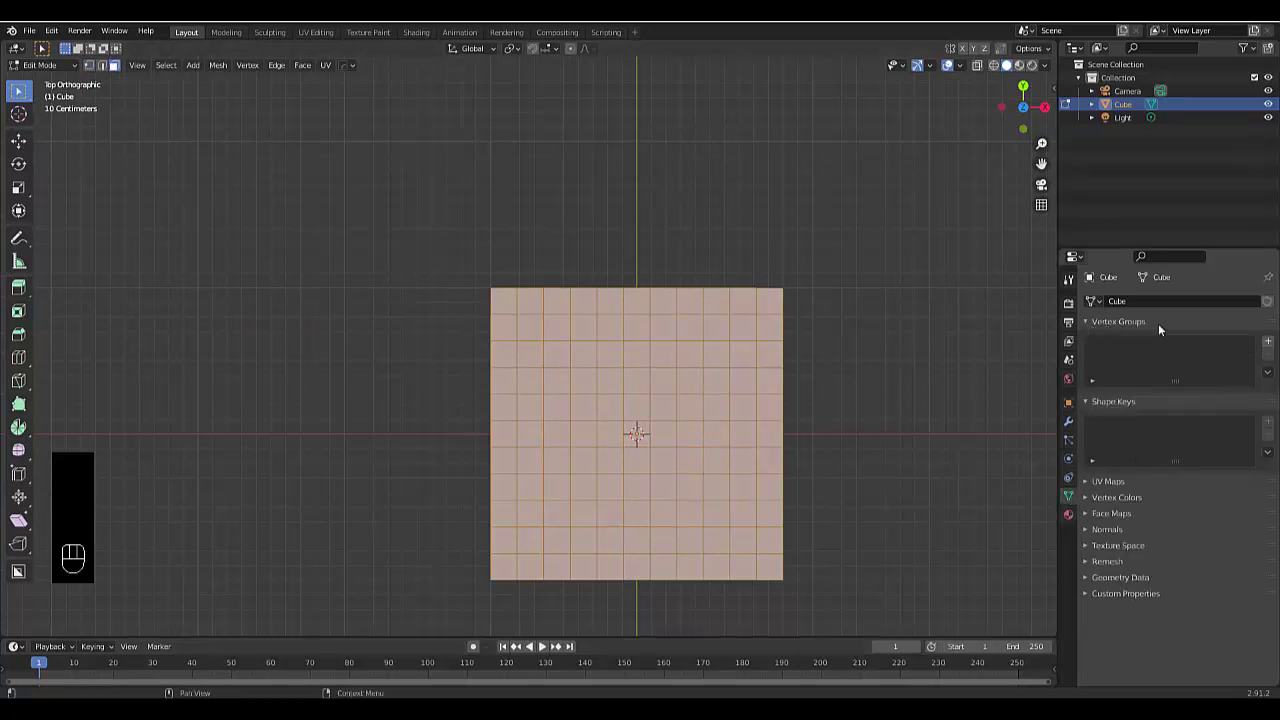
pyautogui.click(1268, 342)
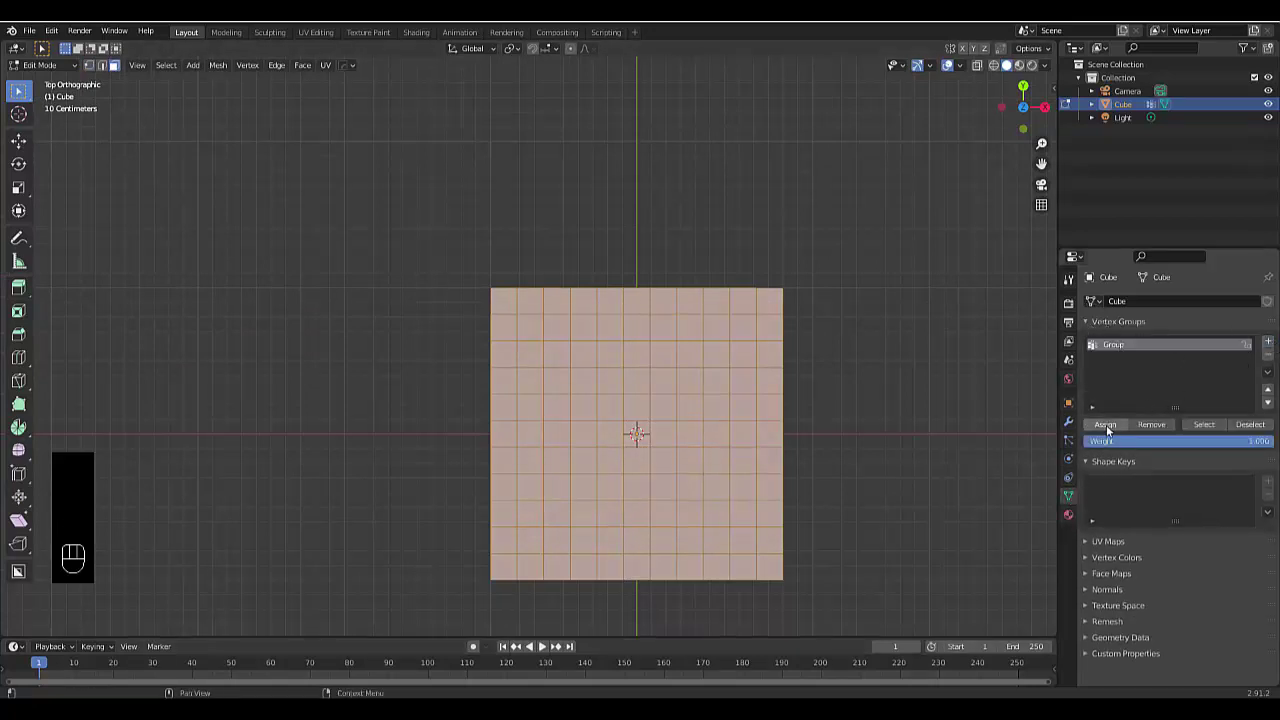
pyautogui.scroll(-5, 641, 512)
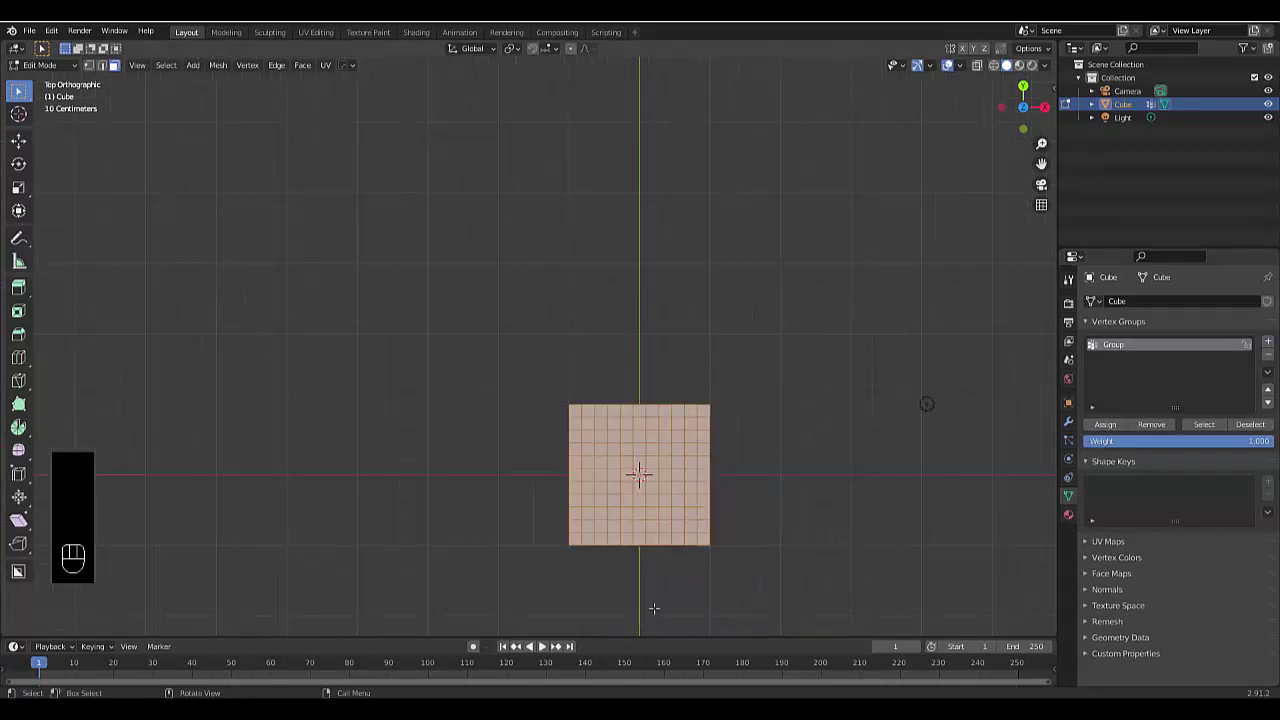
pyautogui.scroll(2, 660, 570)
pyautogui.moveTo(660, 570); pyautogui.dragTo(656, 524, button='middle')
pyautogui.press('Tab')
# Step: Return to Object Mode and add a particle system emitting 2000 particles from the slab
pyautogui.click(525, 528)
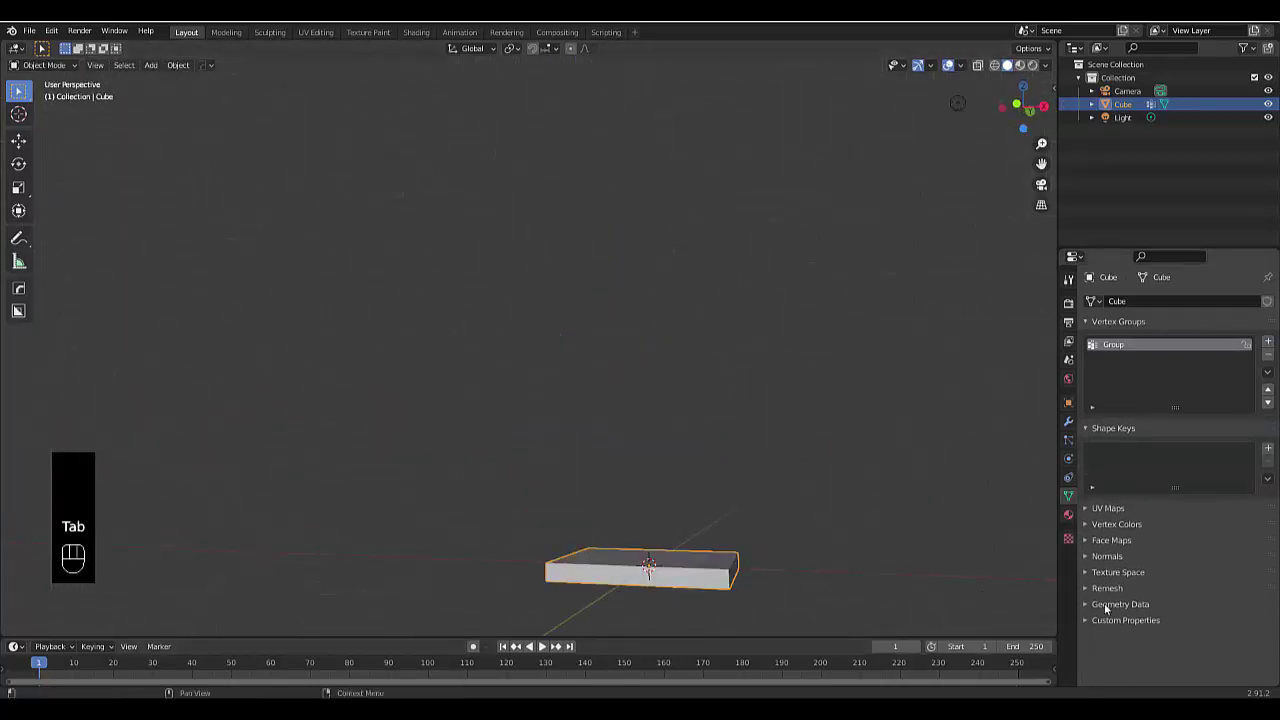
pyautogui.click(1068, 441)
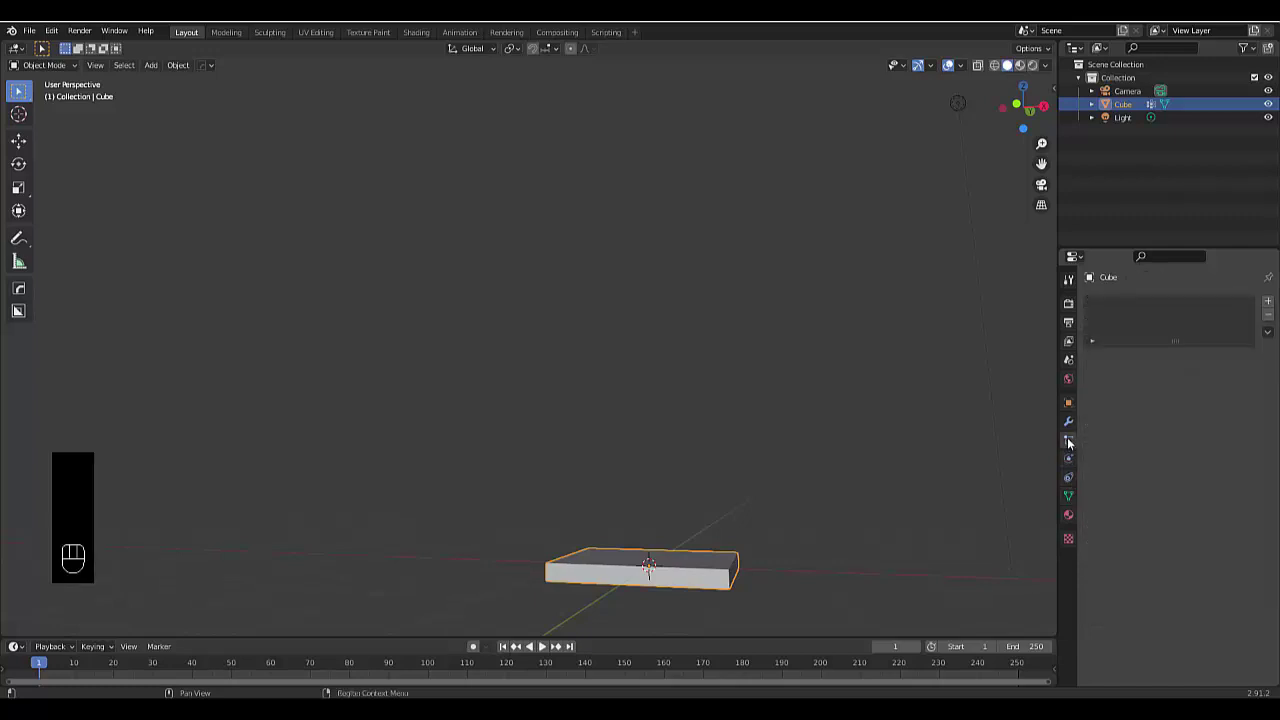
pyautogui.click(1268, 302)
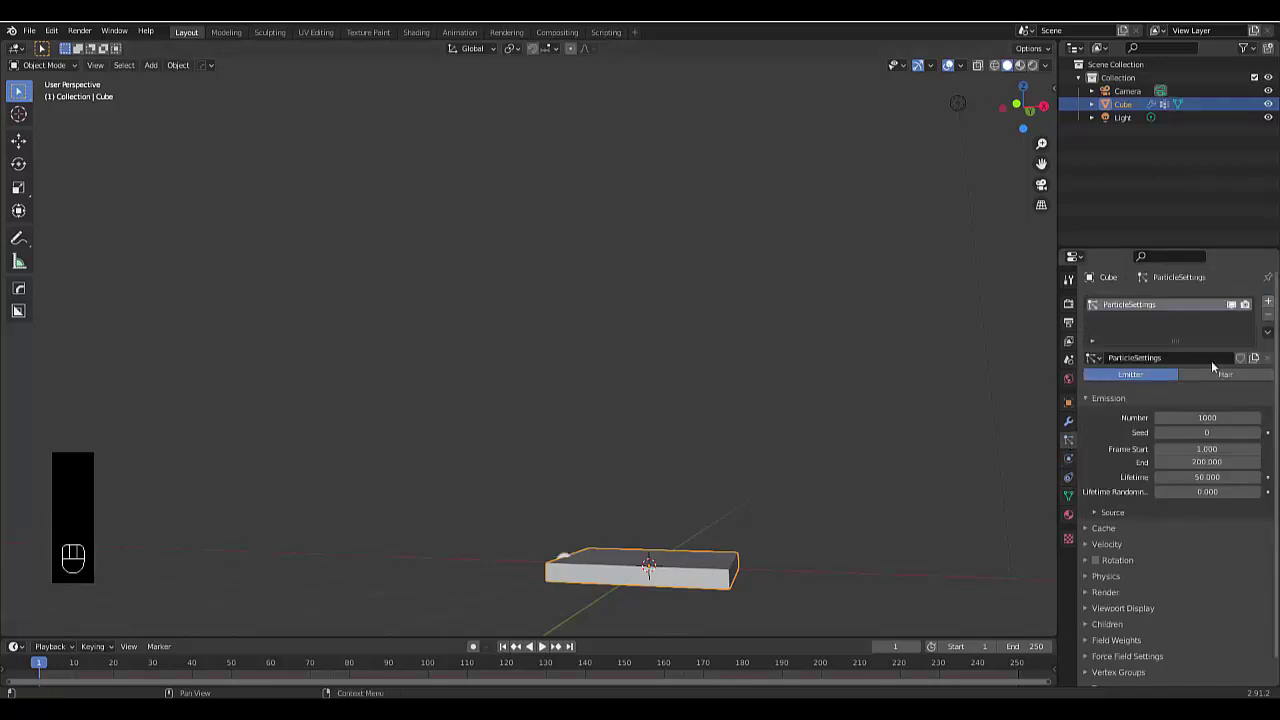
pyautogui.click(1207, 417)
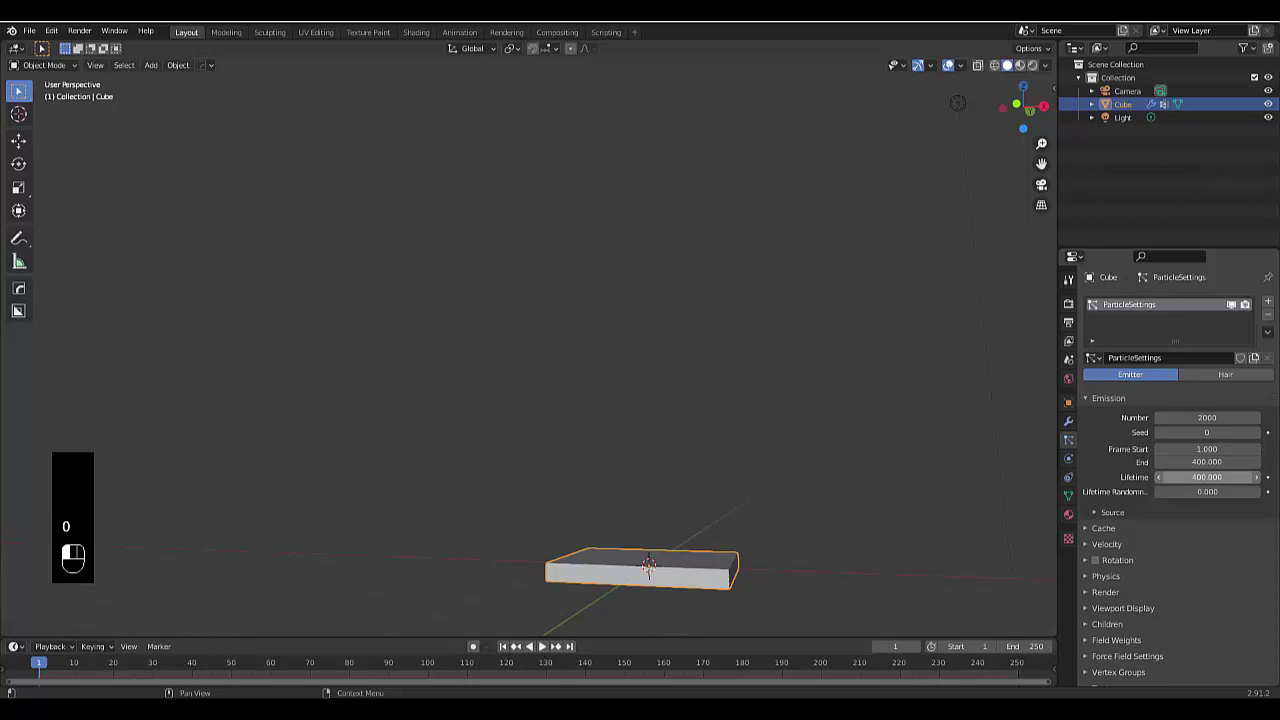
# Step: Set the Field Weights Gravity to 0 and preview the weightless particles from frame 1
pyautogui.scroll(-1, 1110, 509)
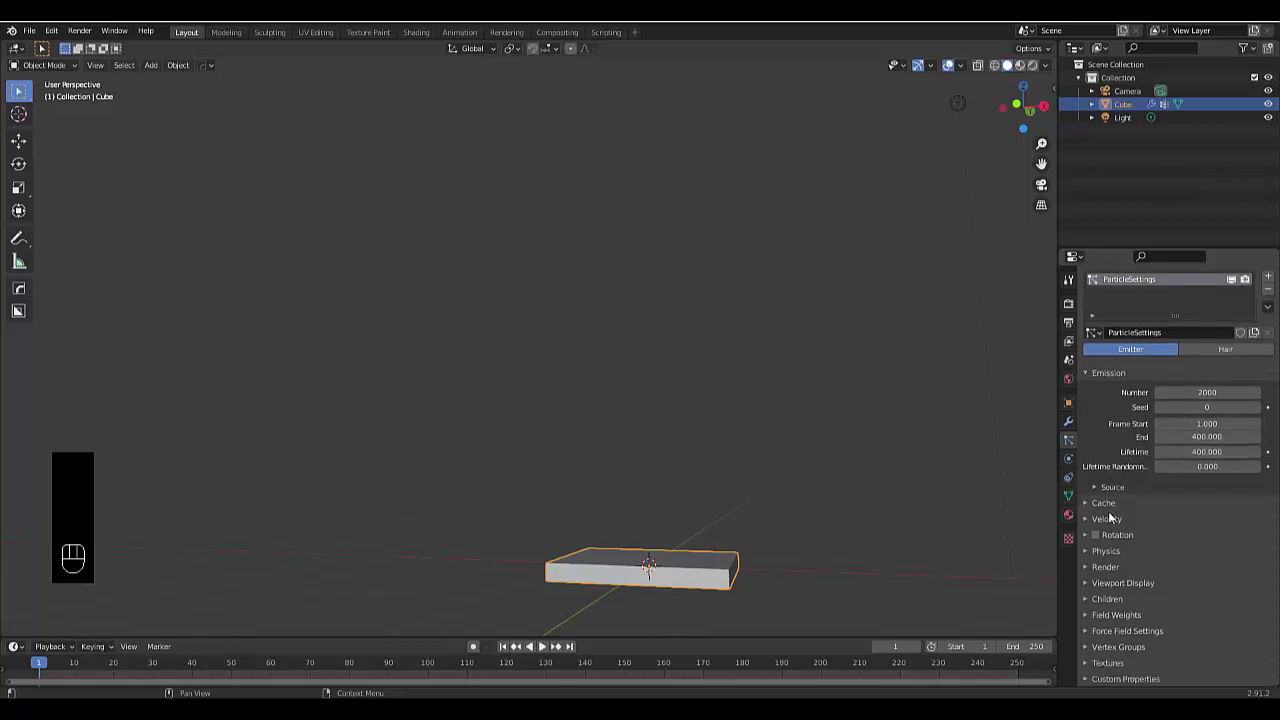
pyautogui.click(1110, 618)
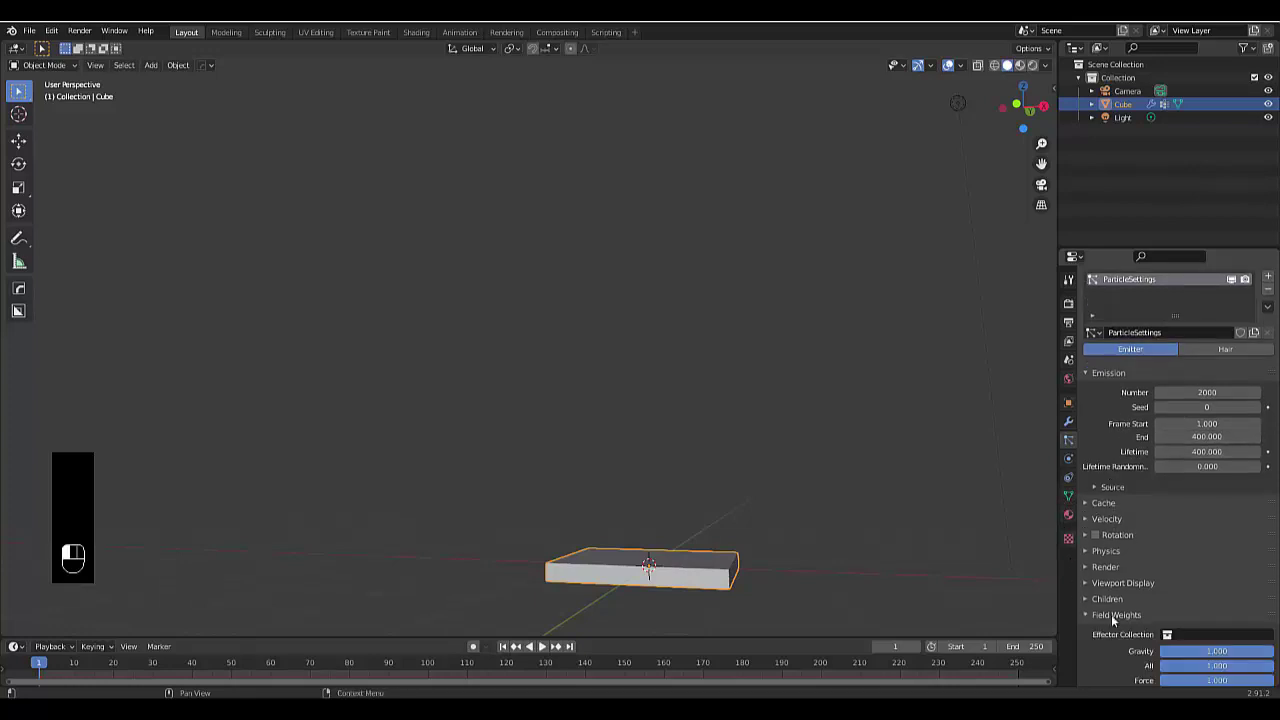
pyautogui.moveTo(990, 560); pyautogui.dragTo(802, 566, button='middle')
pyautogui.press('space')
pyautogui.press('space')
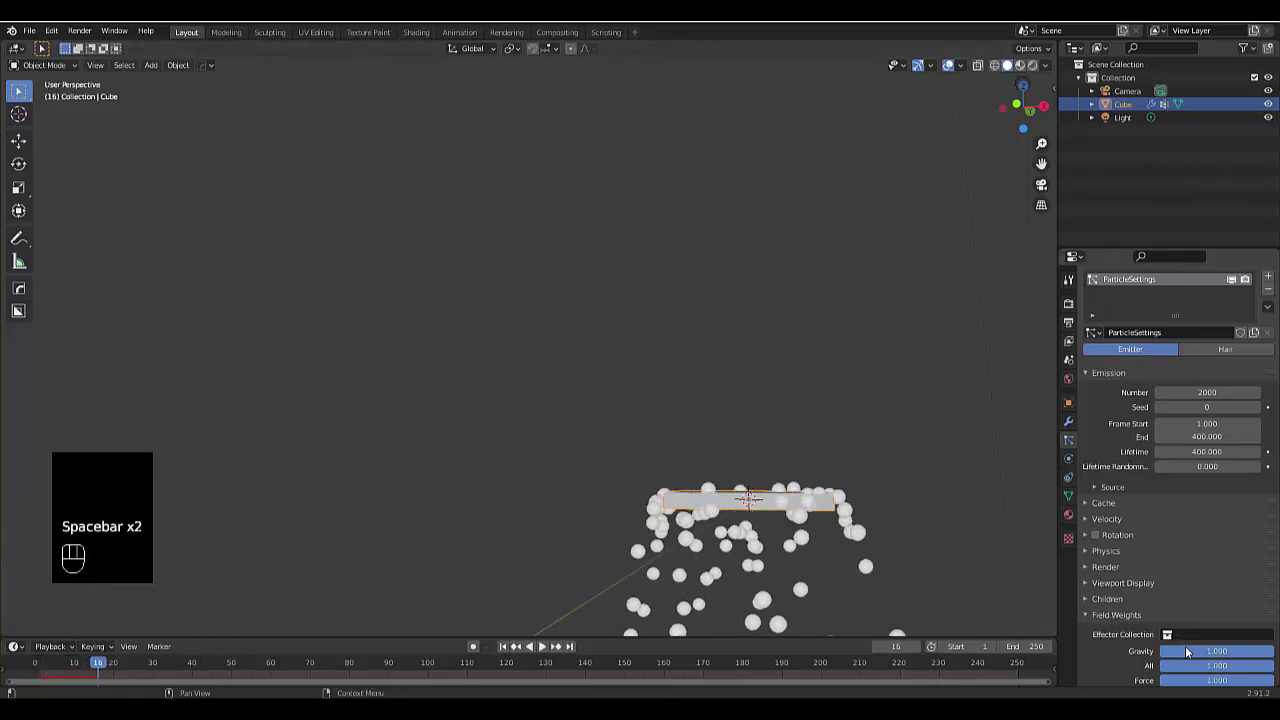
pyautogui.click(1170, 651)
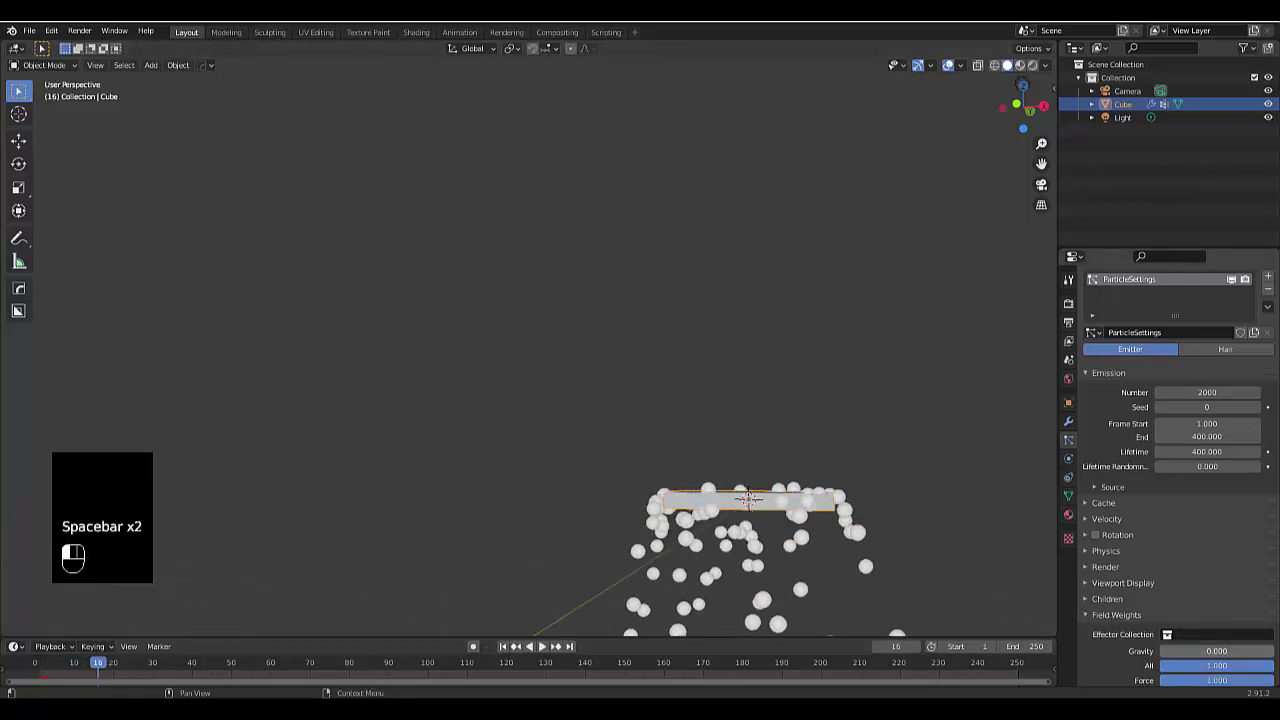
pyautogui.press('space')
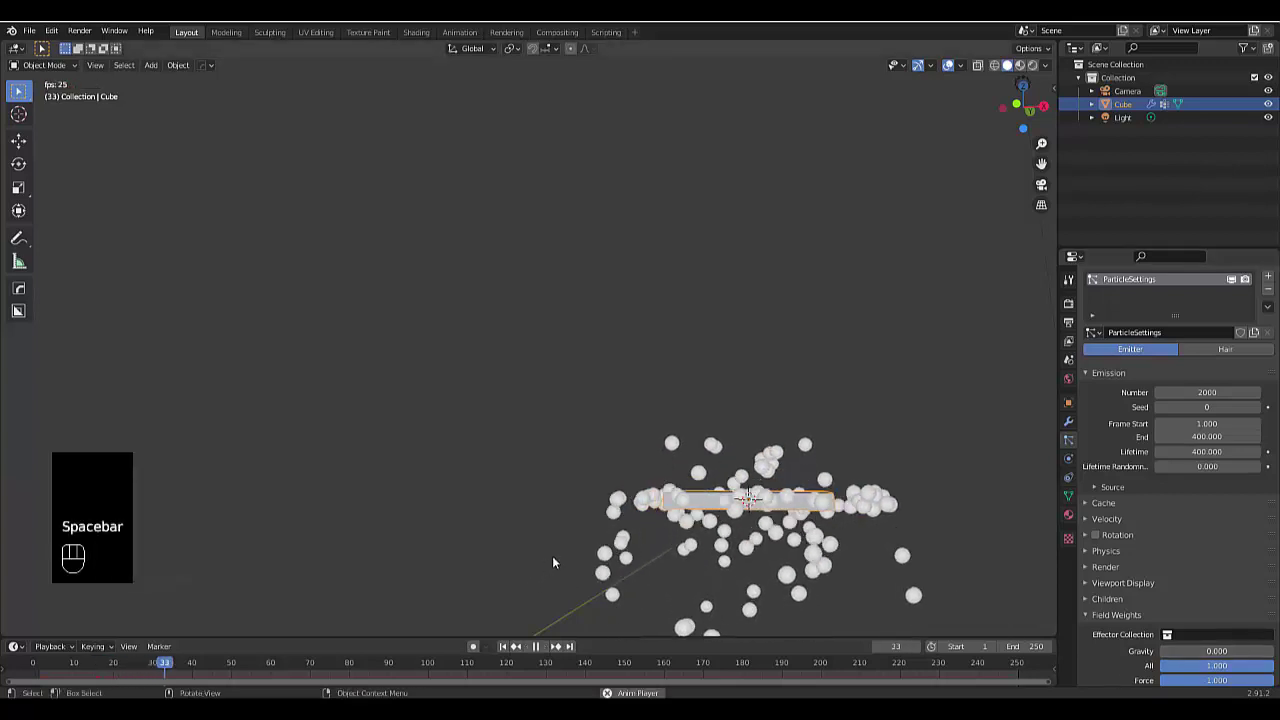
pyautogui.press('space')
pyautogui.click(503, 647)
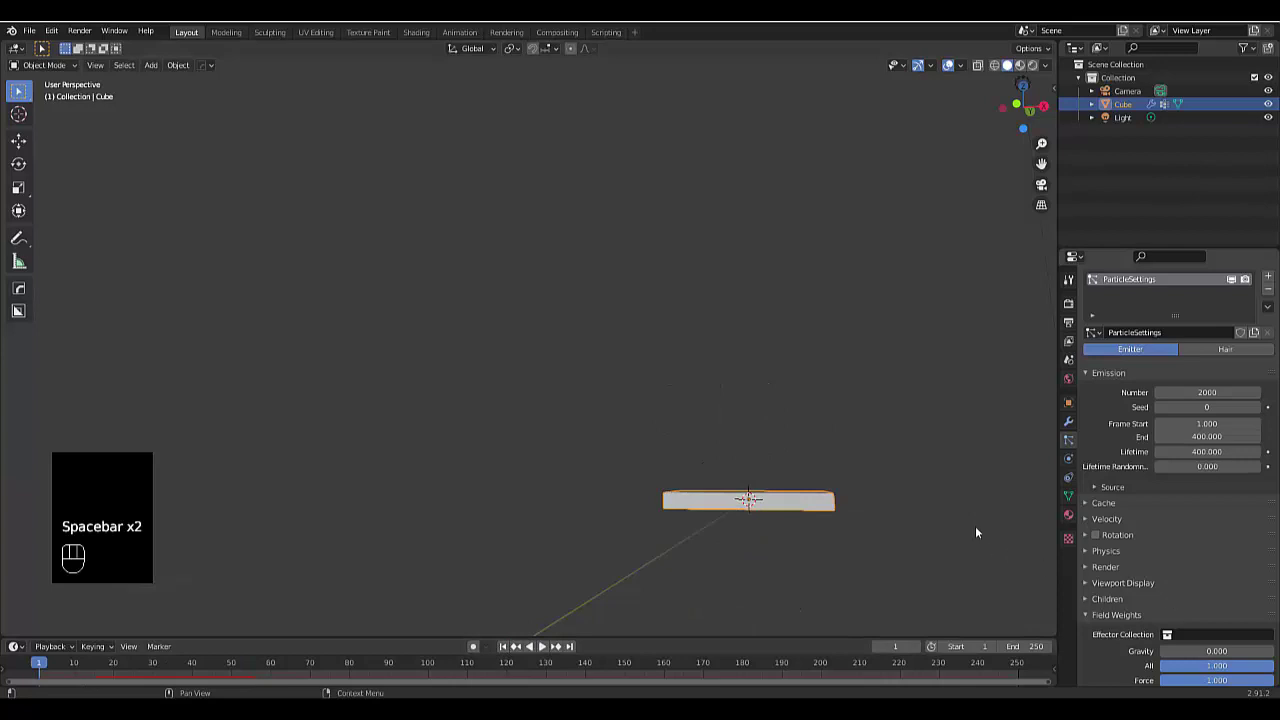
pyautogui.moveTo(974, 526); pyautogui.dragTo(1218, 573, button='middle')
pyautogui.moveTo(1000, 430); pyautogui.dragTo(777, 518, button='middle')
# Step: In front view, create a new Outliner collection named 'force'
pyautogui.press('KP_1')
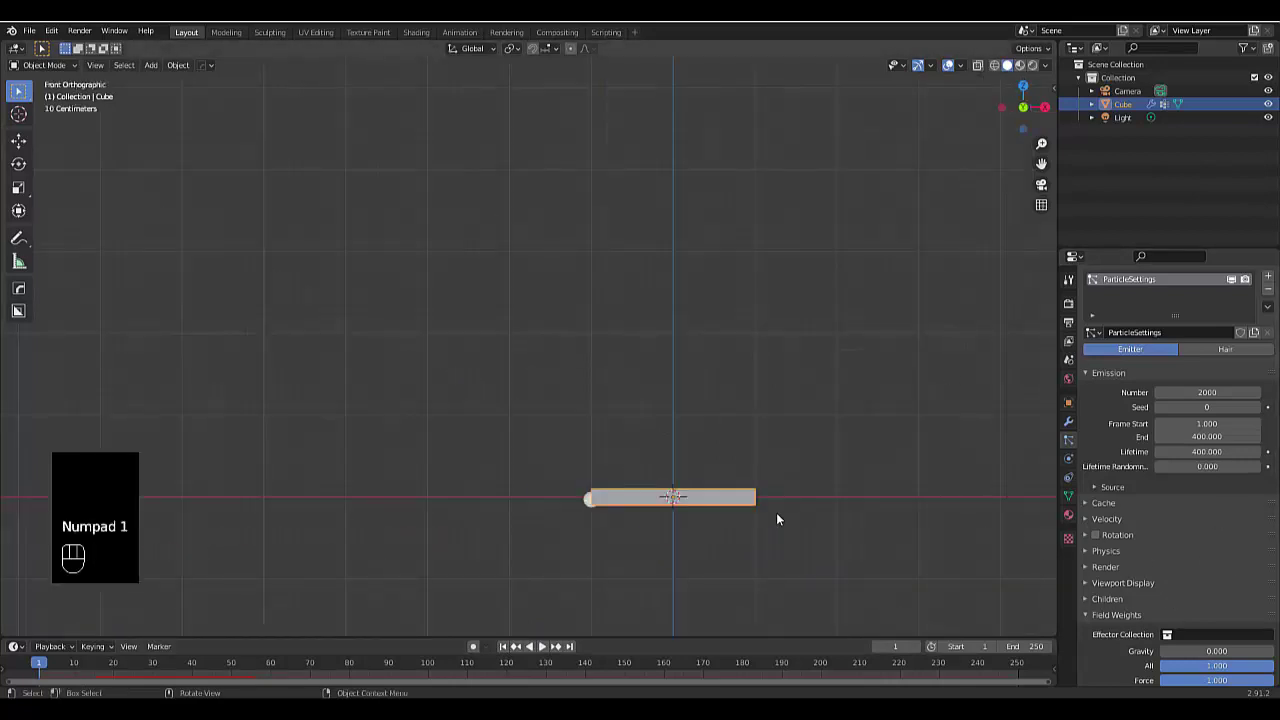
pyautogui.keyDown('shift'); pyautogui.moveTo(732, 500); pyautogui.dragTo(680, 508, button='middle'); pyautogui.keyUp('shift')
pyautogui.hotkey('shift', 'a')
pyautogui.moveTo(594, 503)
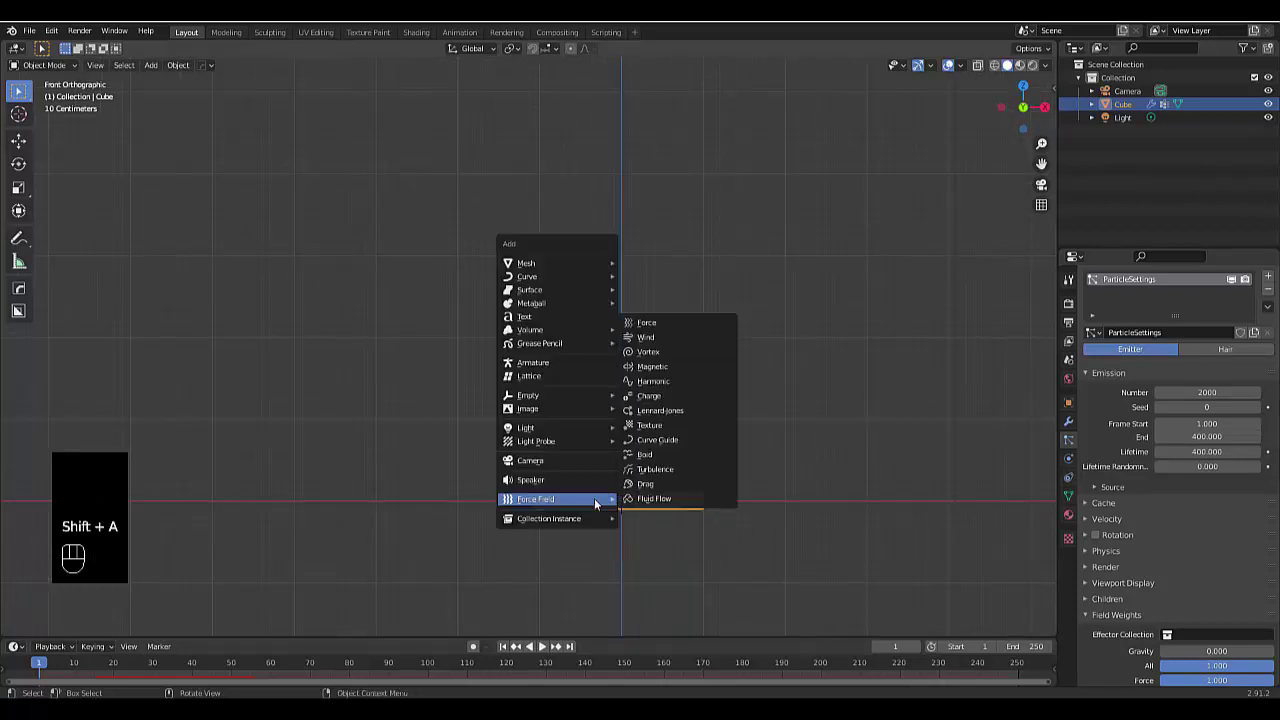
pyautogui.click(1181, 156)
pyautogui.rightClick(1181, 156)
pyautogui.click(1164, 165)
pyautogui.doubleClick(1134, 130)
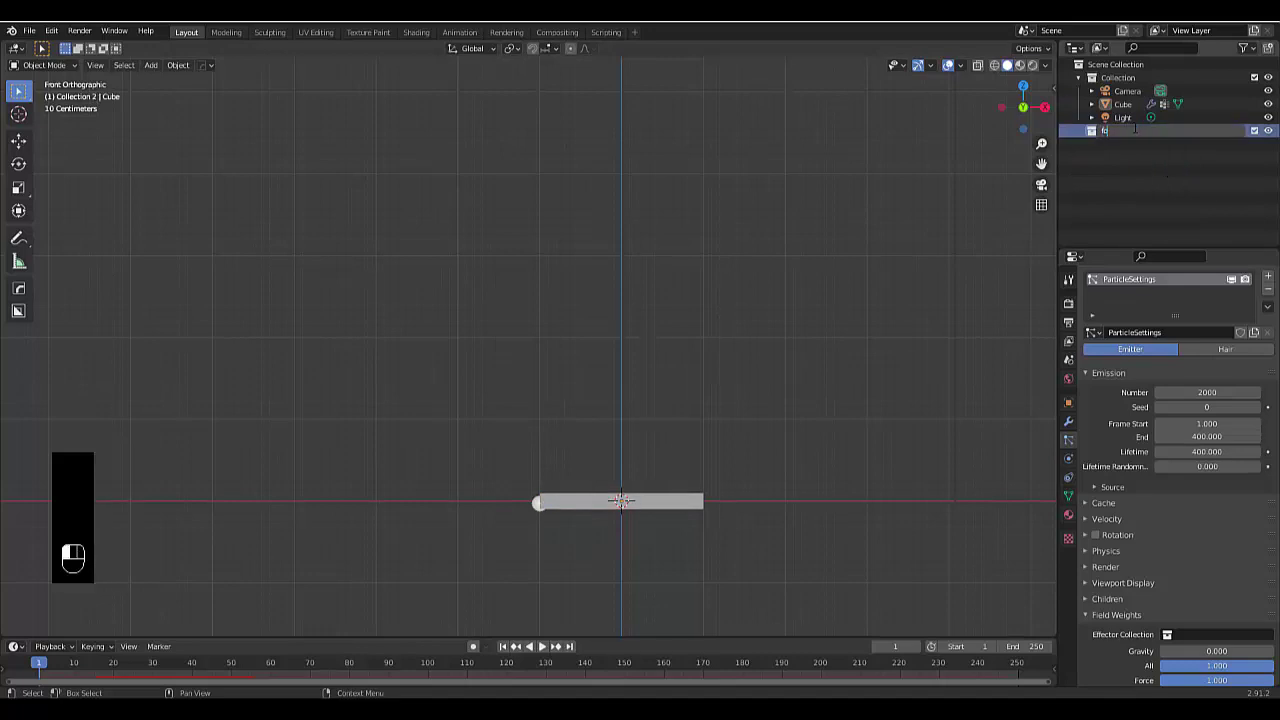
pyautogui.press('Return')
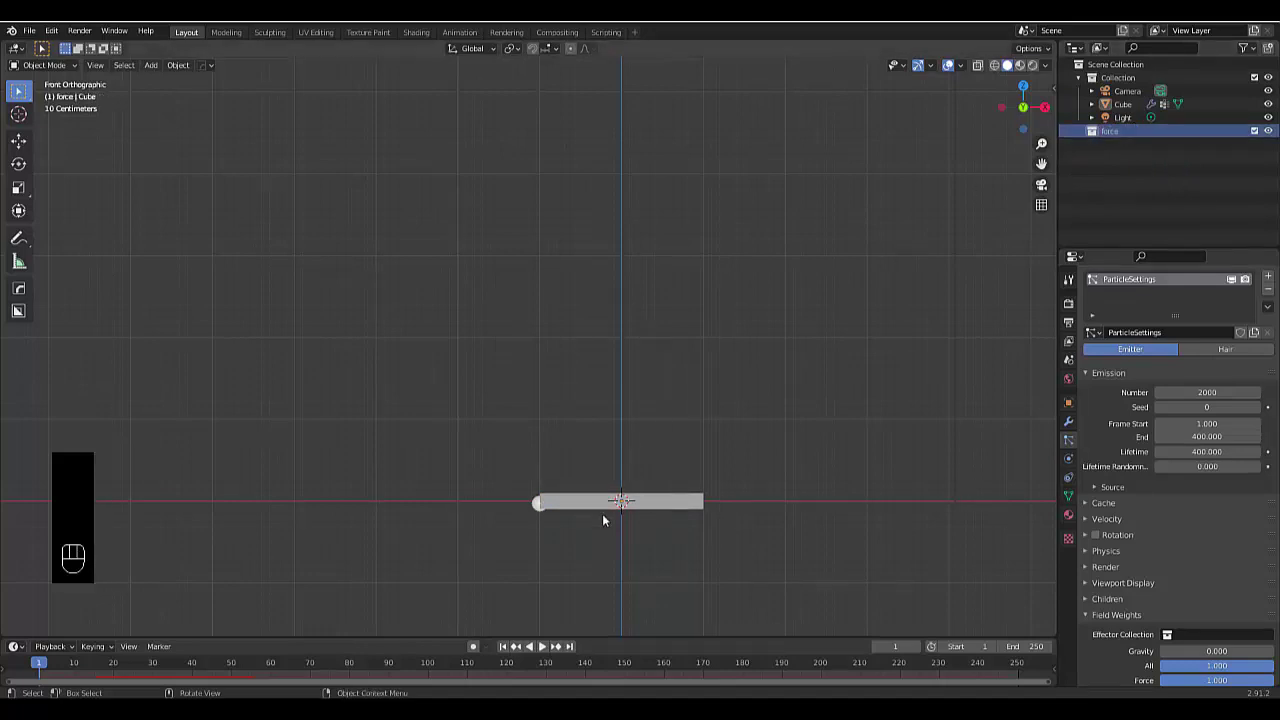
# Step: Add a Wind force field and play the animation to test it
pyautogui.hotkey('shift', 'a')
pyautogui.moveTo(603, 514)
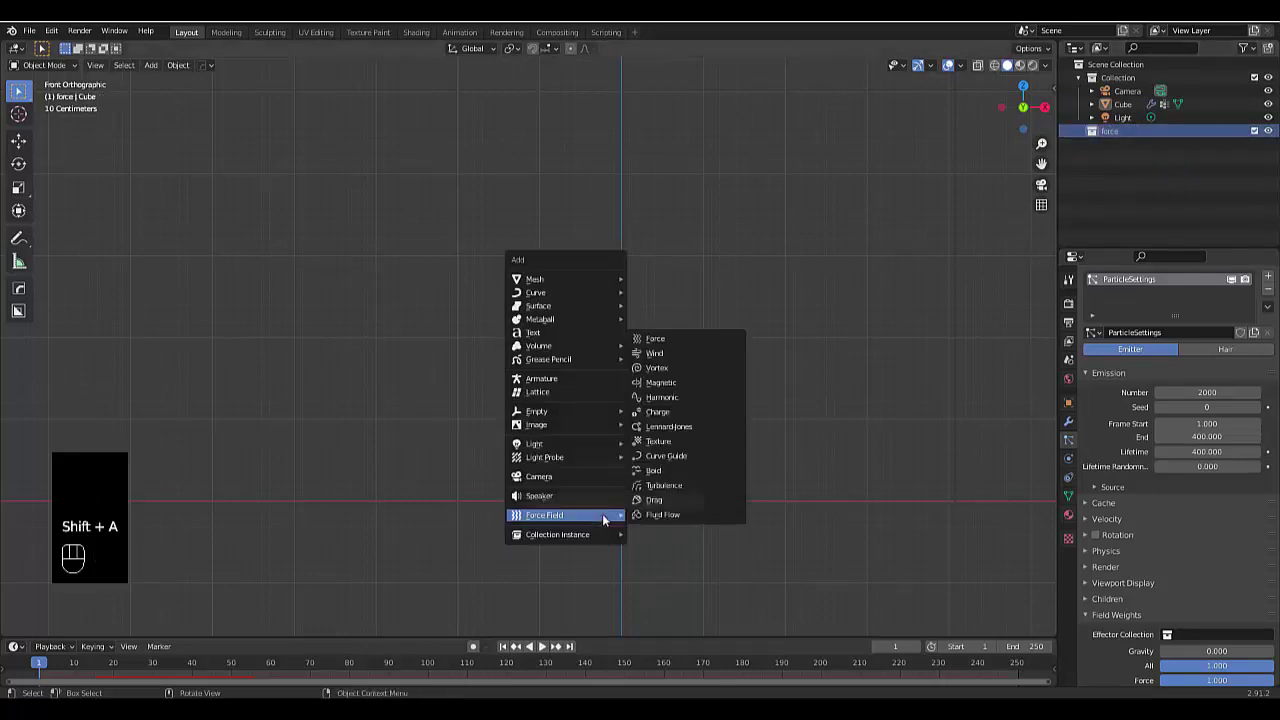
pyautogui.click(675, 354)
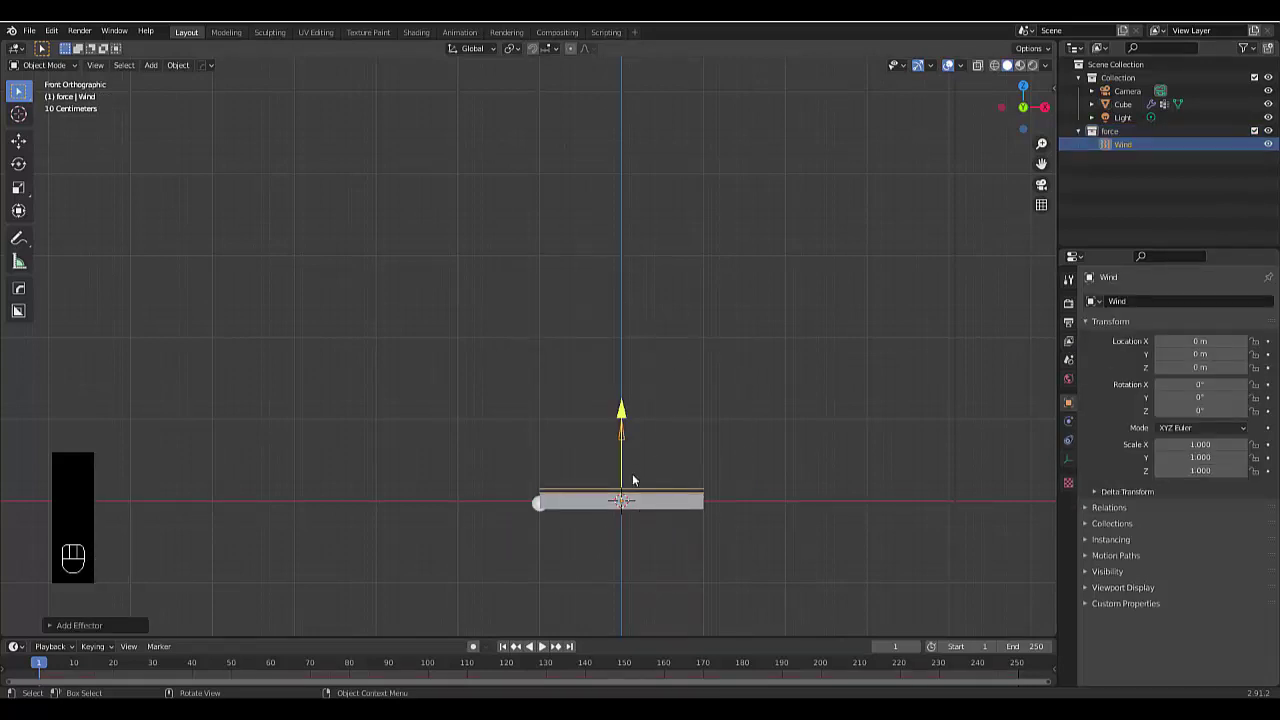
pyautogui.scroll(2, 631, 486)
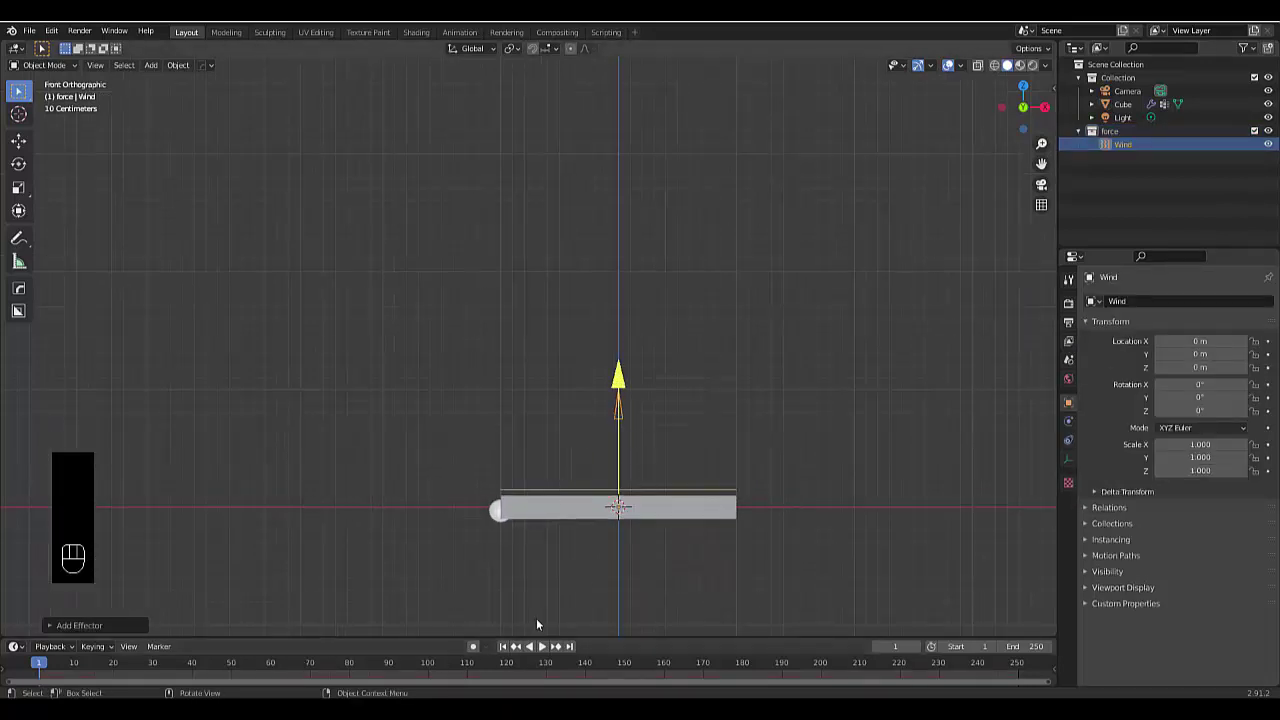
pyautogui.press('space')
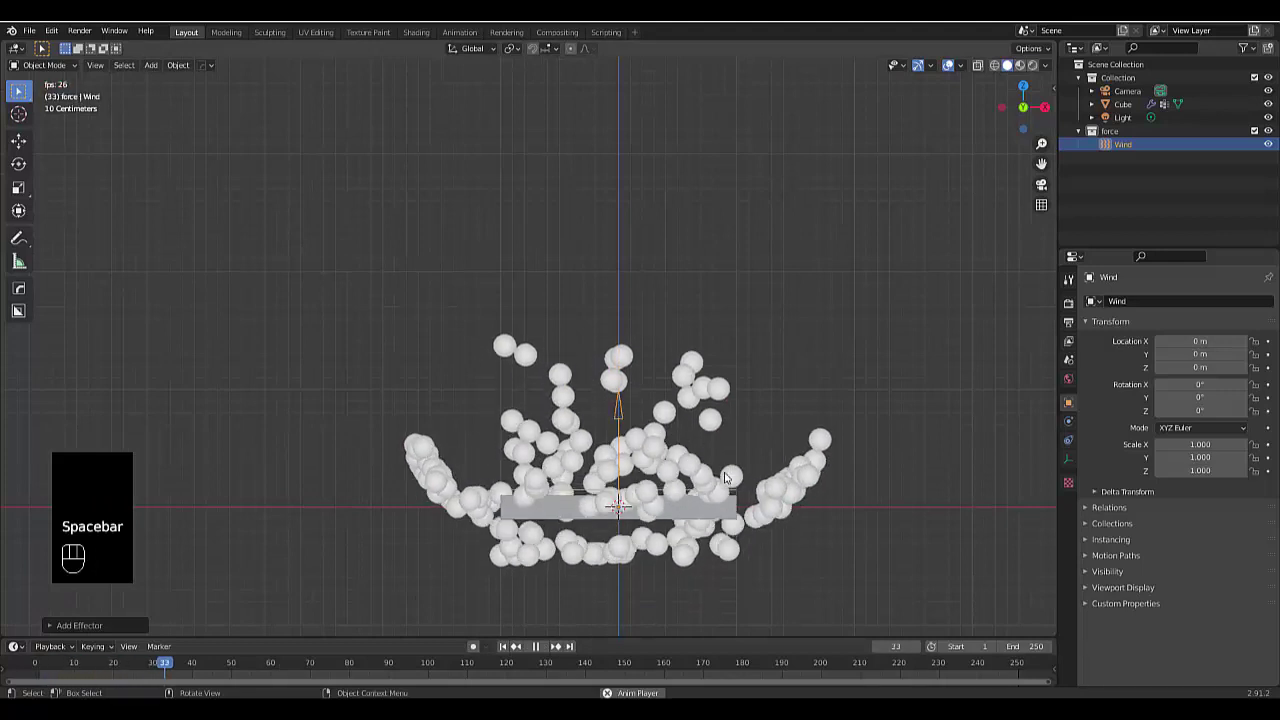
pyautogui.press('space')
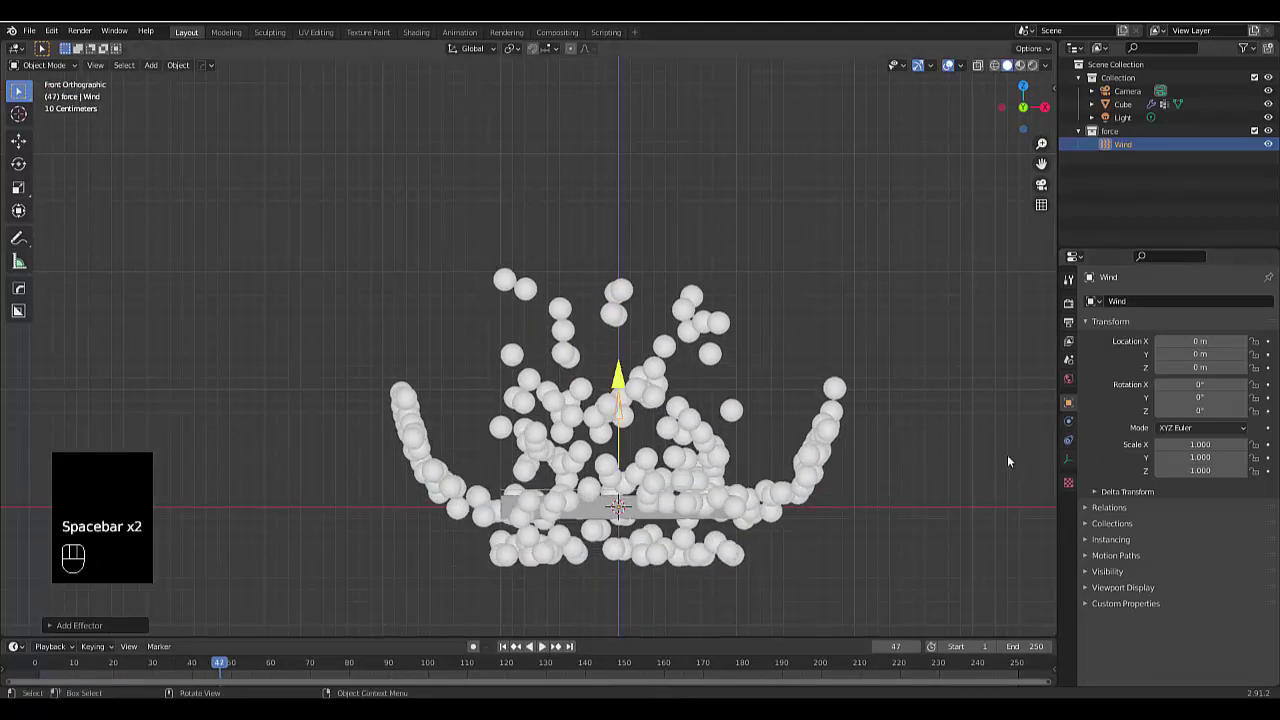
# Step: Set the Wind shape to Point and replay the rising particles from frame 1
pyautogui.click(1068, 421)
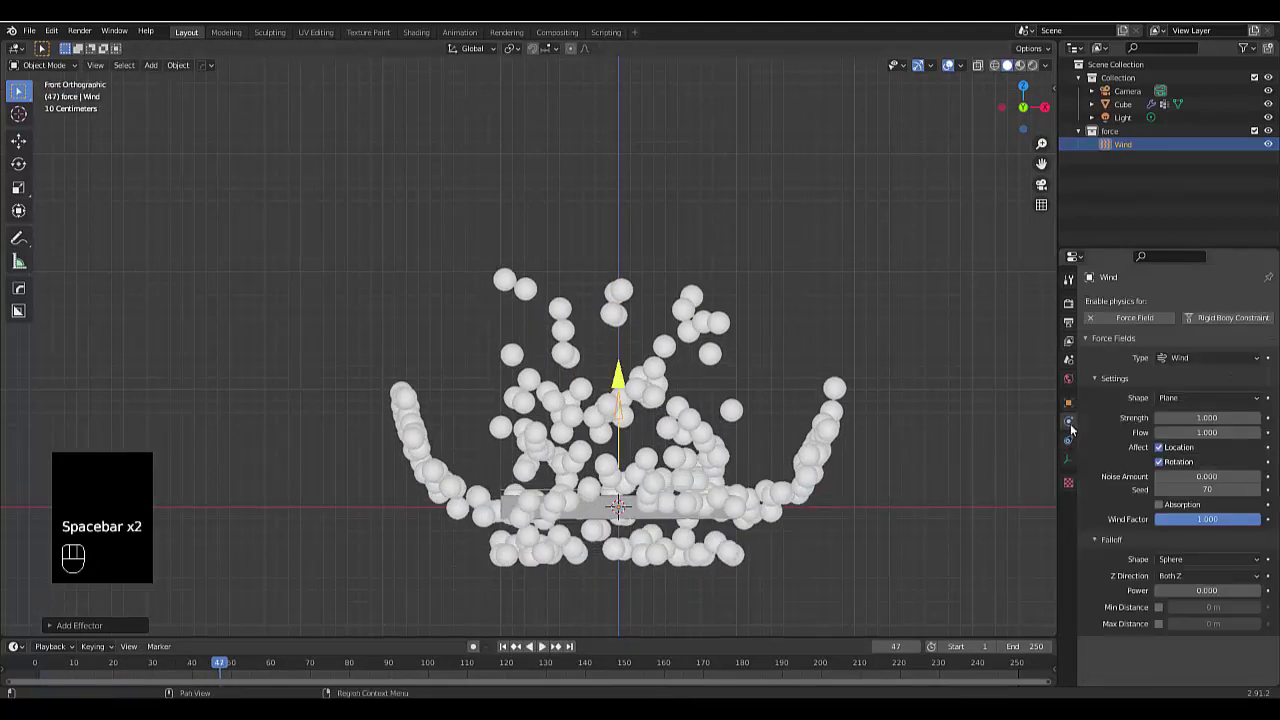
pyautogui.click(1189, 400)
pyautogui.click(1187, 415)
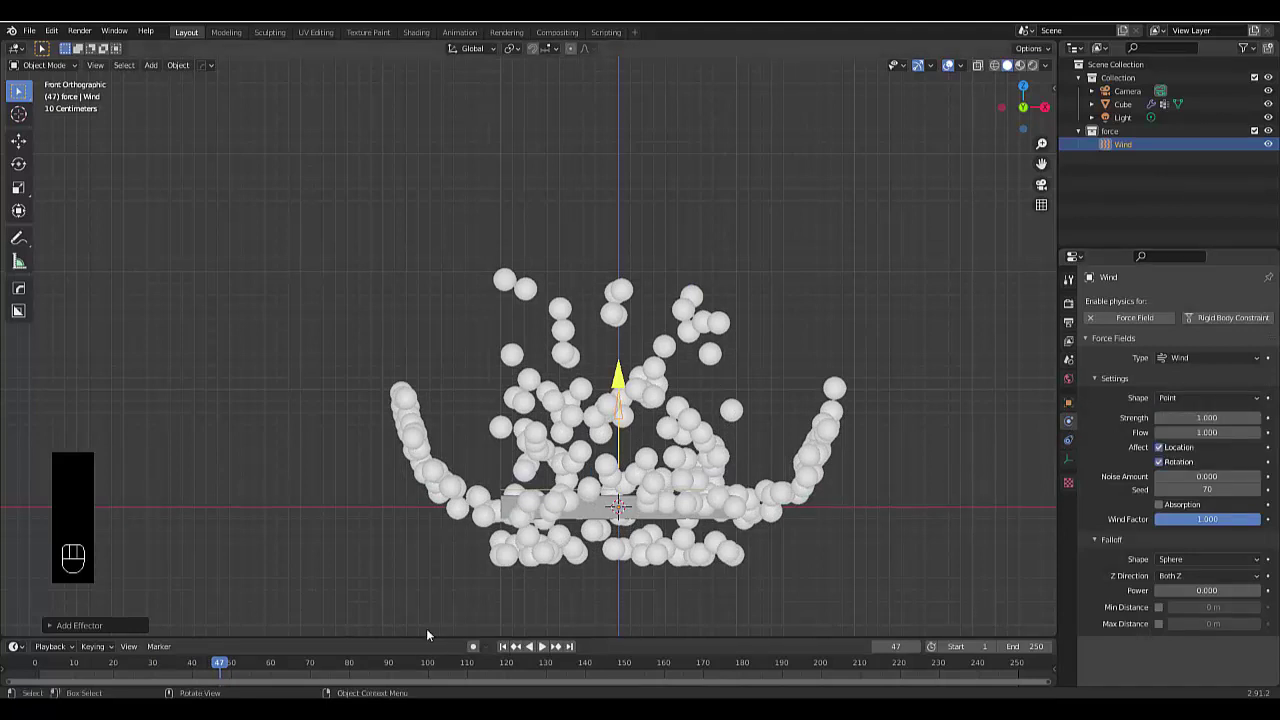
pyautogui.click(503, 646)
pyautogui.press('space')
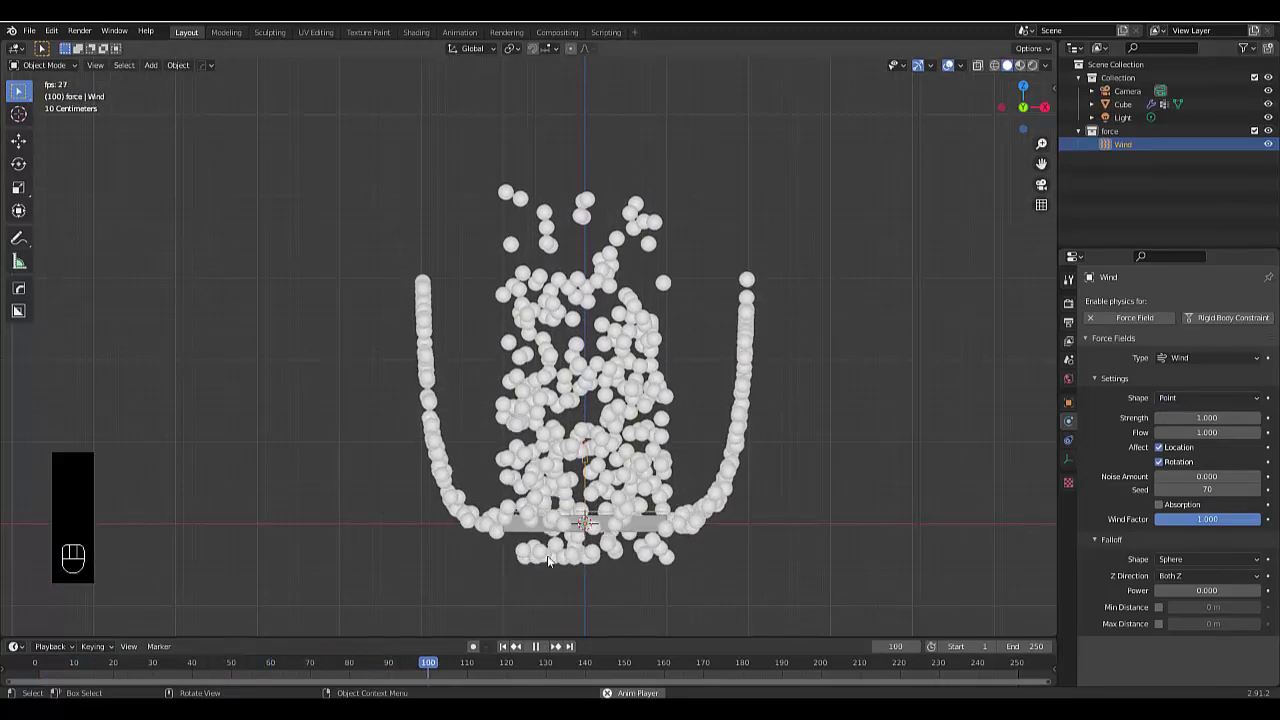
pyautogui.press('space')
pyautogui.moveTo(625, 575)
pyautogui.mouseDown(button='middle')
pyautogui.moveTo(585, 570)
pyautogui.moveTo(636, 566)
pyautogui.mouseUp(button='middle')
pyautogui.press('KP_1')
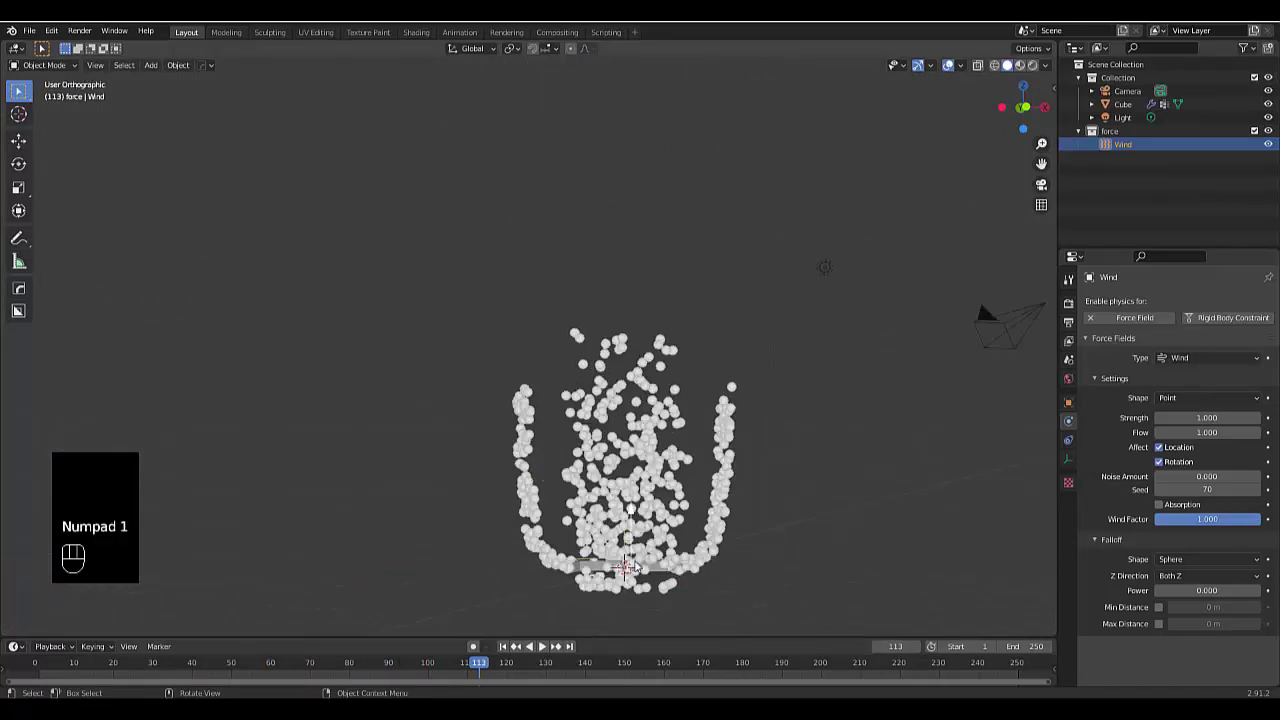
# Step: Add a Turbulence force field at Strength 3 and preview the scattered particles from frame 1
pyautogui.hotkey('shift', 'a')
pyautogui.moveTo(634, 562)
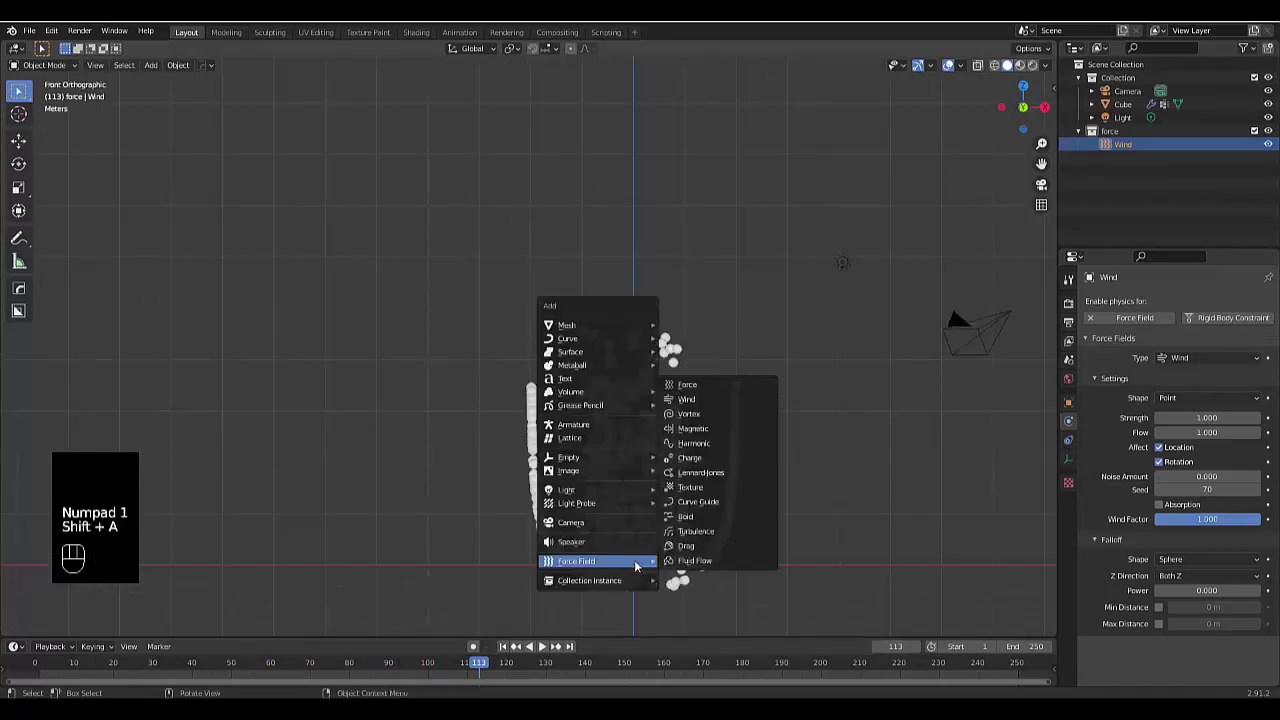
pyautogui.click(706, 538)
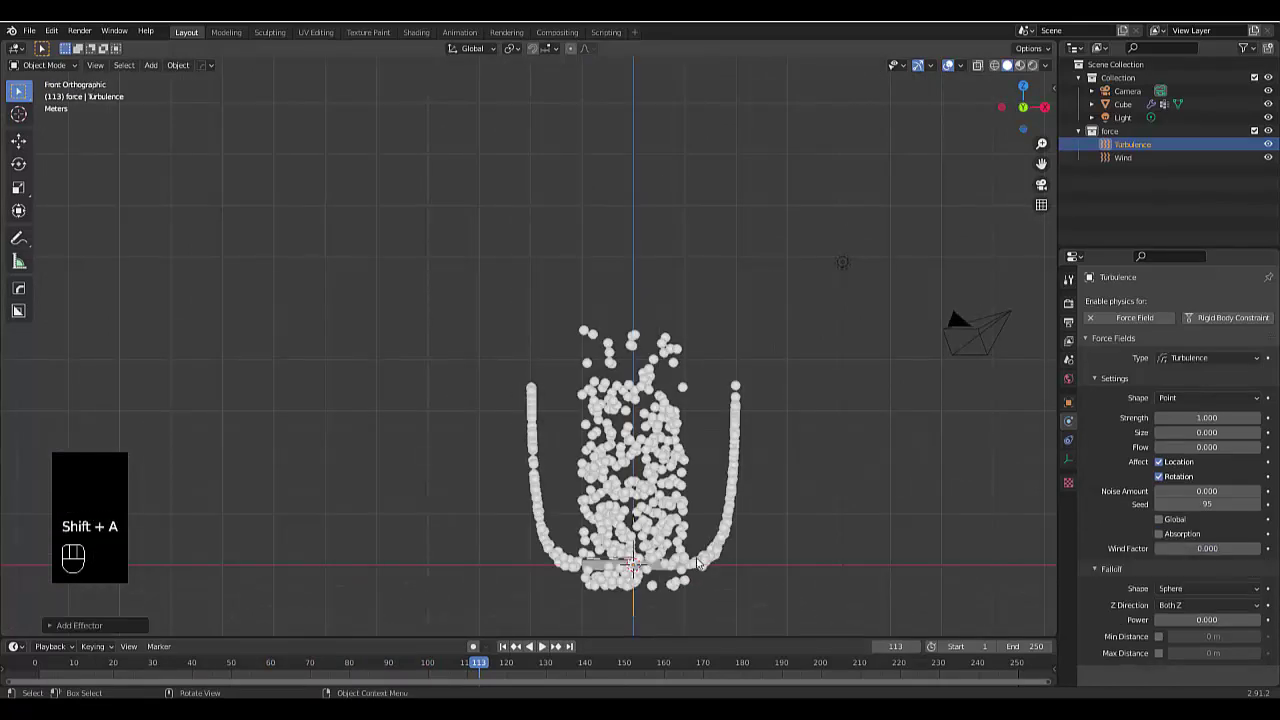
pyautogui.hotkey('shift', 'Left')
pyautogui.press('space')
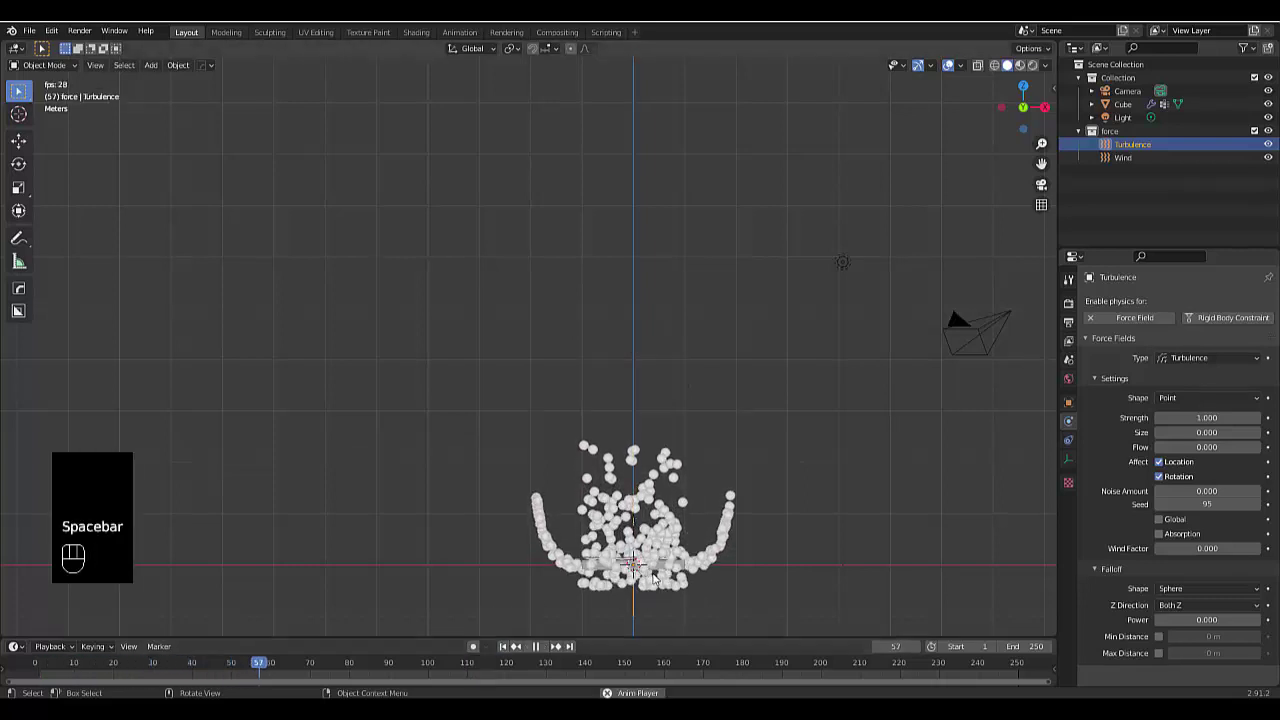
pyautogui.press('space')
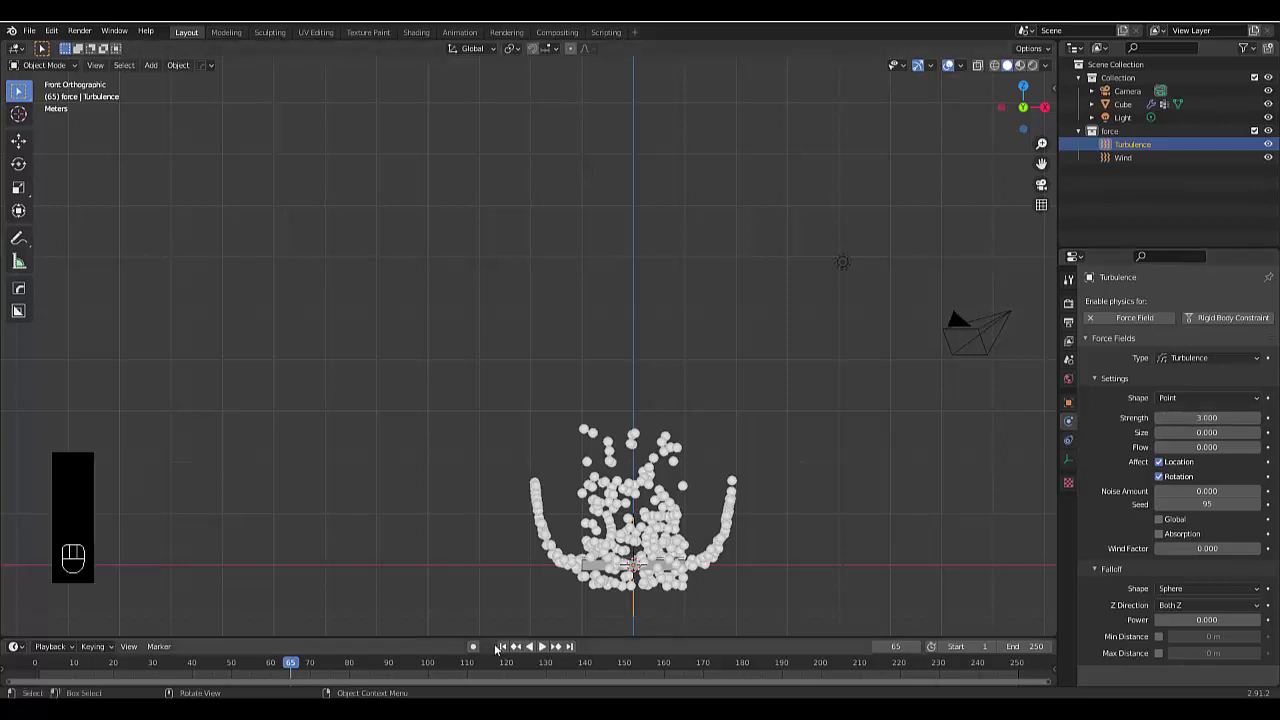
pyautogui.click(504, 646)
pyautogui.press('space')
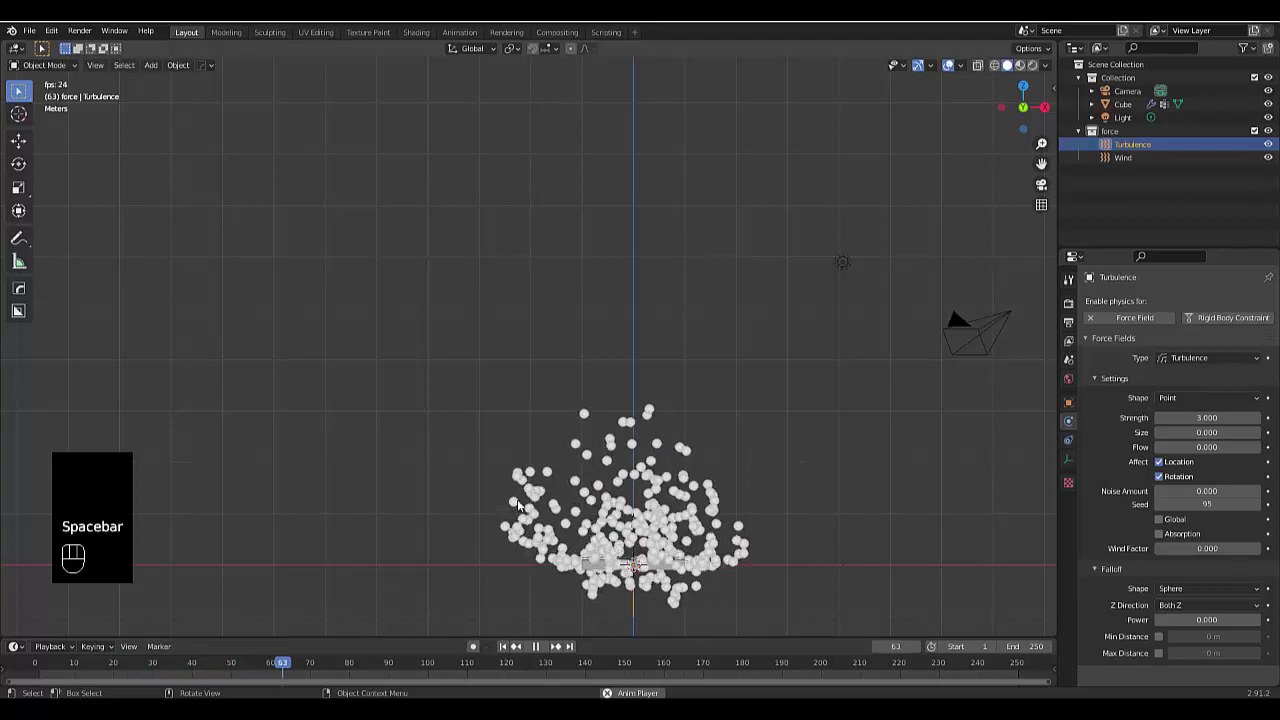
pyautogui.press('space')
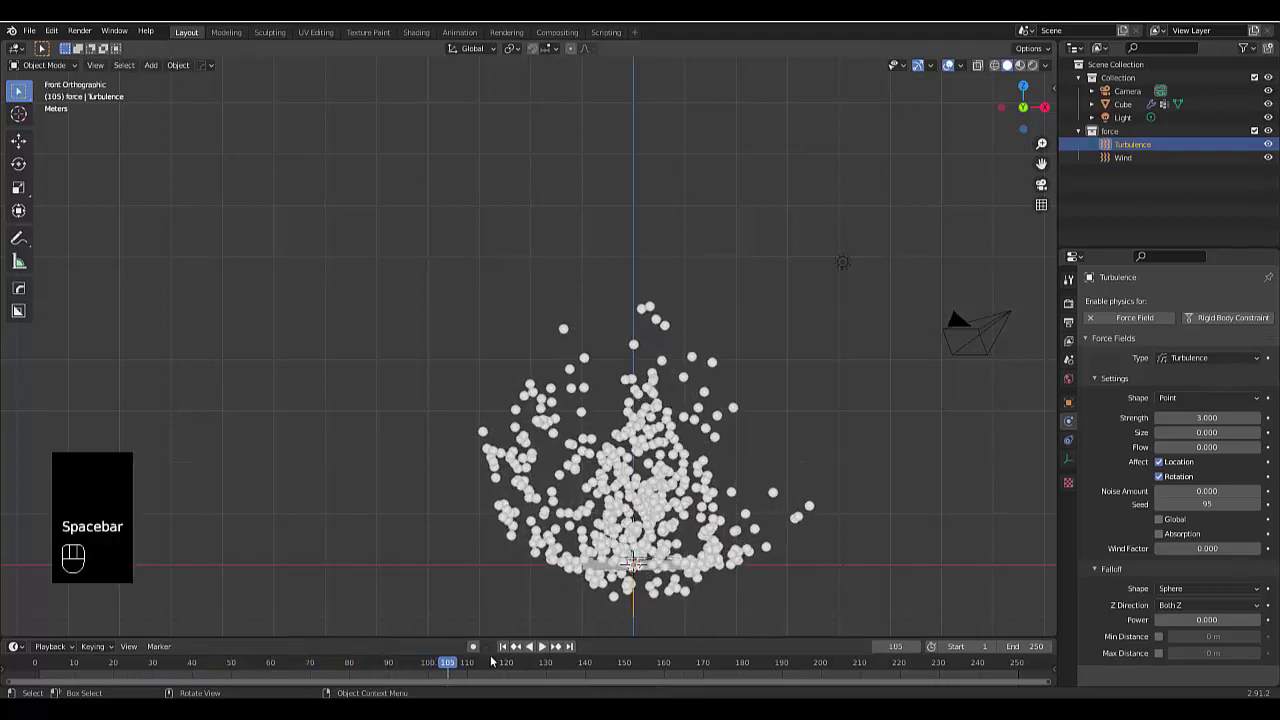
pyautogui.click(504, 646)
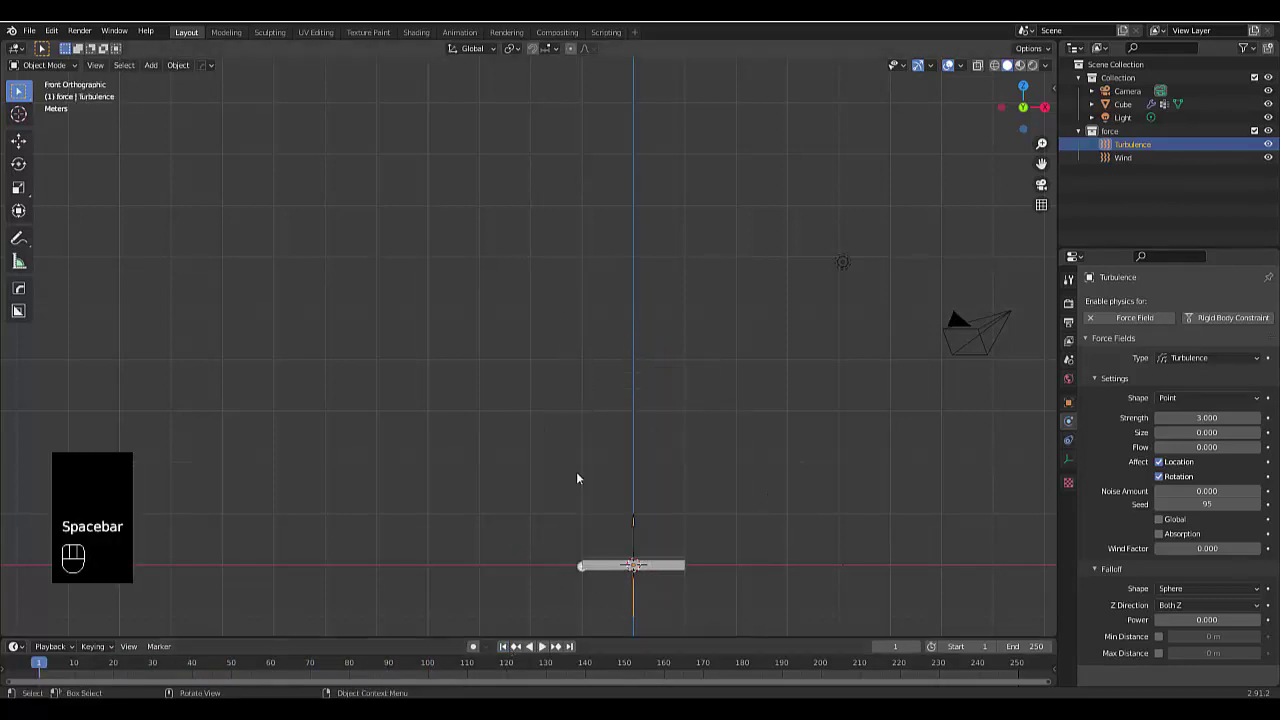
pyautogui.scroll(-1, 612, 551)
# Step: Add a Vortex force field and play the swirling simulation, pausing at frame 159
pyautogui.hotkey('shift', 'a')
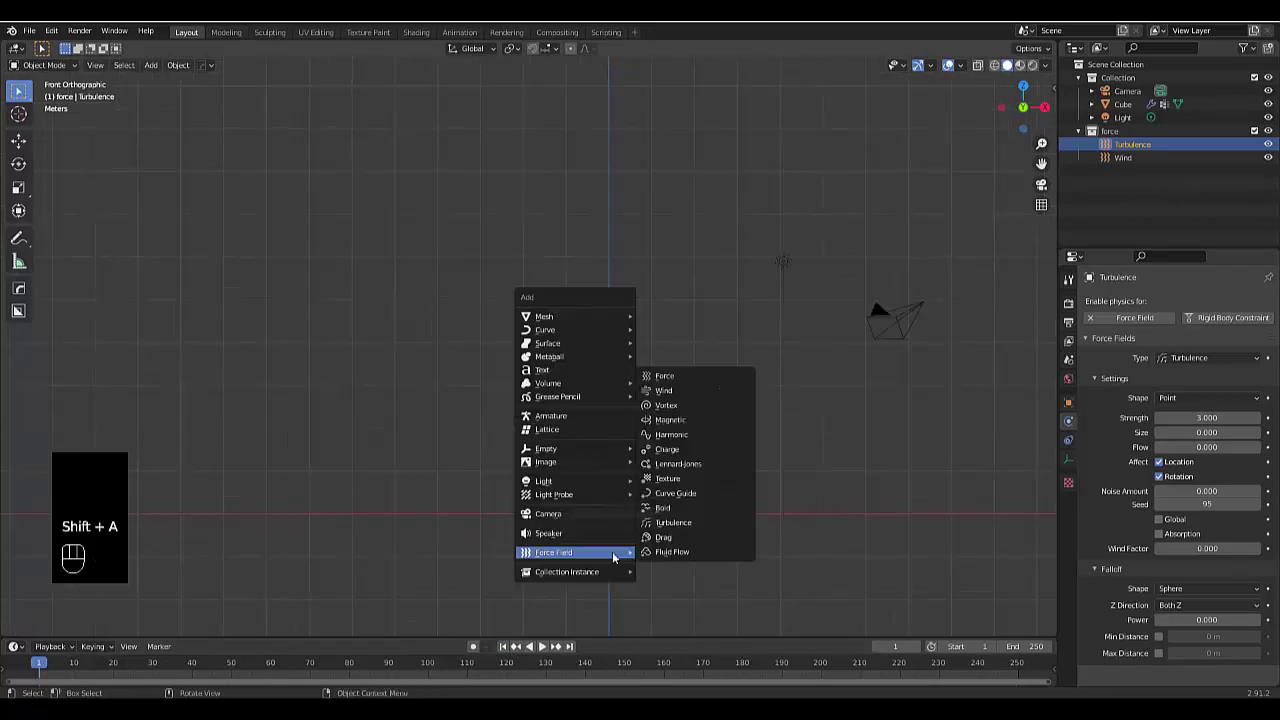
pyautogui.click(680, 406)
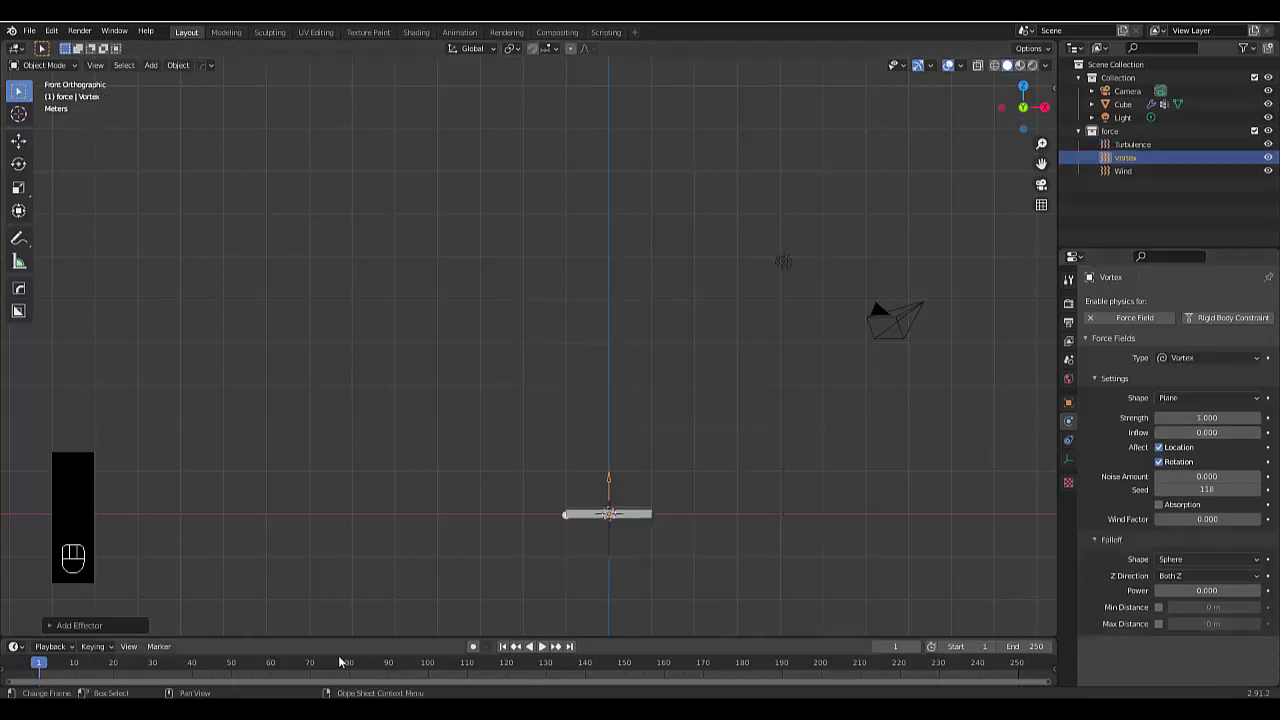
pyautogui.press('space')
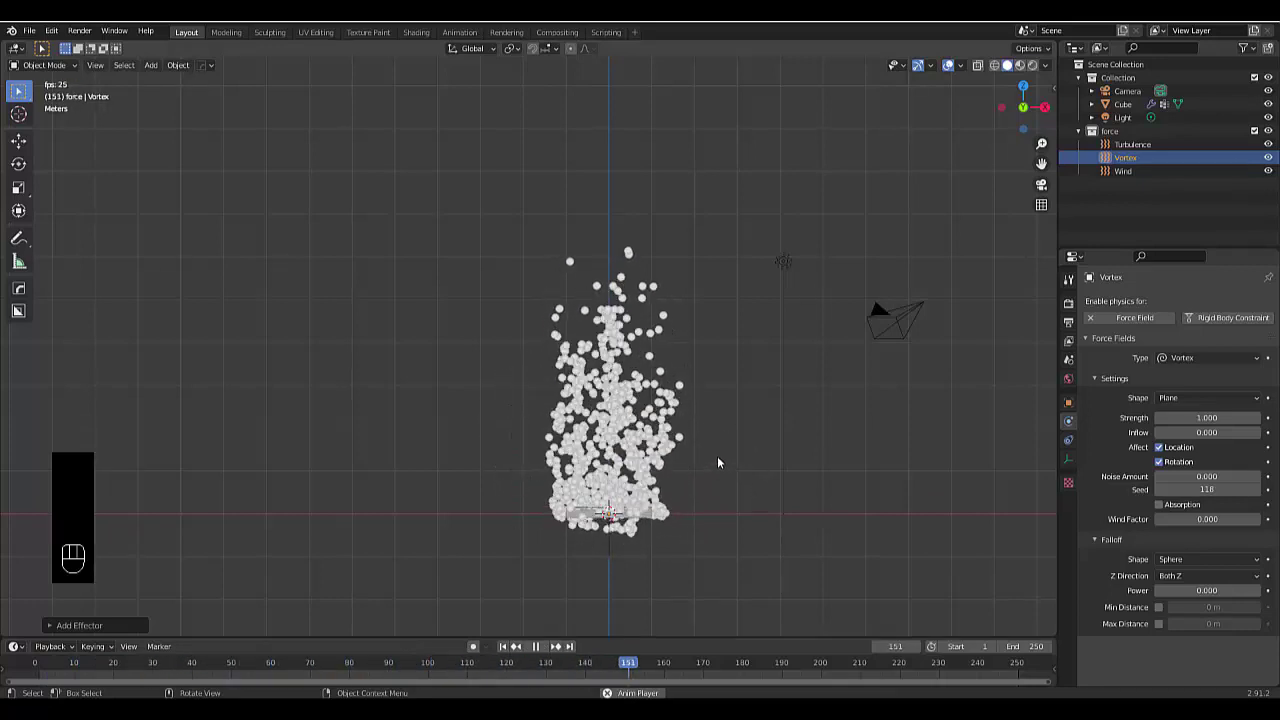
pyautogui.moveTo(718, 455); pyautogui.dragTo(726, 447, button='middle')
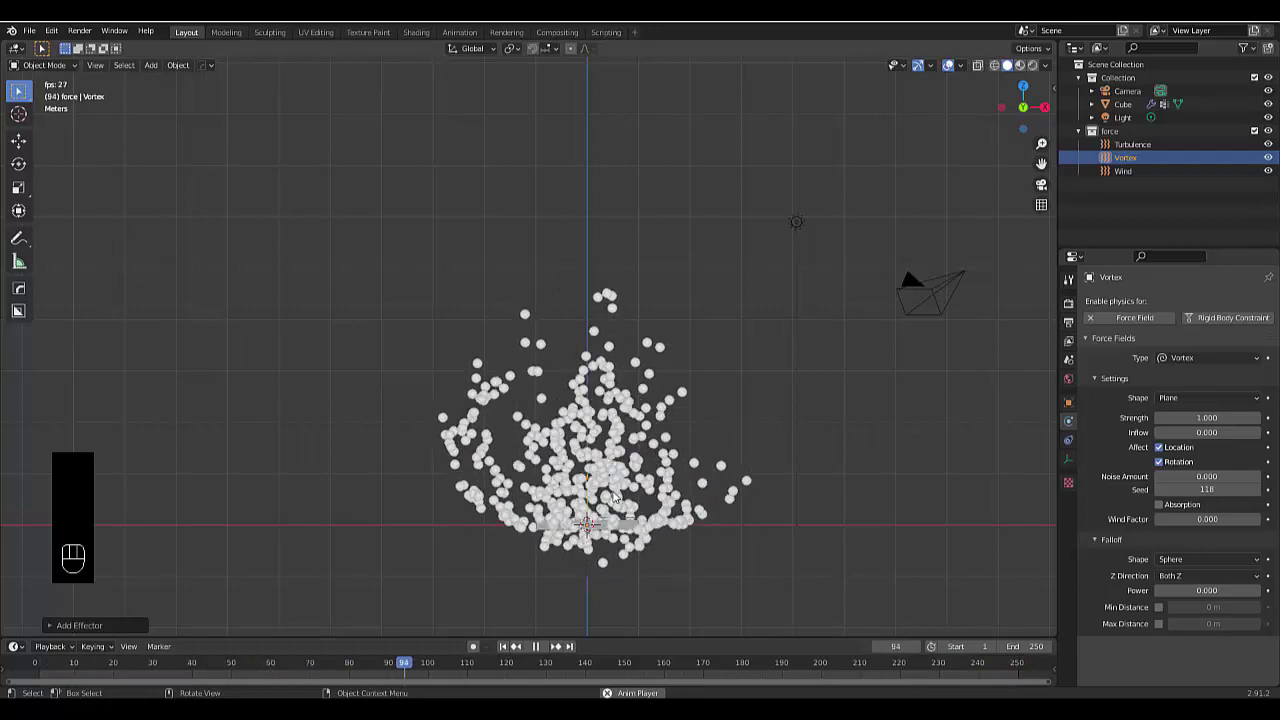
pyautogui.click(536, 648)
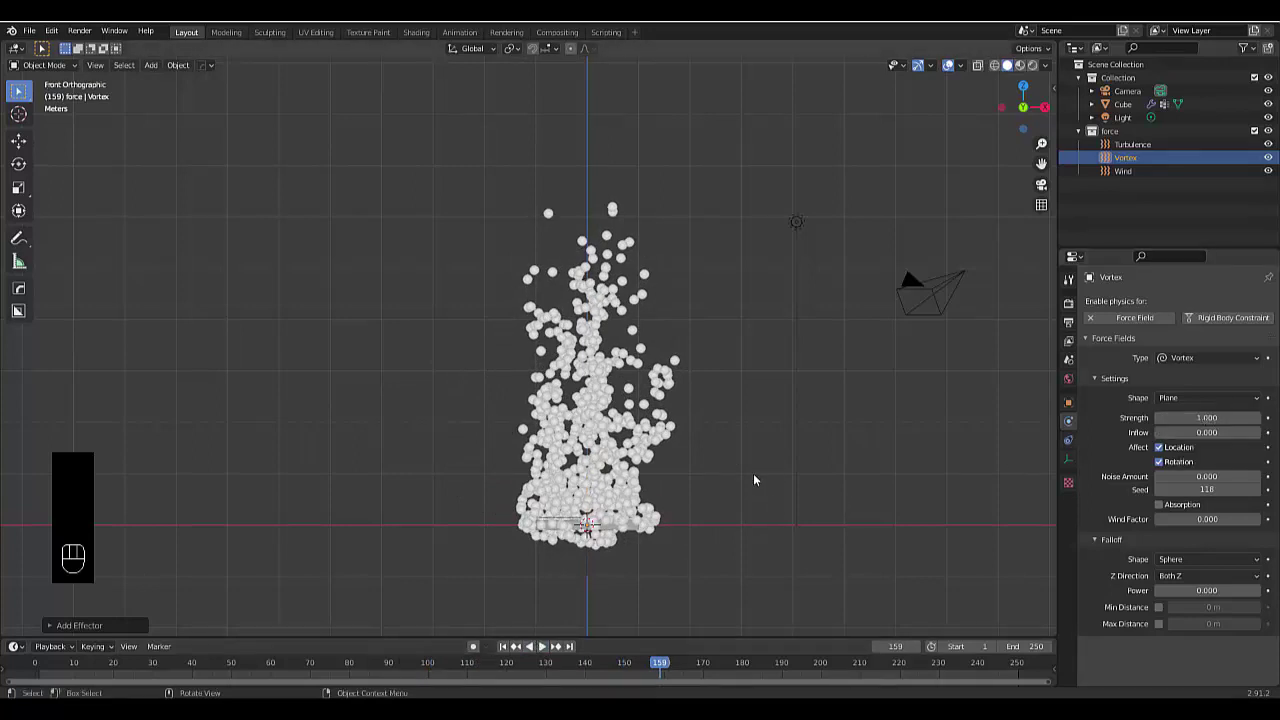
# Step: Add a Magnetic force field and play the simulation from frame 1
pyautogui.hotkey('shift', 'a')
pyautogui.moveTo(753, 473)
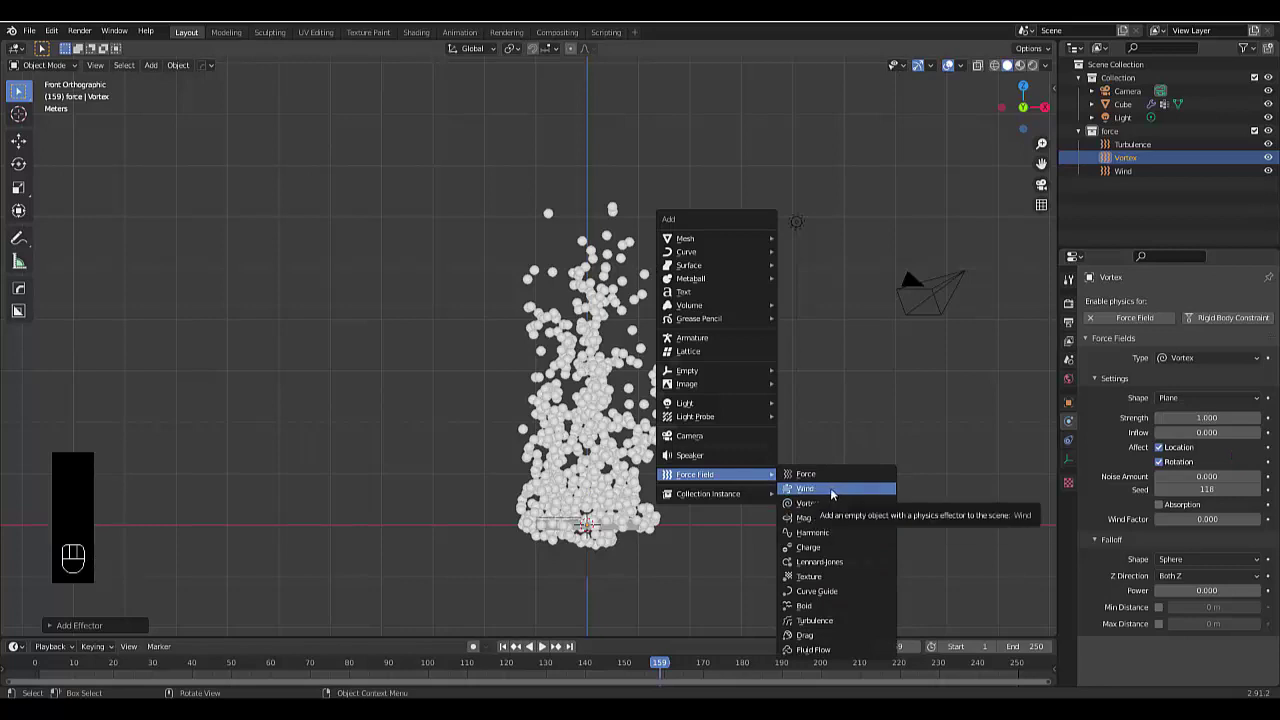
pyautogui.click(824, 519)
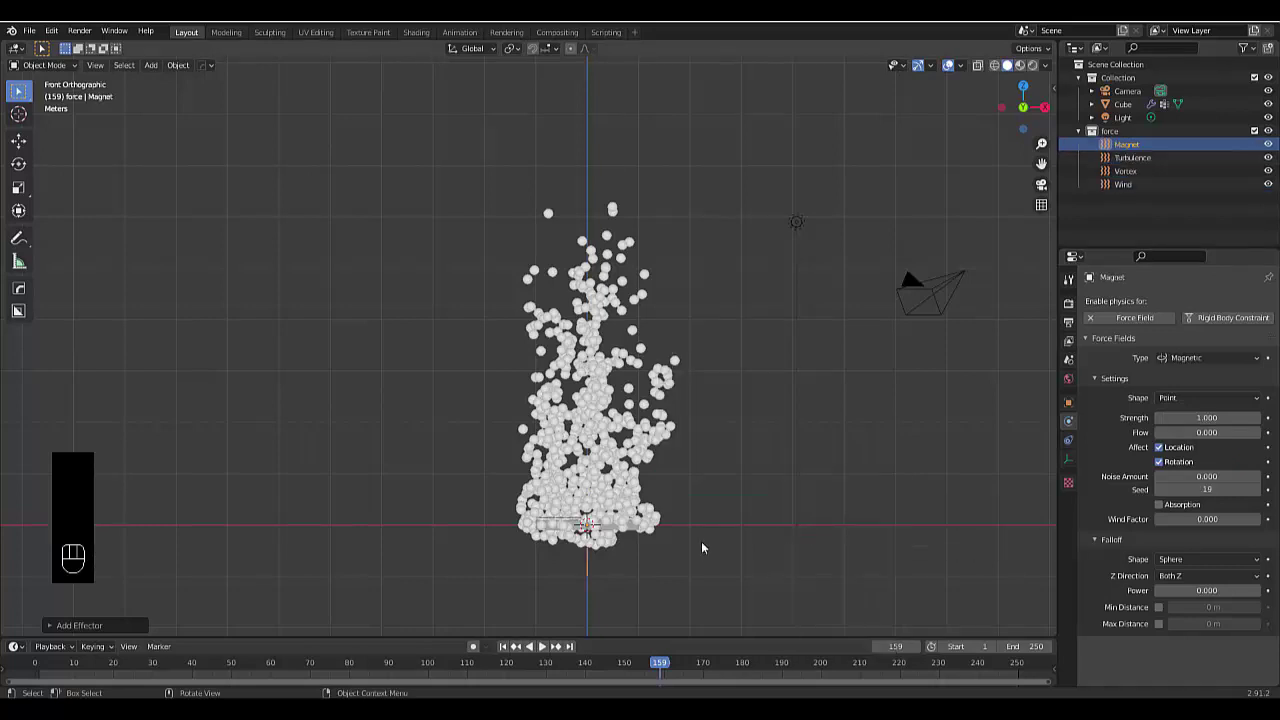
pyautogui.click(503, 646)
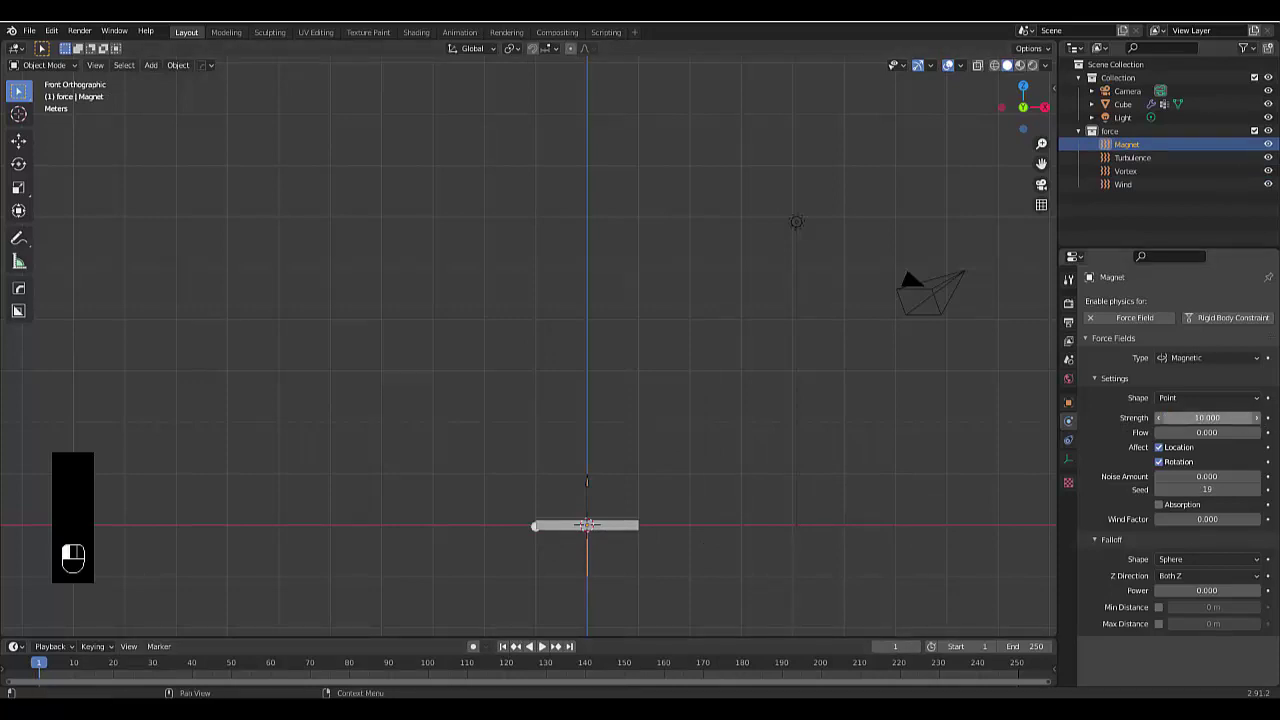
pyautogui.press('space')
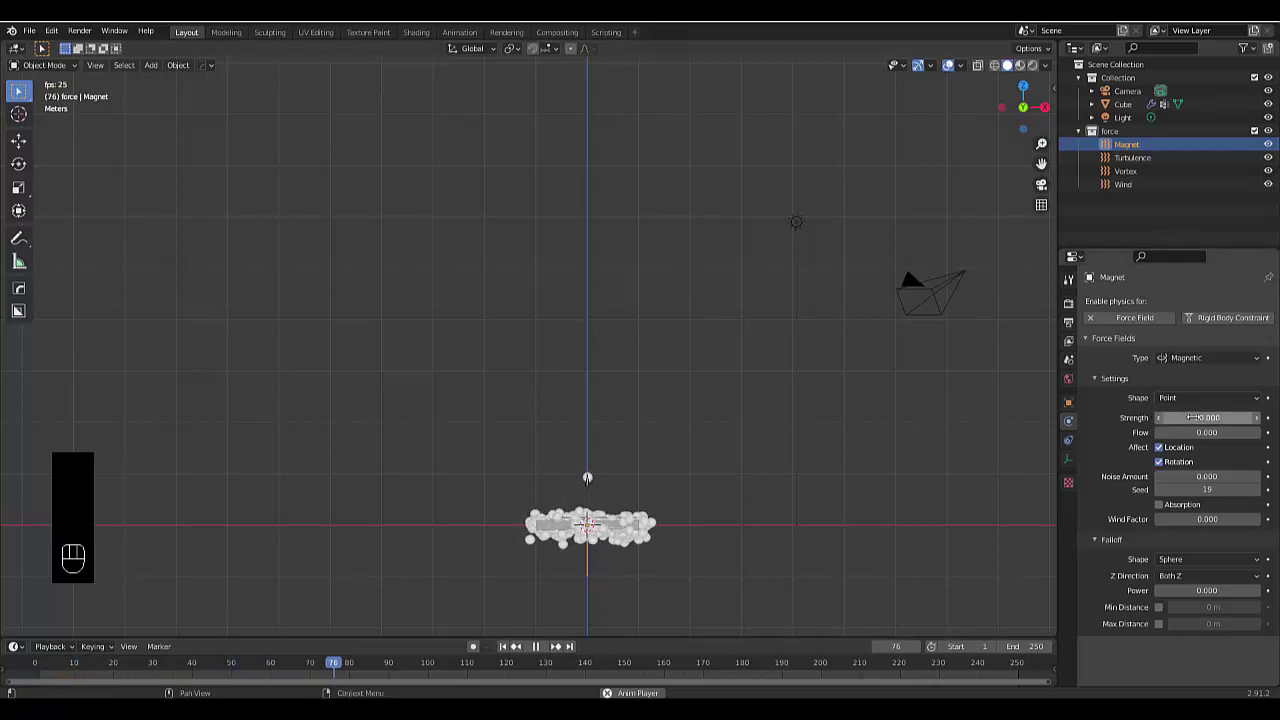
# Step: Raise the Magnet along Z, first by 2 m then another 1 m
pyautogui.press('g')
pyautogui.press('z')
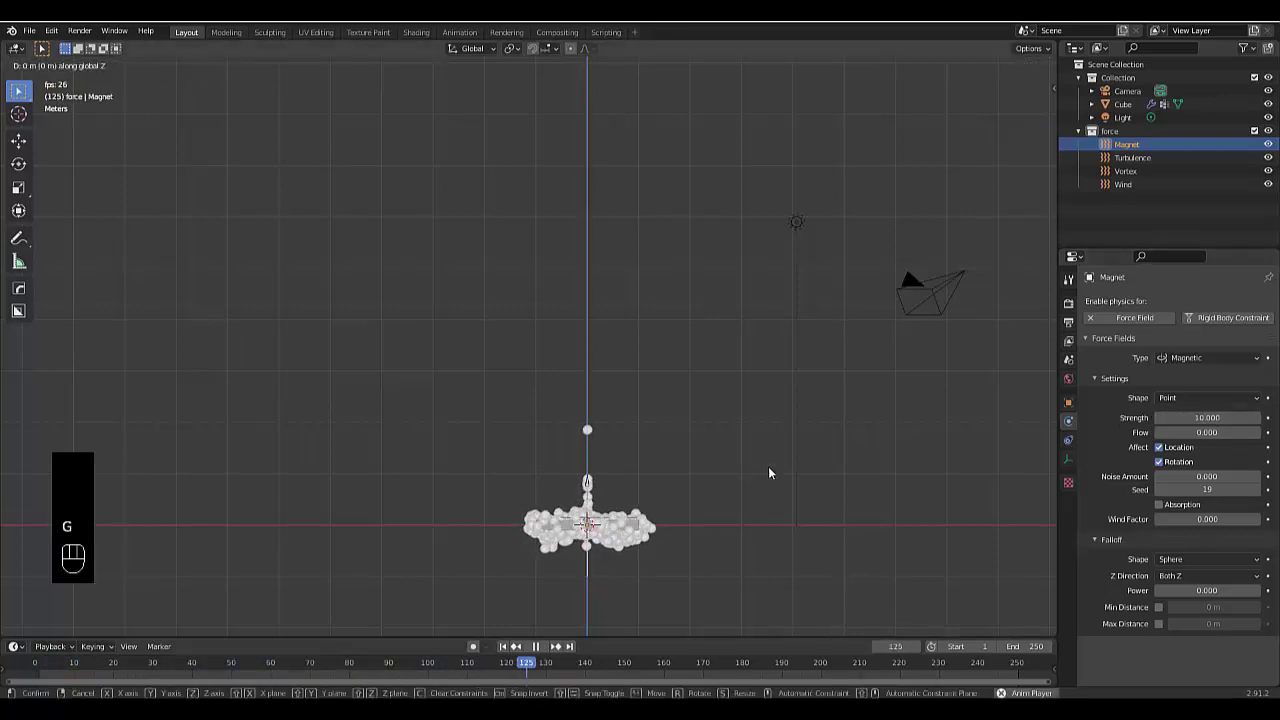
pyautogui.press('2')
pyautogui.click(768, 472)
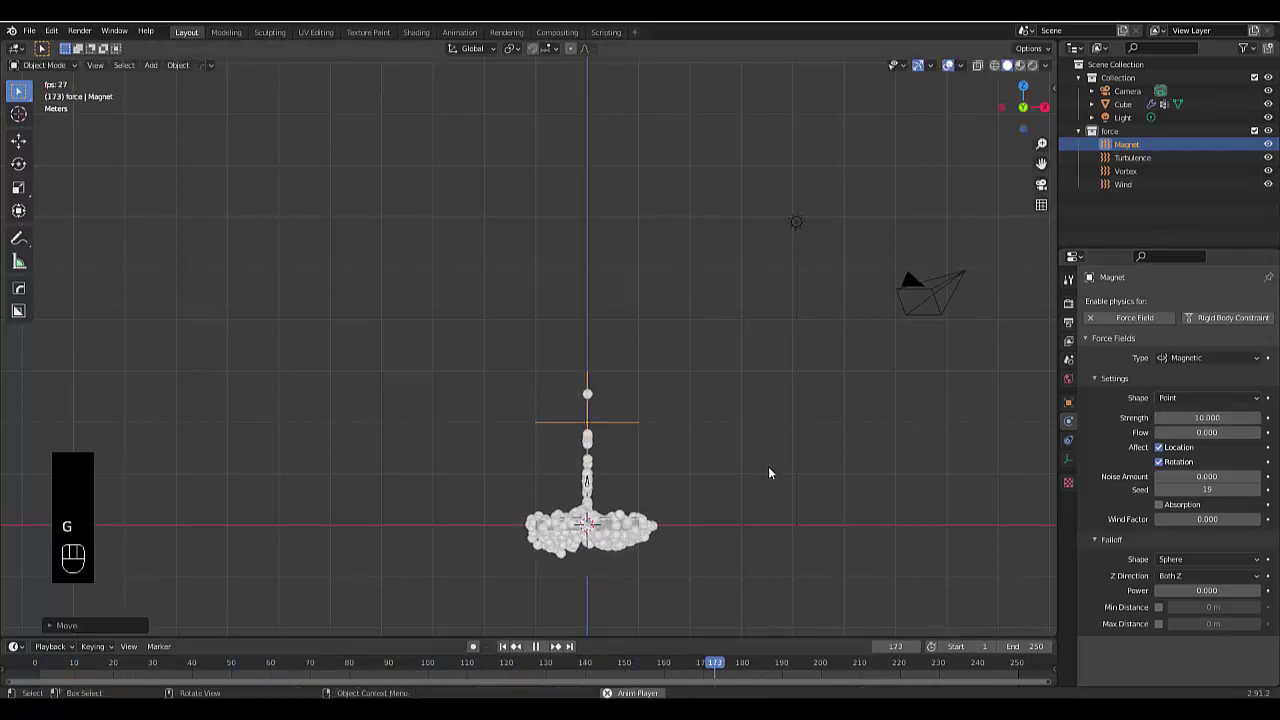
pyautogui.press('g')
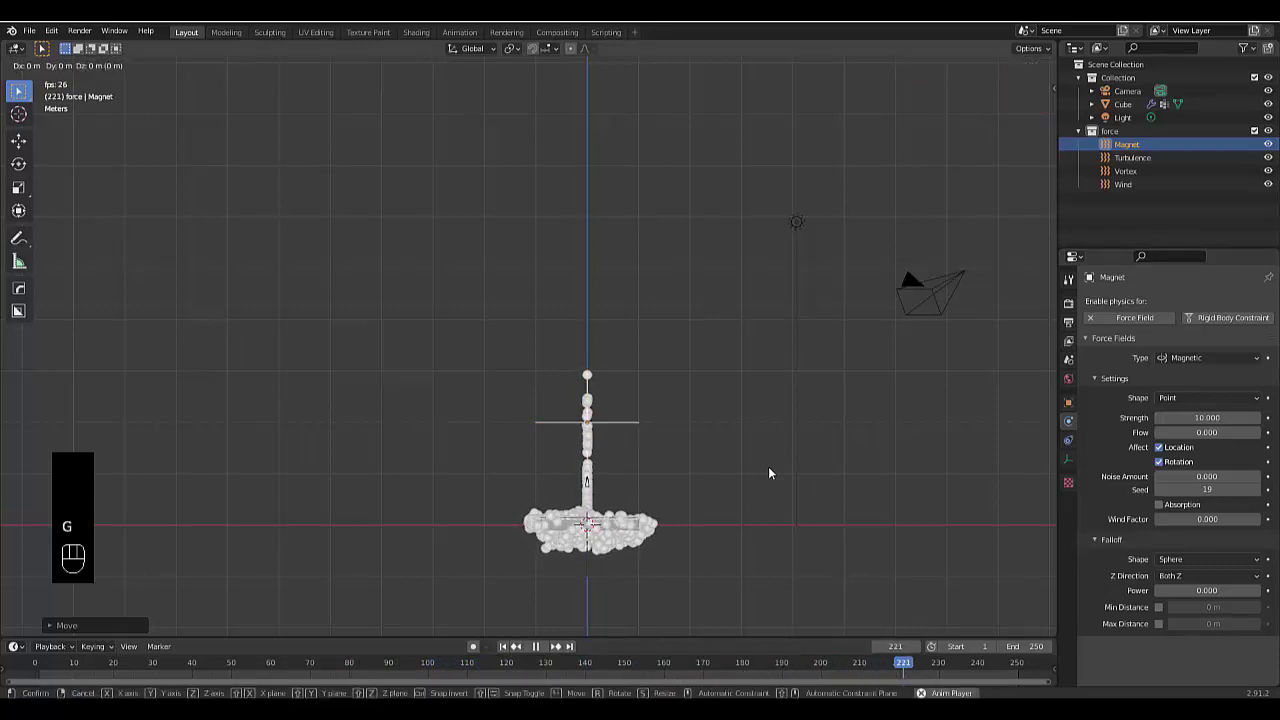
pyautogui.press('z')
pyautogui.press('1')
pyautogui.click(768, 473)
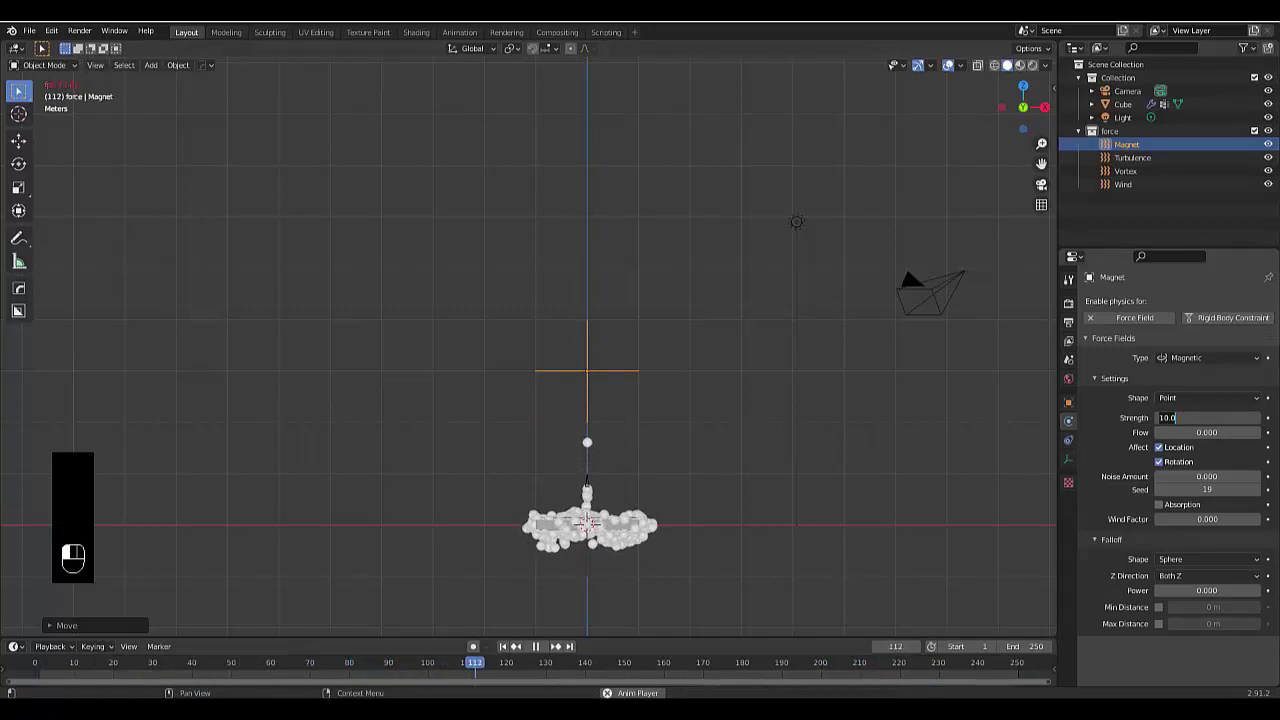
# Step: Set the Magnet's Strength to -0.3 and replay the simulation from frame 1
pyautogui.press('Return')
pyautogui.click(1207, 417)
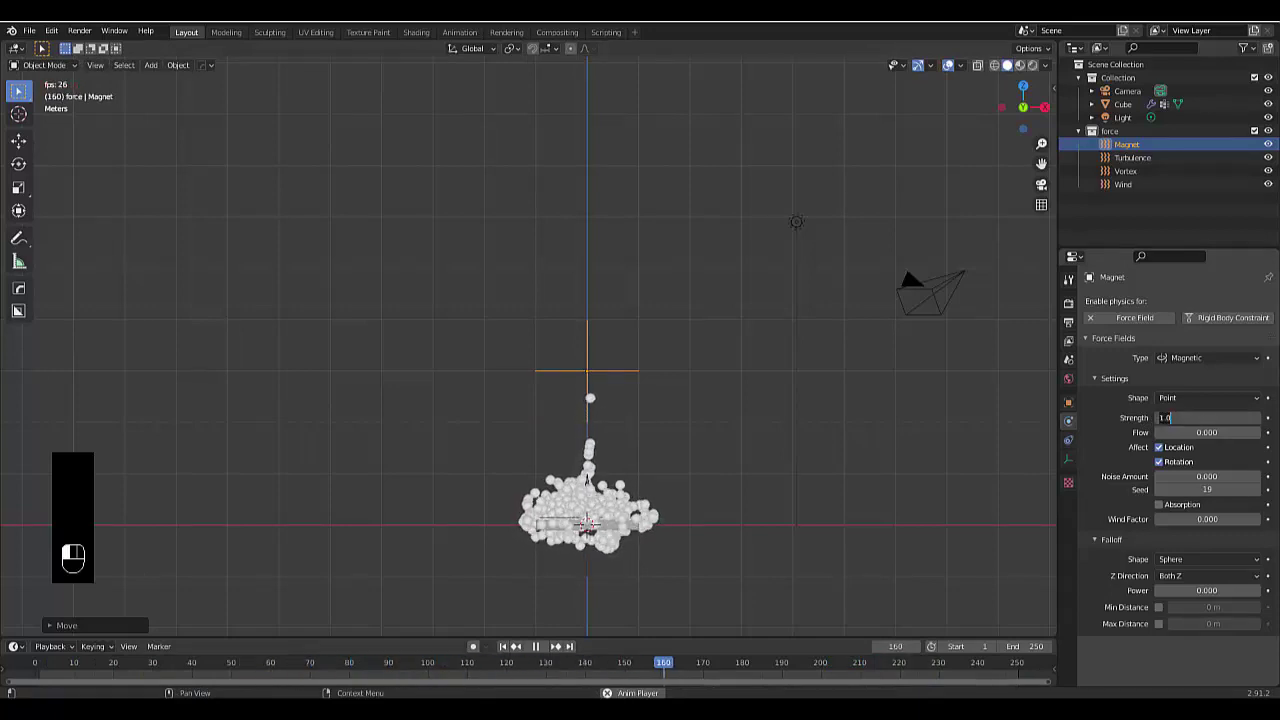
pyautogui.write('0.3')
pyautogui.press('Return')
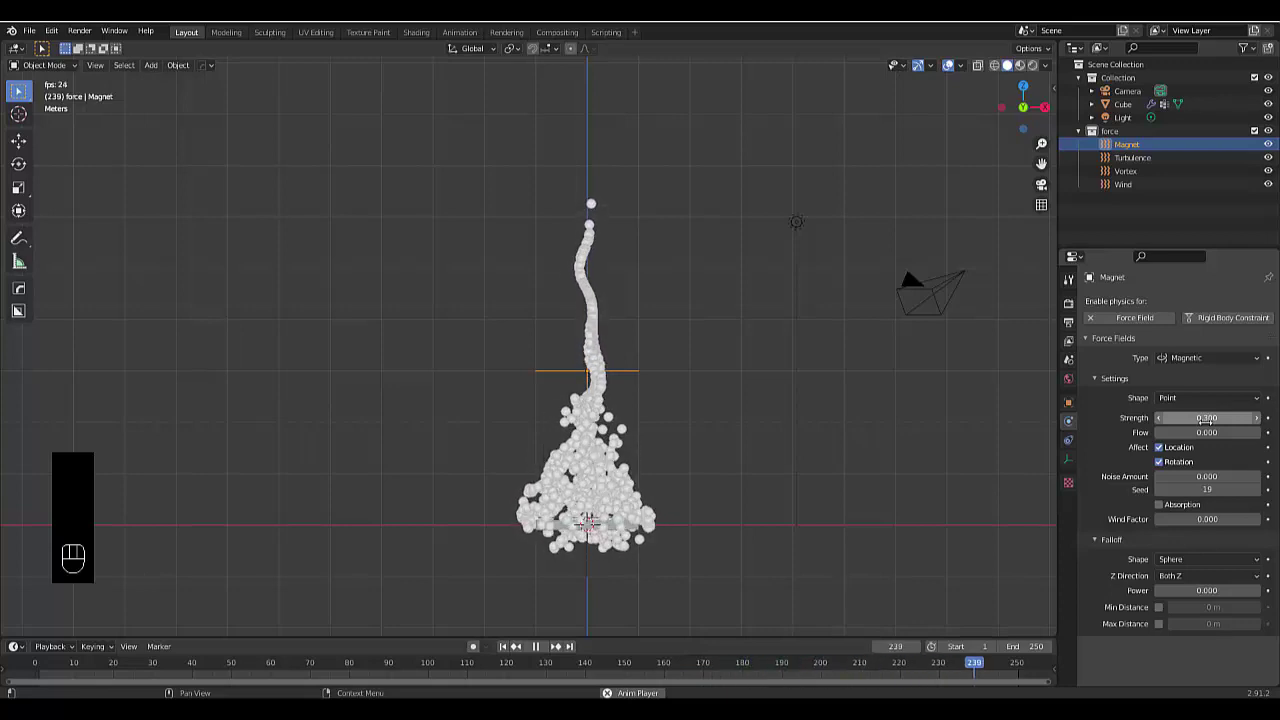
pyautogui.click(1207, 418)
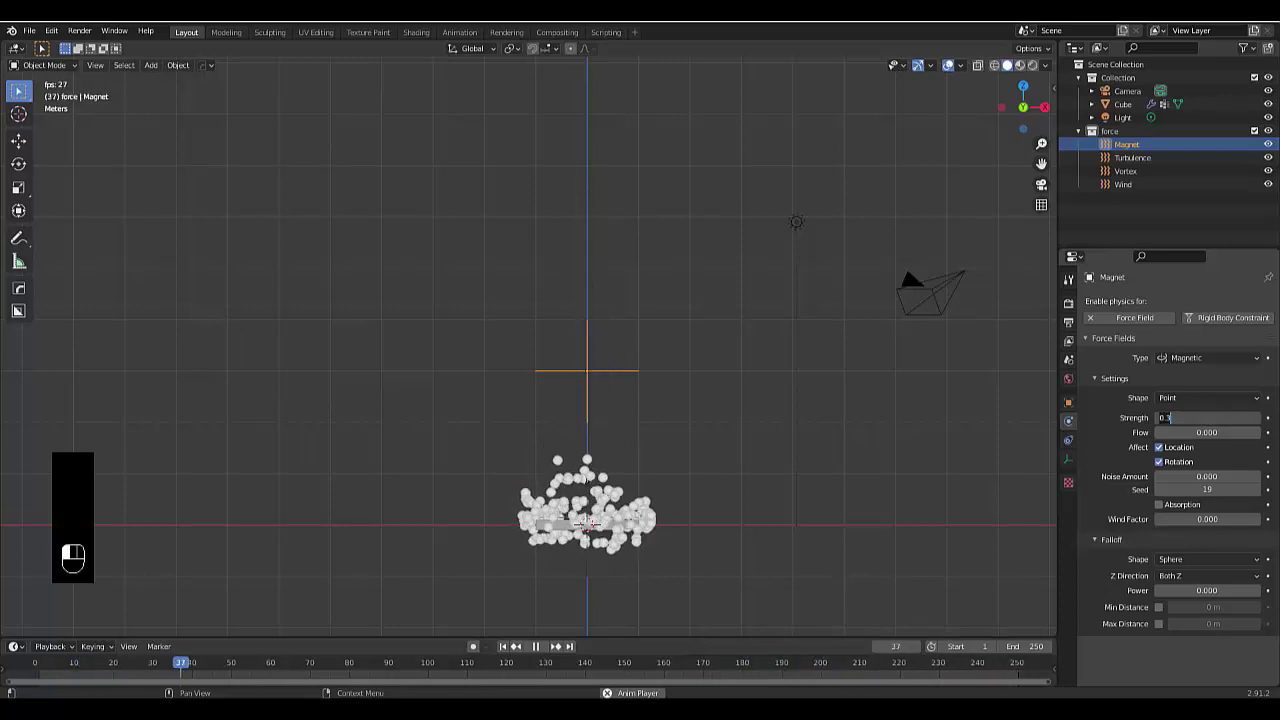
pyautogui.write('-3')
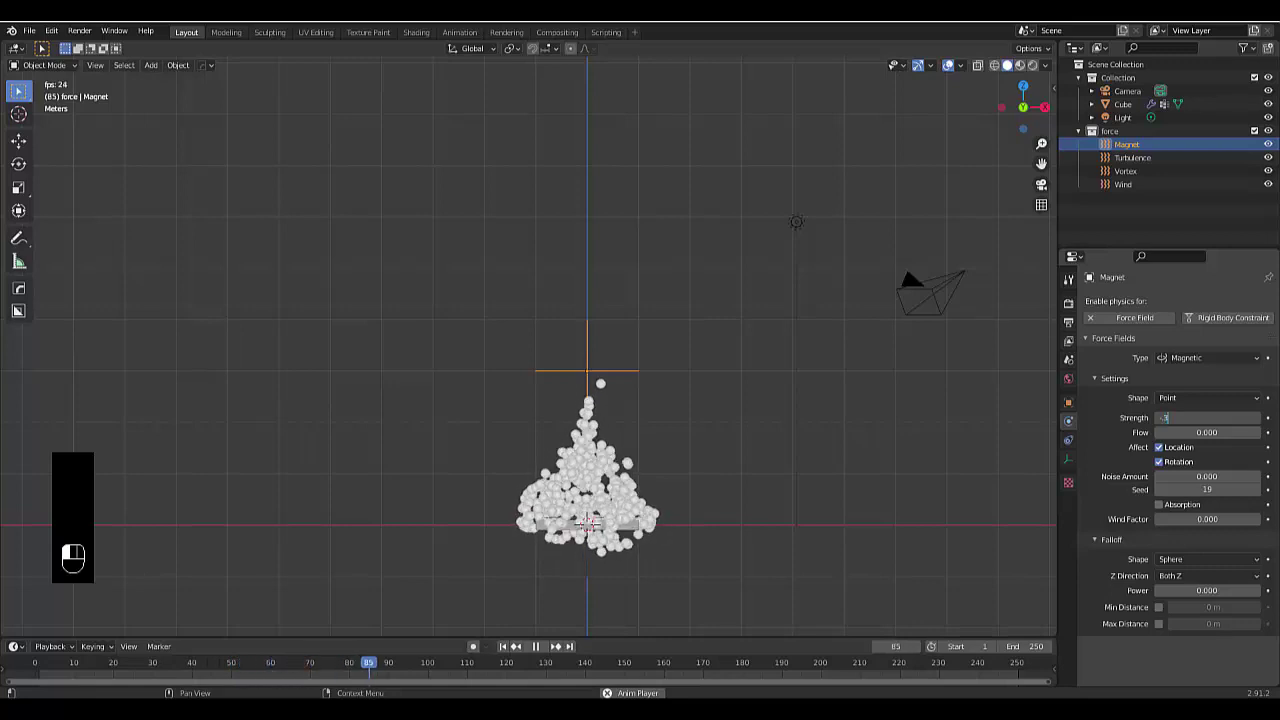
pyautogui.press('Escape')
pyautogui.click(504, 646)
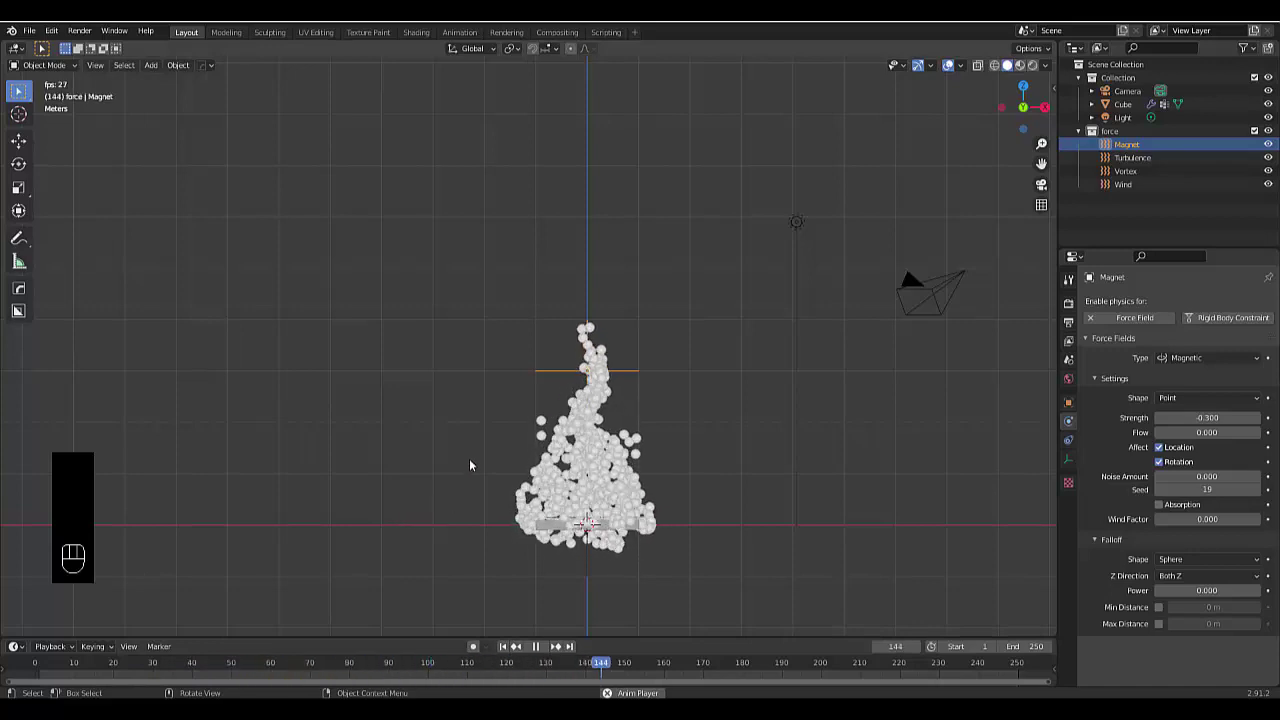
pyautogui.press('space')
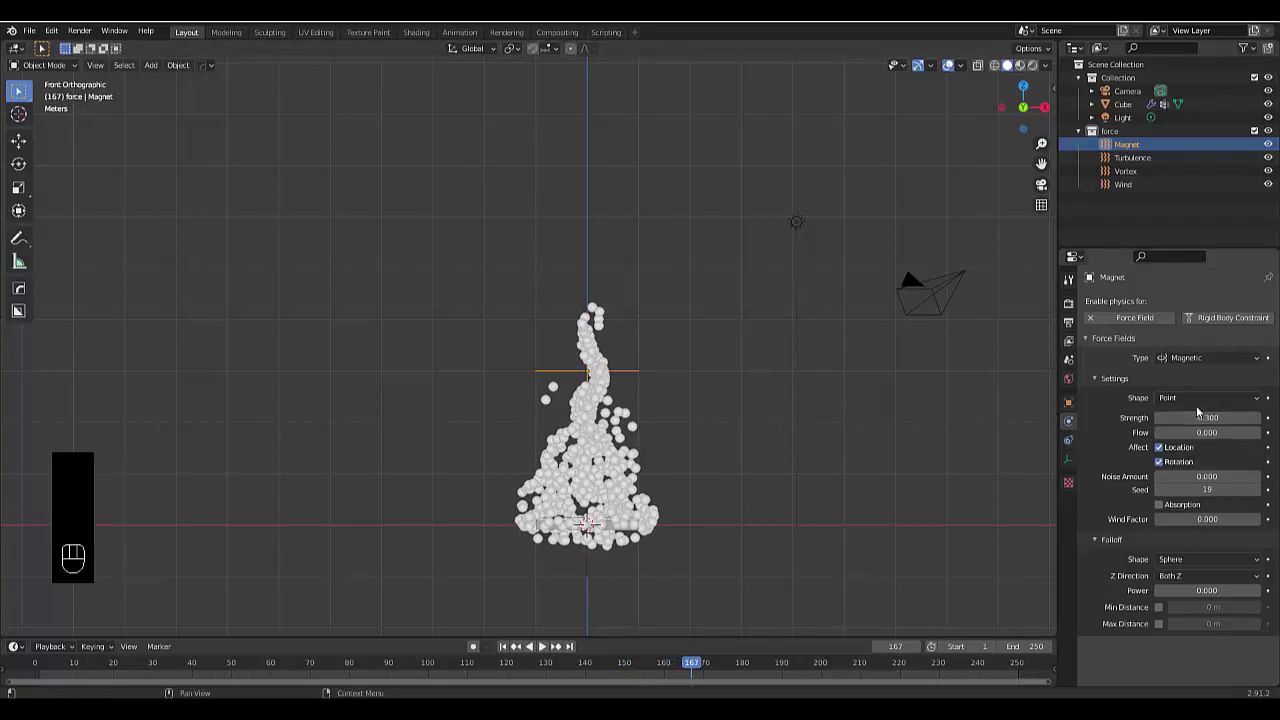
# Step: Delete the Magnet, add a general Force field, and preview it from frame 1
pyautogui.press('x')
pyautogui.click(690, 264)
pyautogui.hotkey('shift', 'a')
pyautogui.moveTo(592, 490)
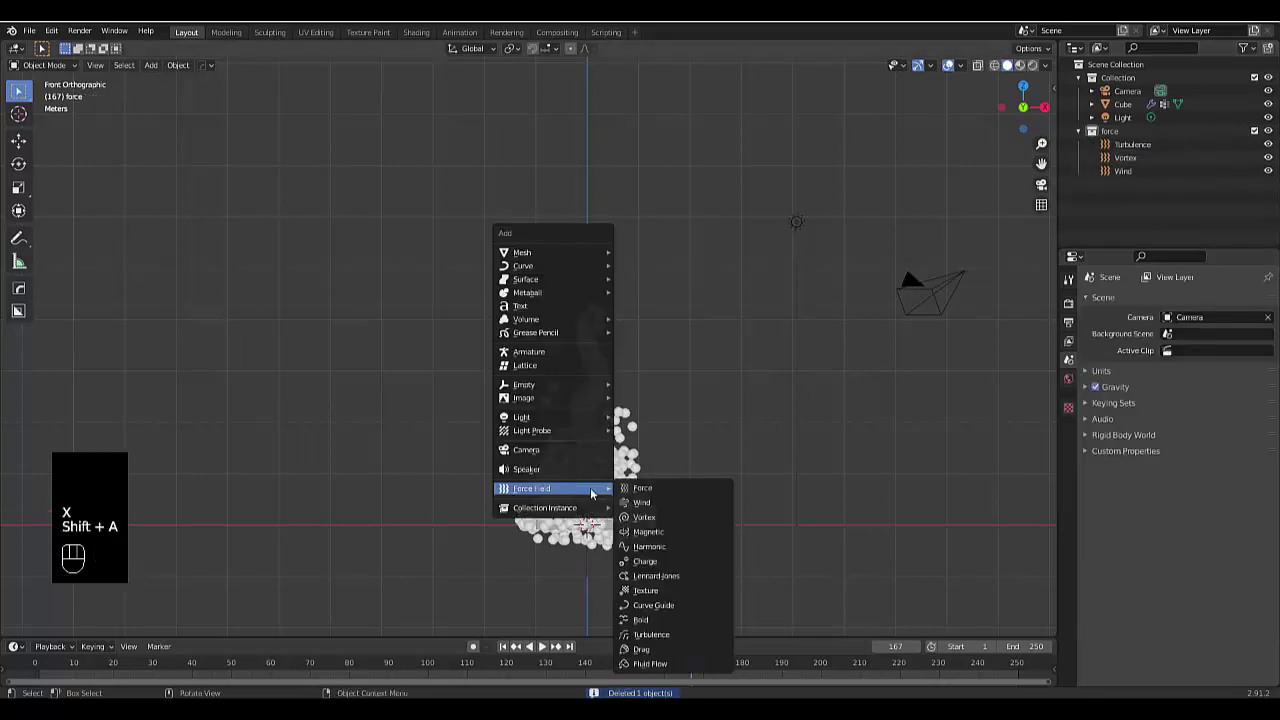
pyautogui.click(671, 491)
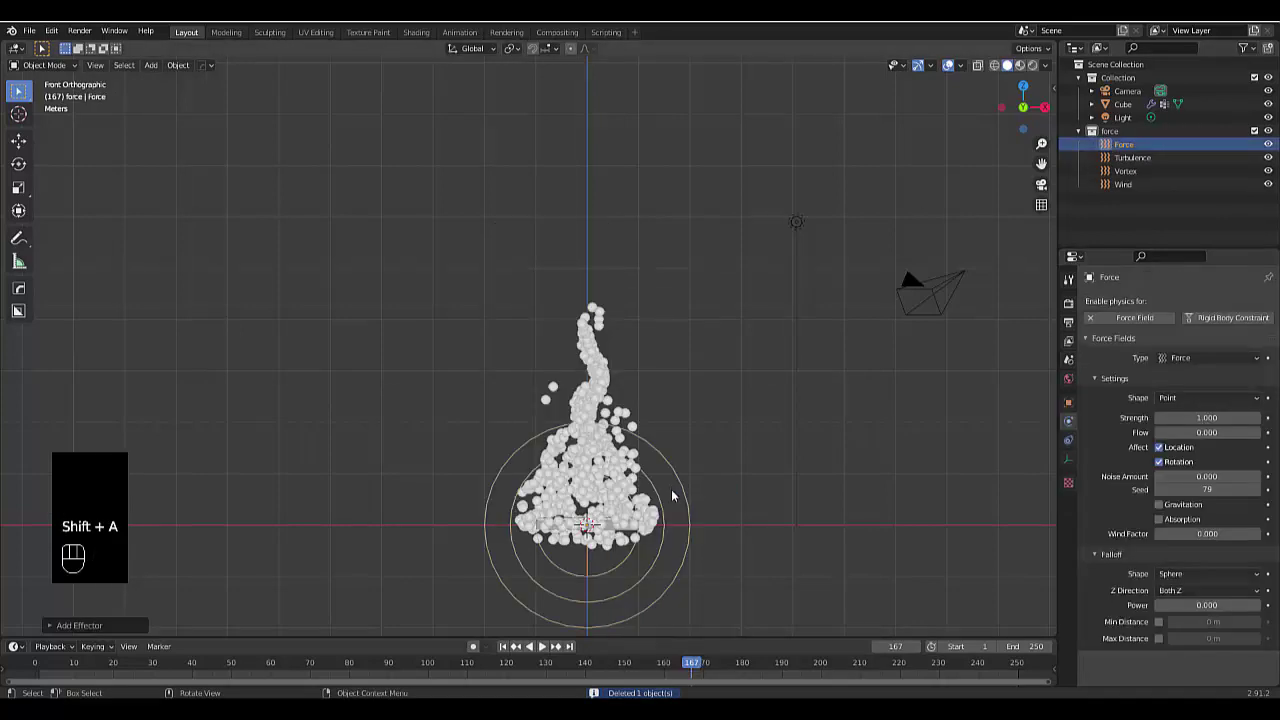
pyautogui.click(502, 647)
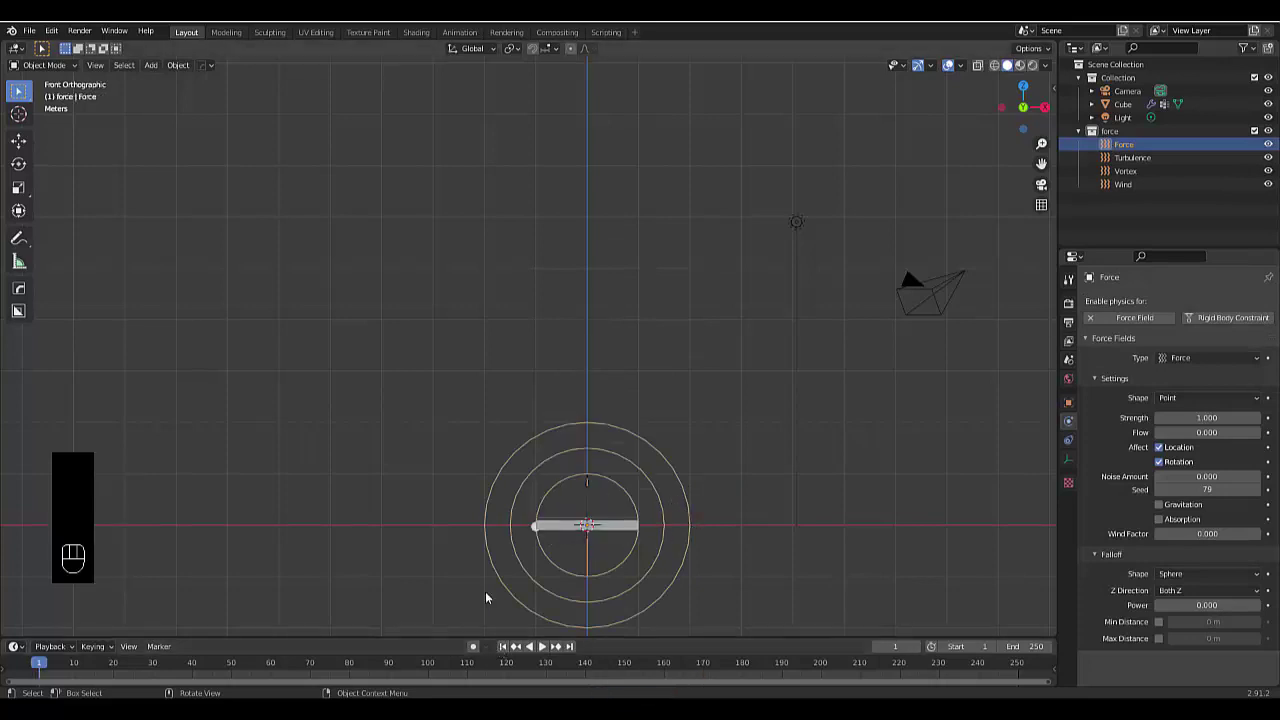
pyautogui.press('space')
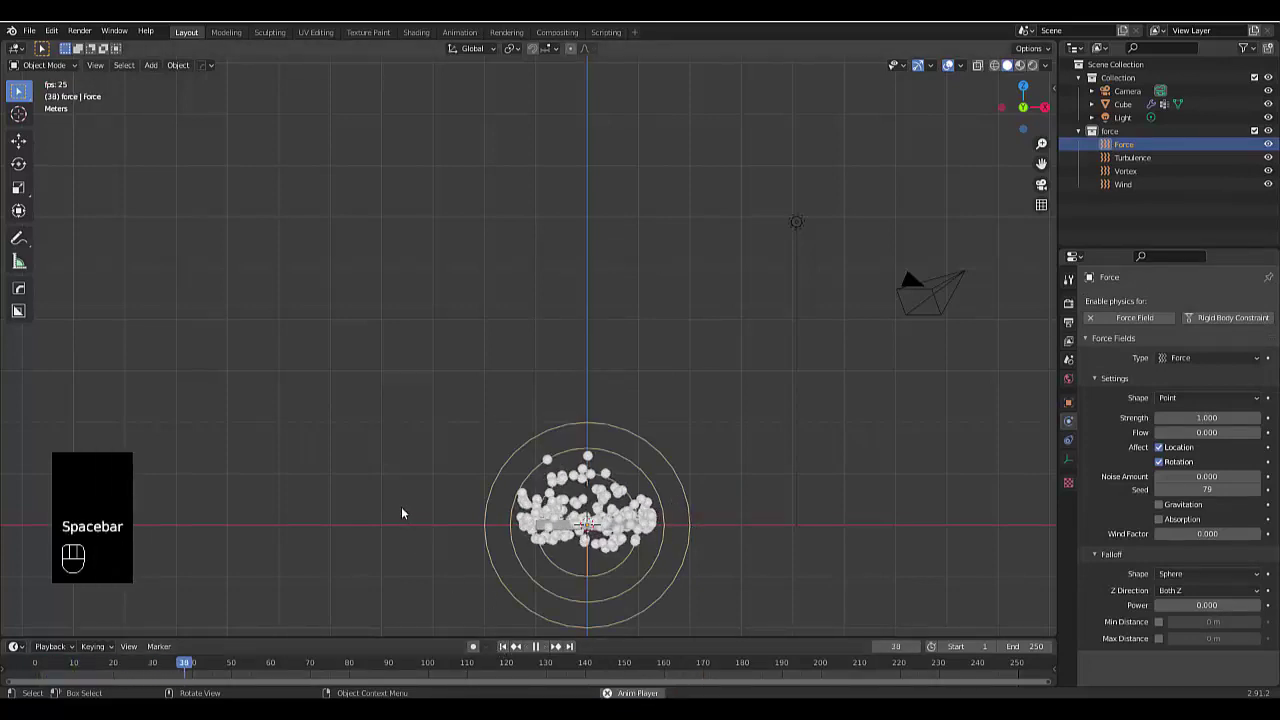
pyautogui.press('space')
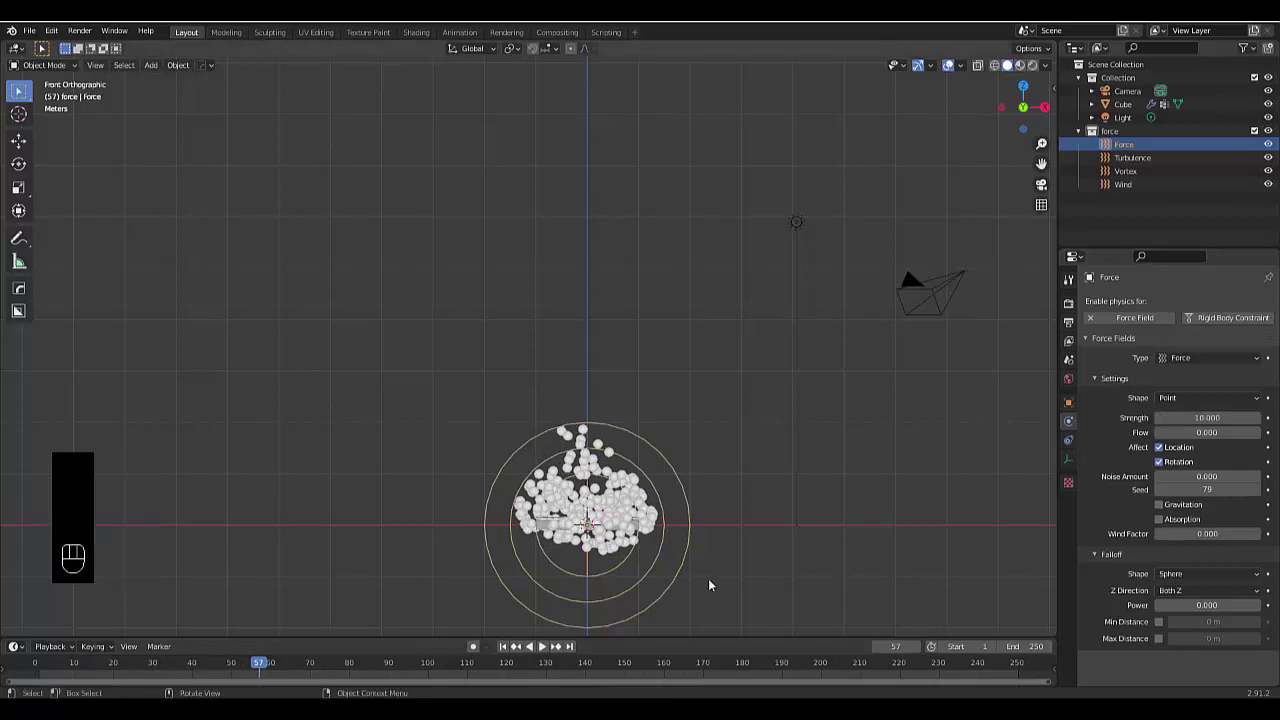
# Step: Replay with the Force at Strength 2 and Wind Factor 0.5, orbiting around the column
pyautogui.click(502, 647)
pyautogui.press('space')
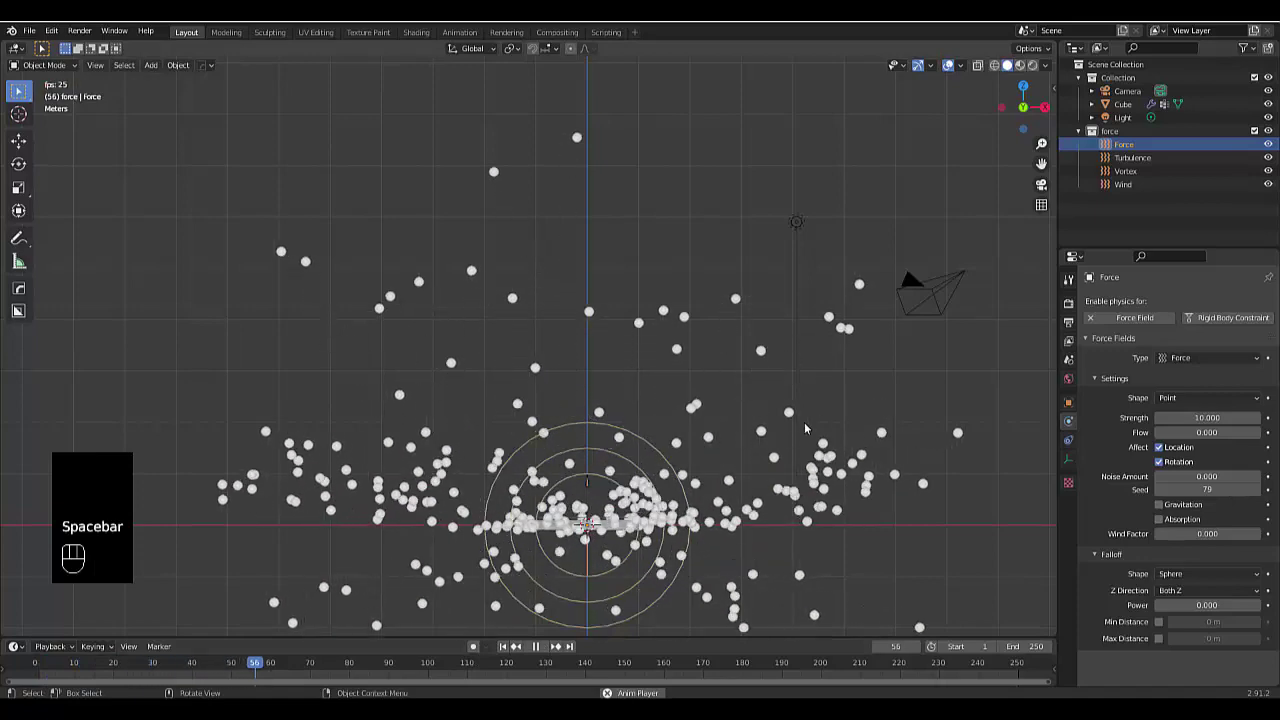
pyautogui.press('space')
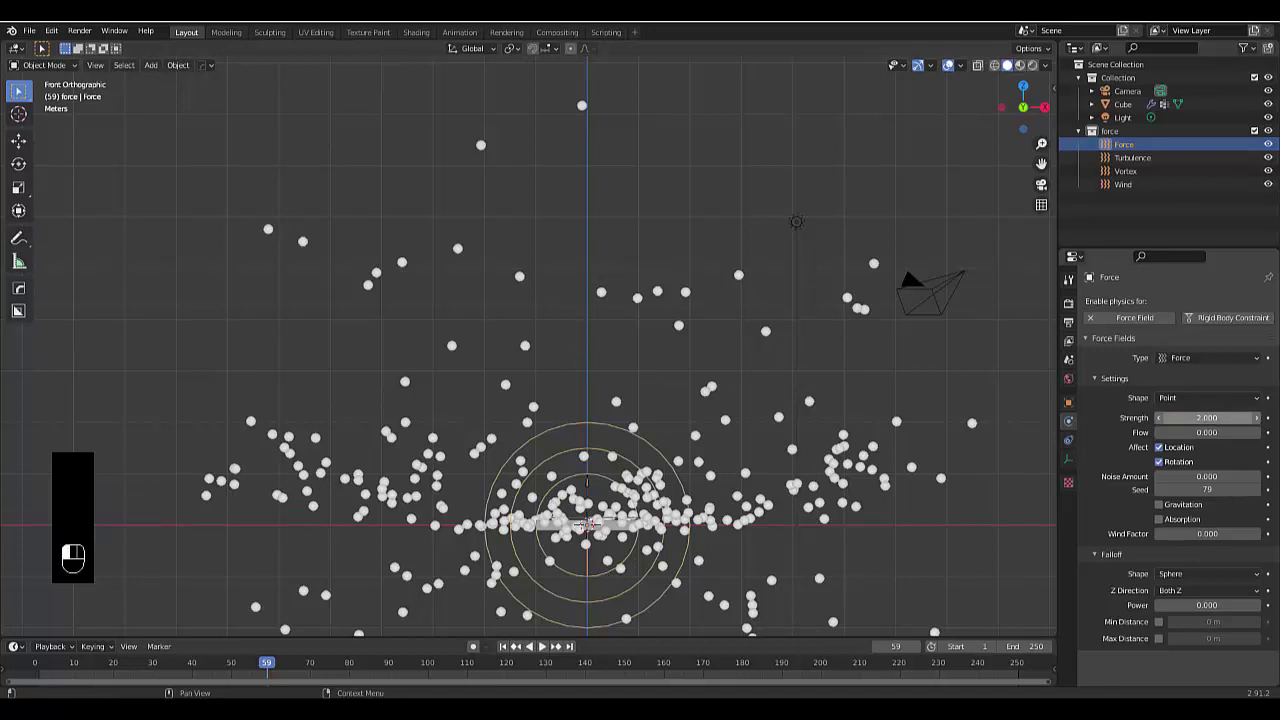
pyautogui.click(502, 647)
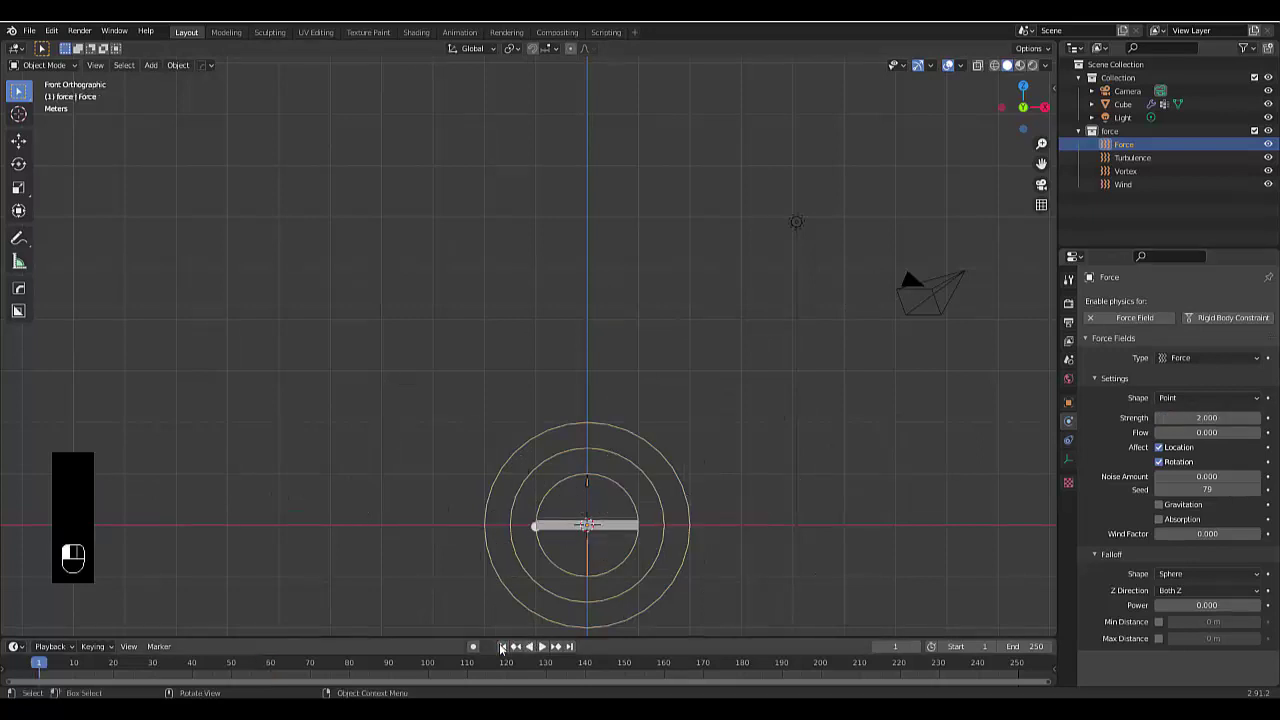
pyautogui.press('space')
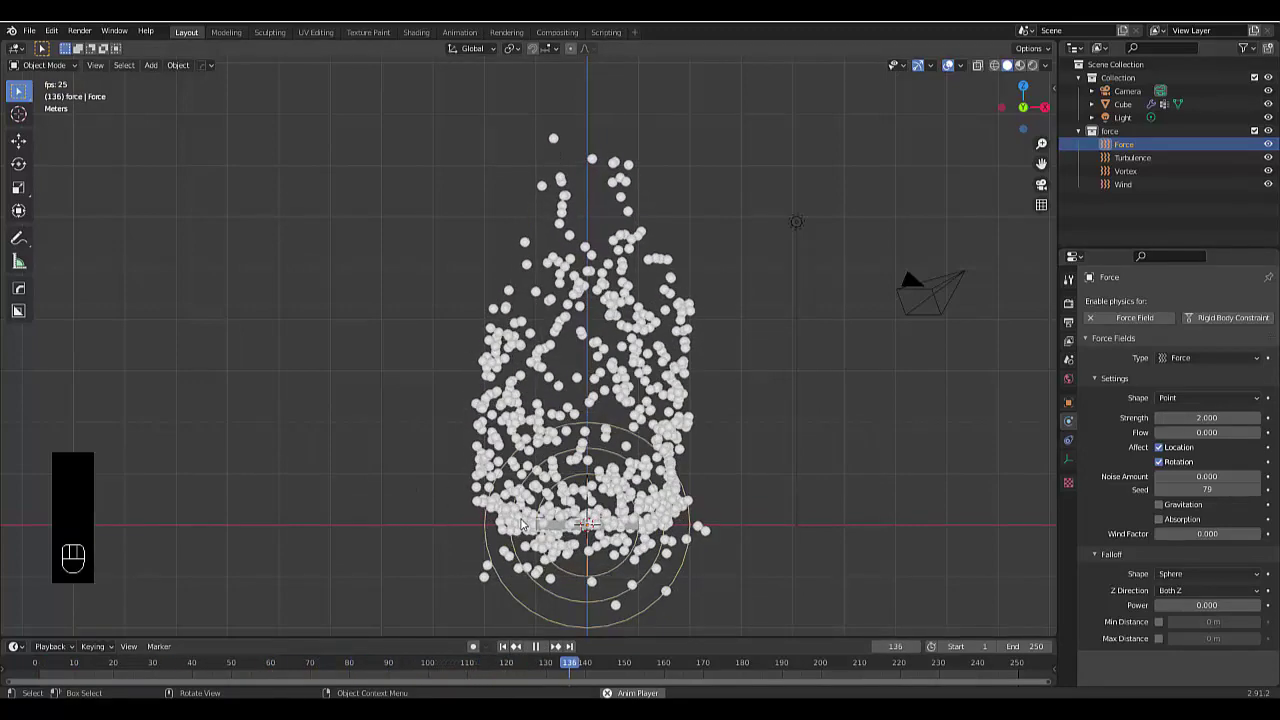
pyautogui.moveTo(520, 525); pyautogui.dragTo(578, 377, button='middle')
# Step: Duplicate the Force field and move the copy 6 m up along Z
pyautogui.press('space')
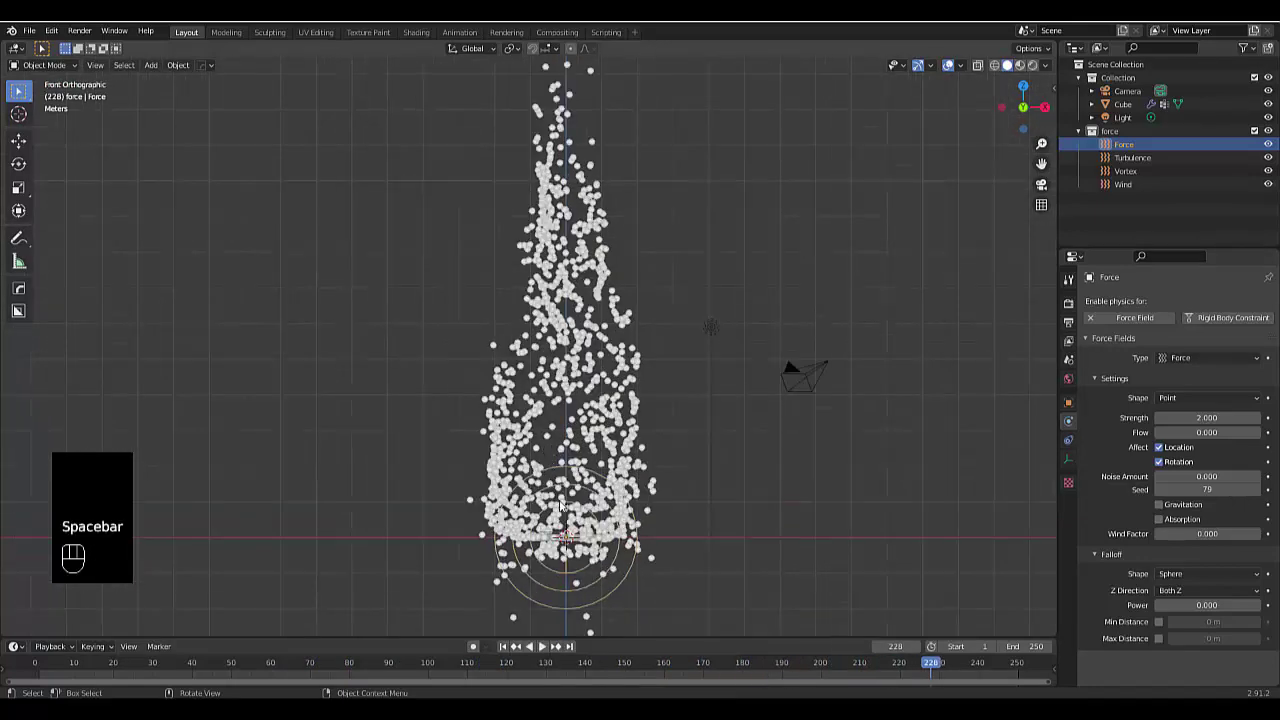
pyautogui.hotkey('shift', 'd')
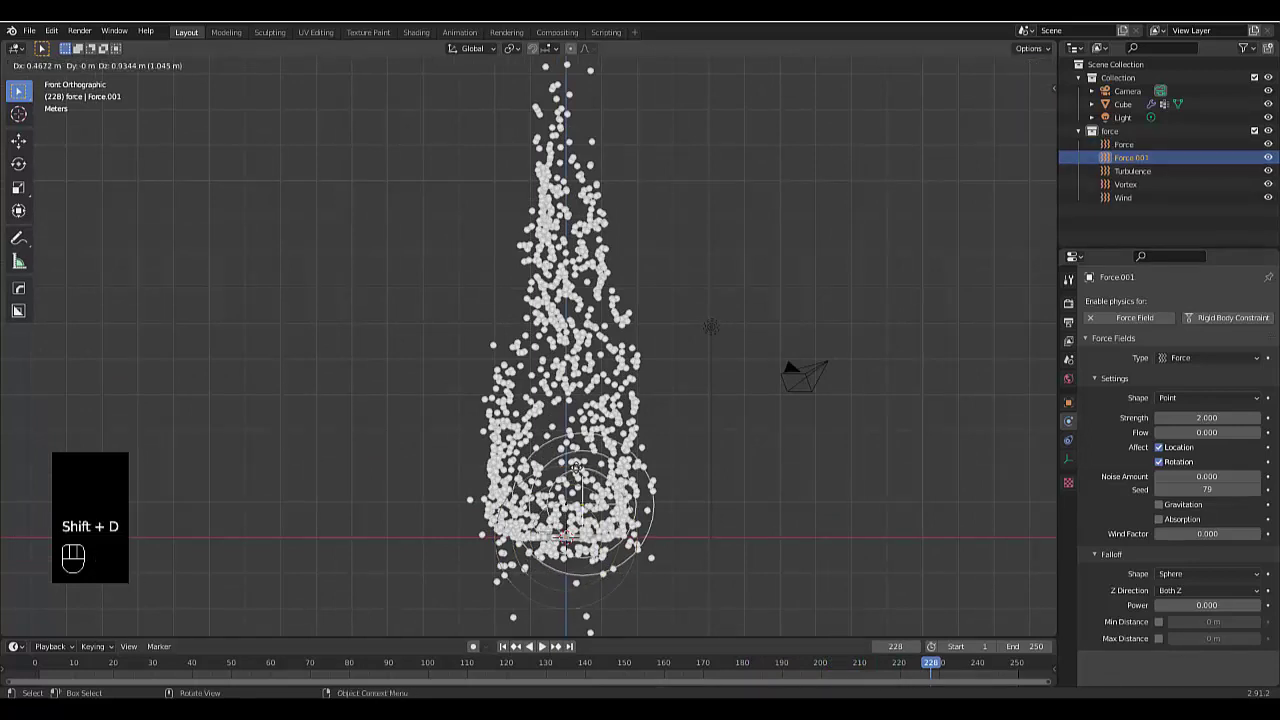
pyautogui.write('z')
pyautogui.write('6')
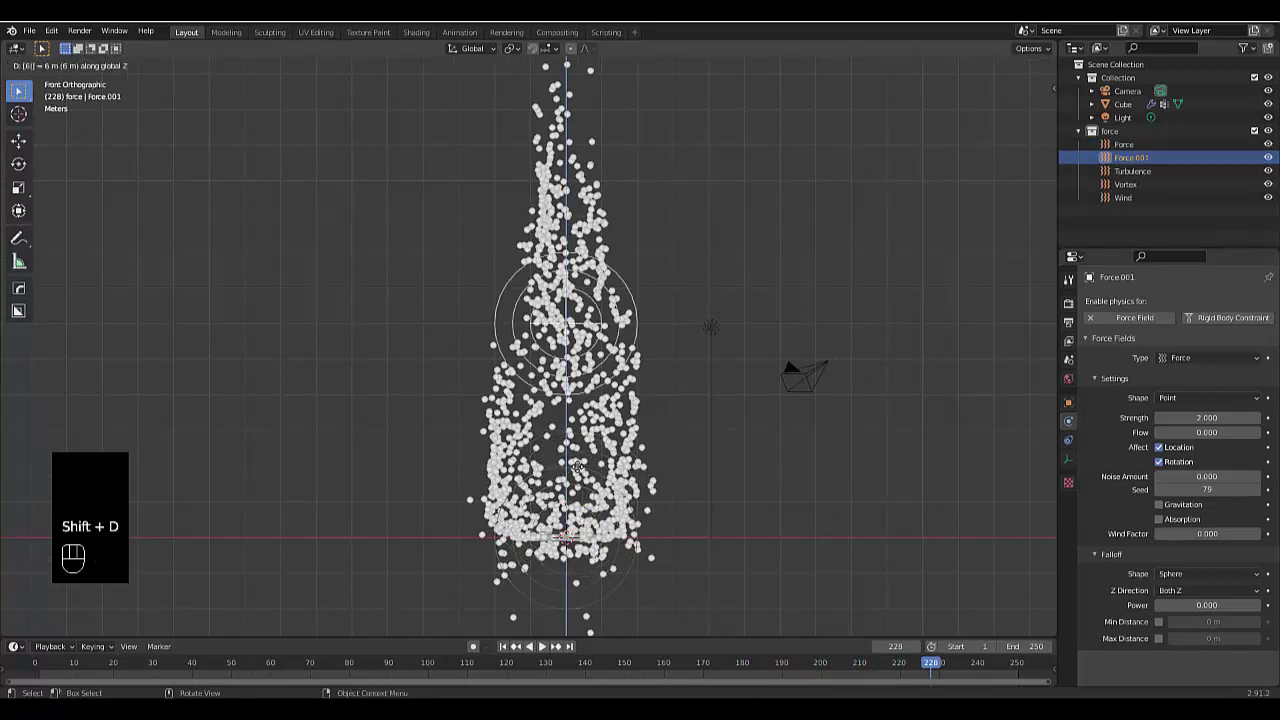
pyautogui.press('Return')
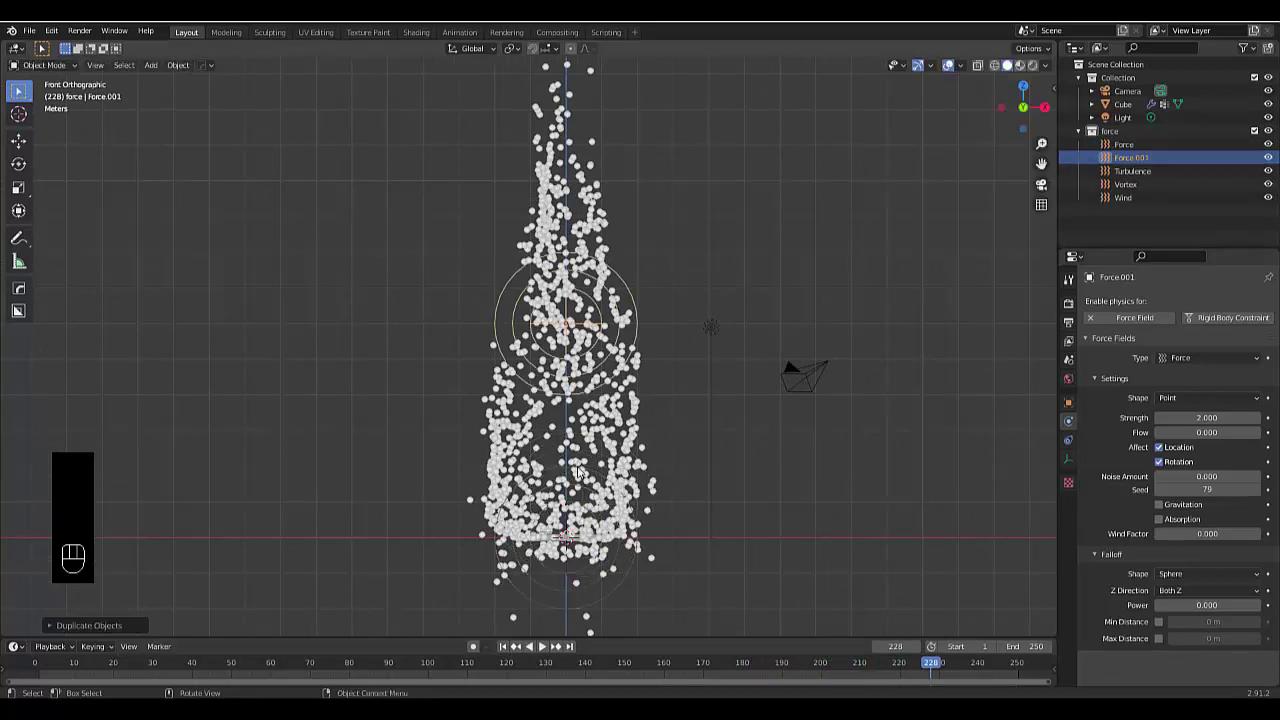
# Step: Replay the particle simulation from frame 1, zooming while watching, and stop at frame 73
pyautogui.click(504, 647)
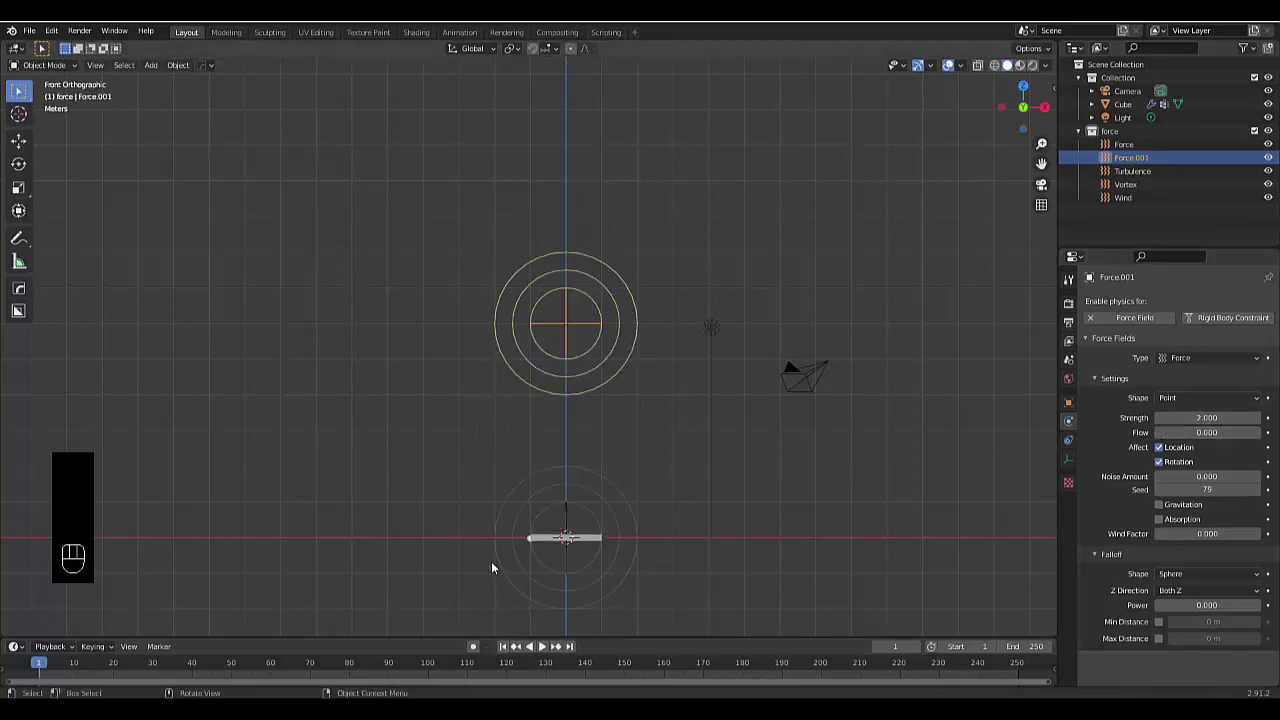
pyautogui.press('space')
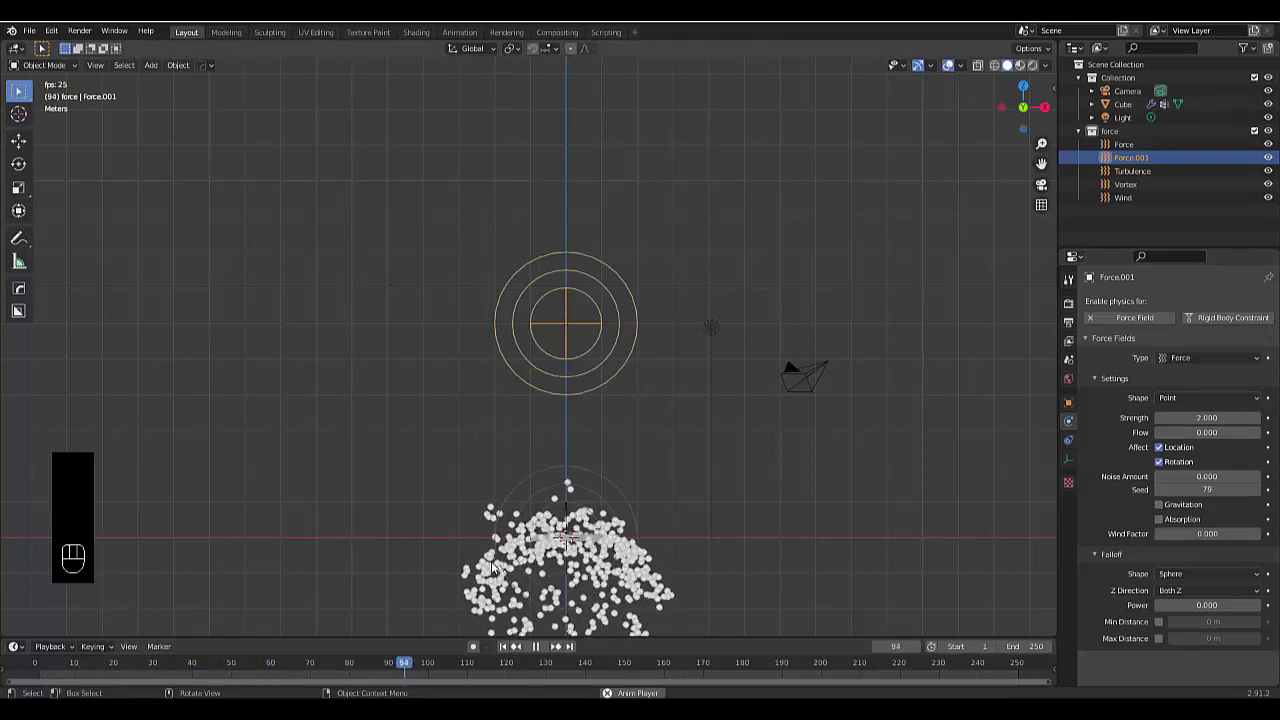
pyautogui.scroll(-6, 492, 568)
pyautogui.scroll(4, 511, 600)
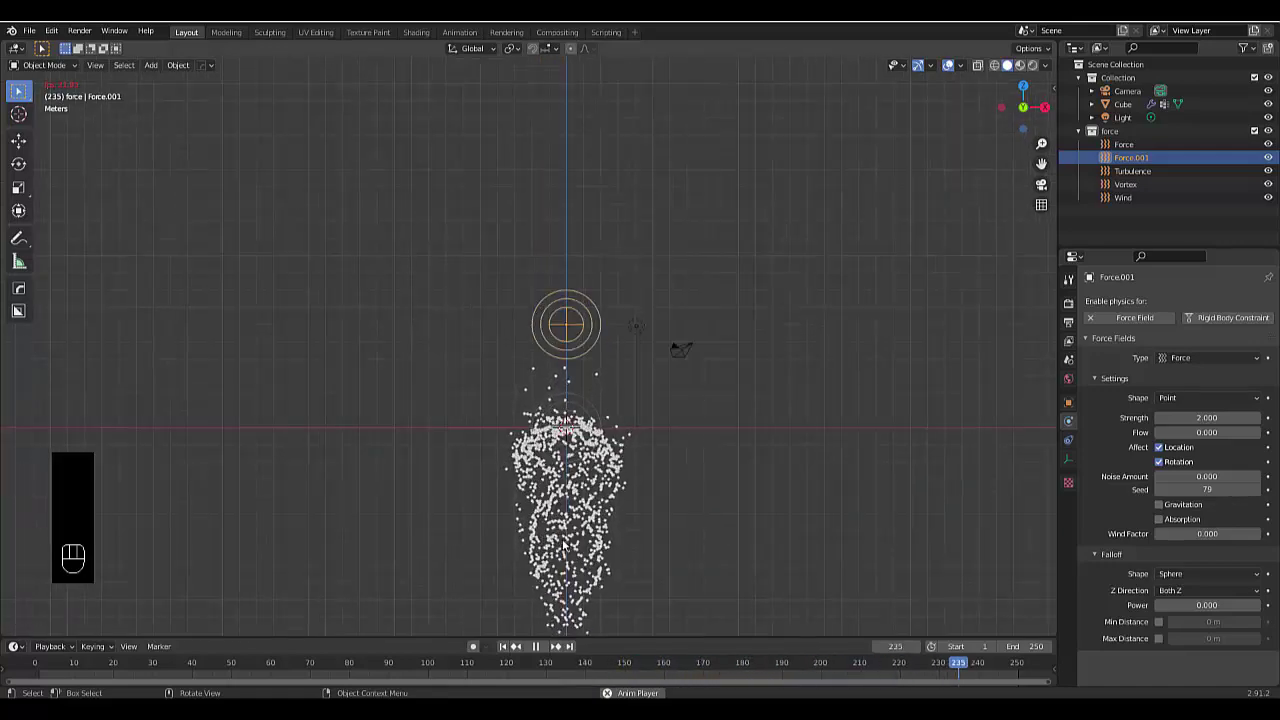
pyautogui.scroll(-3, 594, 631)
pyautogui.scroll(2, 594, 624)
pyautogui.scroll(5, 594, 621)
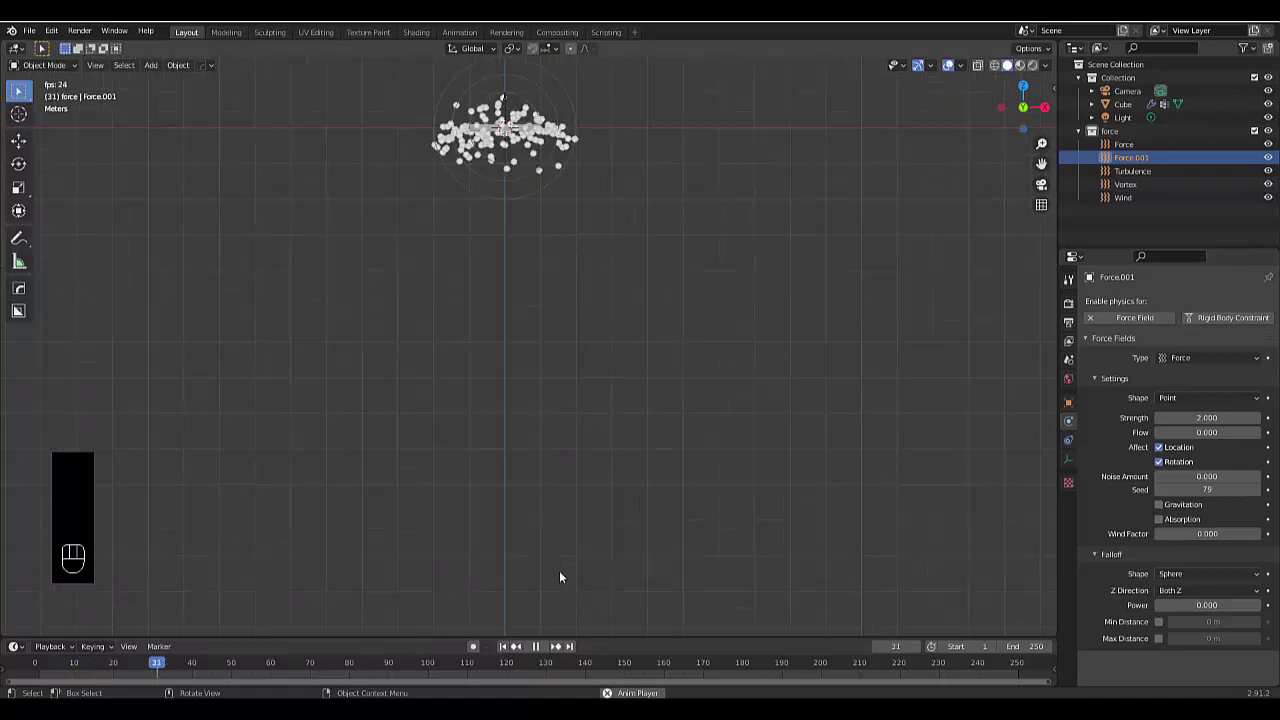
pyautogui.scroll(-3, 607, 610)
pyautogui.scroll(2, 458, 498)
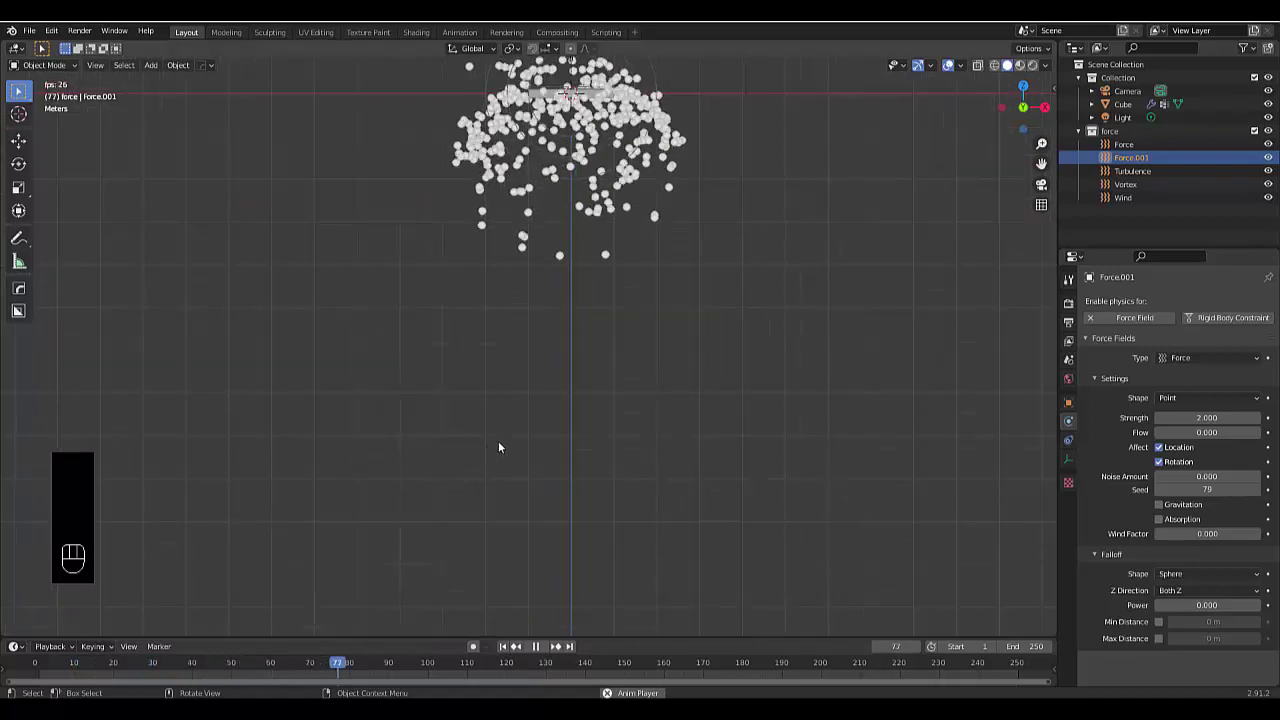
pyautogui.scroll(-2, 566, 432)
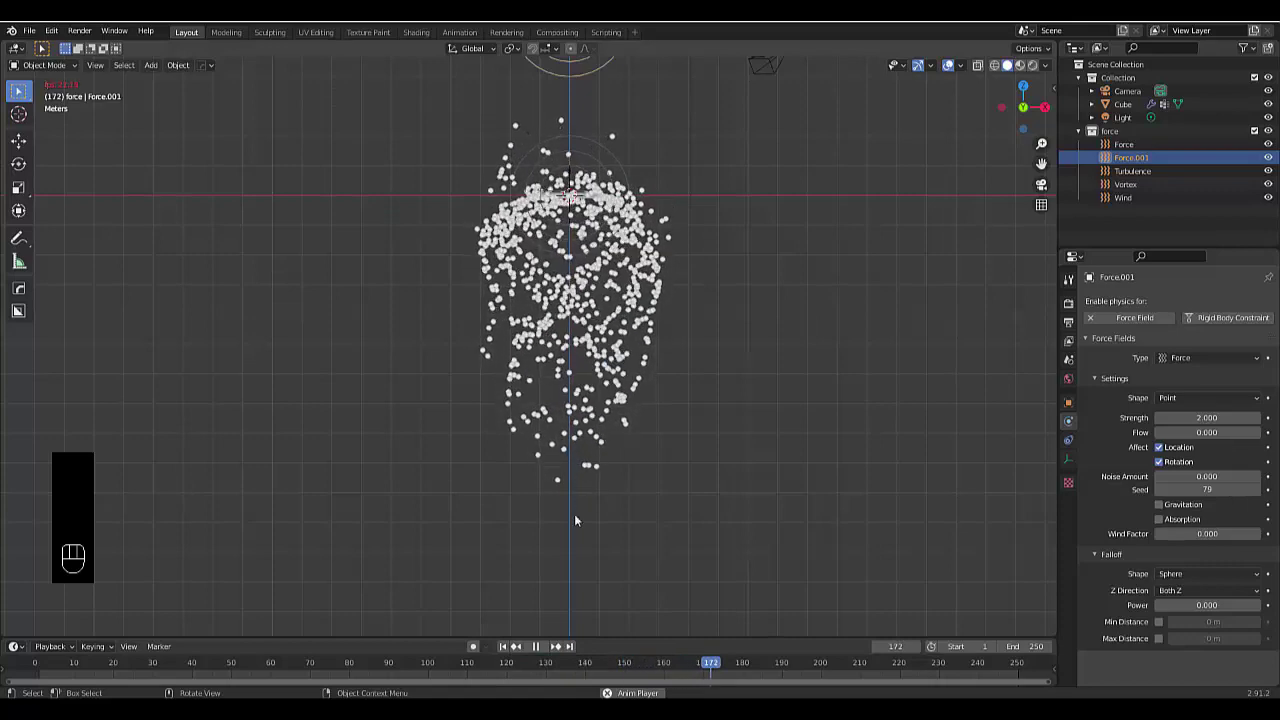
pyautogui.scroll(-3, 567, 418)
pyautogui.scroll(1, 567, 418)
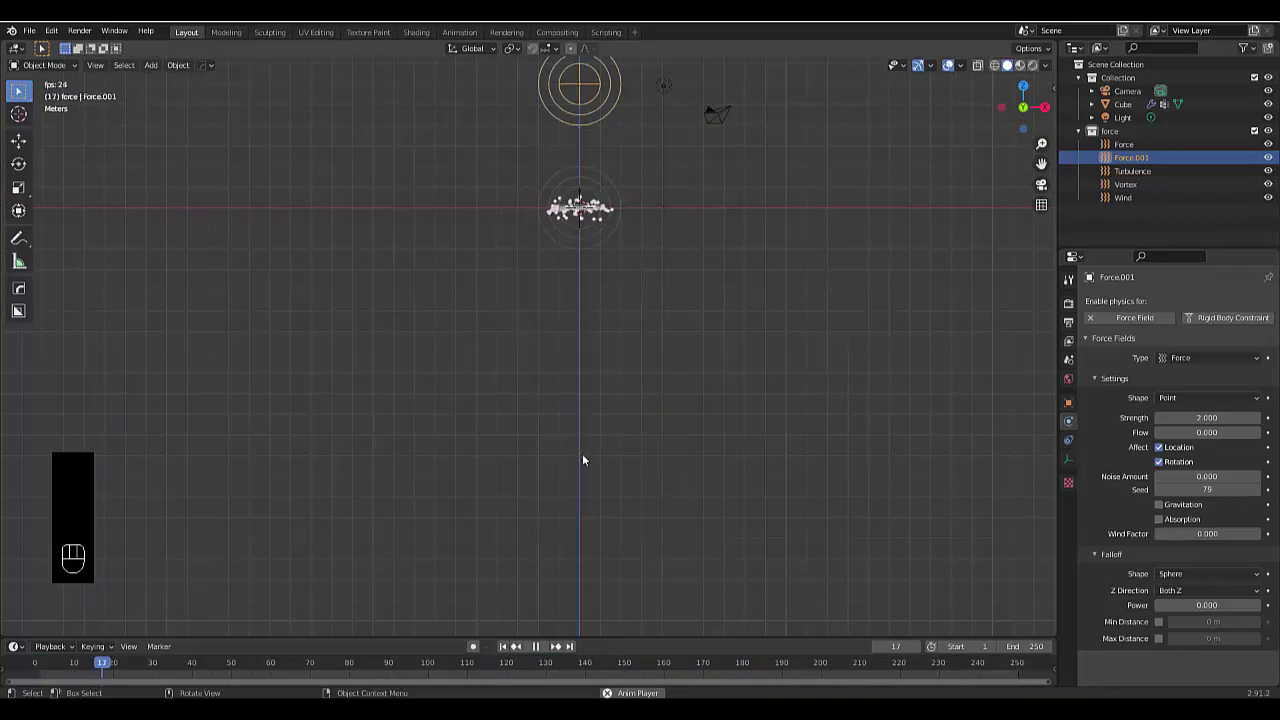
pyautogui.click(536, 646)
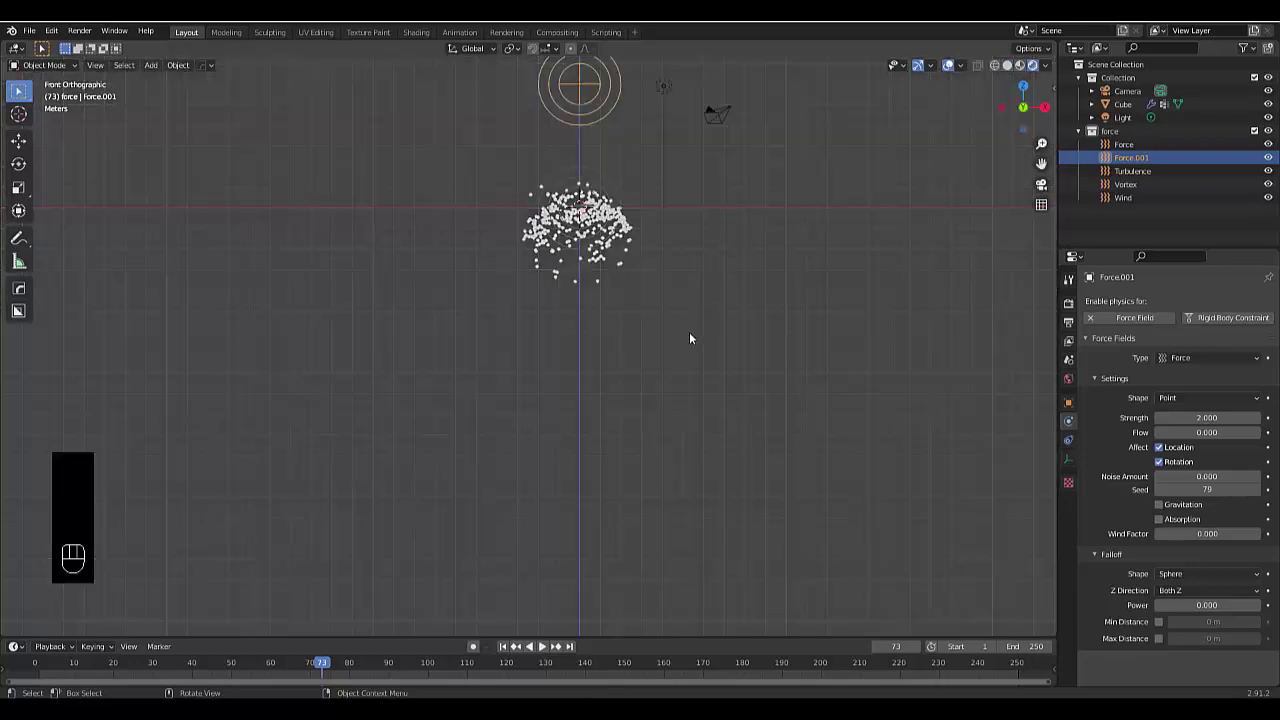
# Step: Make Collection the target and add an Ico Sphere mesh to it
pyautogui.keyDown('shift'); pyautogui.moveTo(691, 337); pyautogui.dragTo(574, 224, button='middle'); pyautogui.keyUp('shift')
pyautogui.hotkey('shift', 'a')
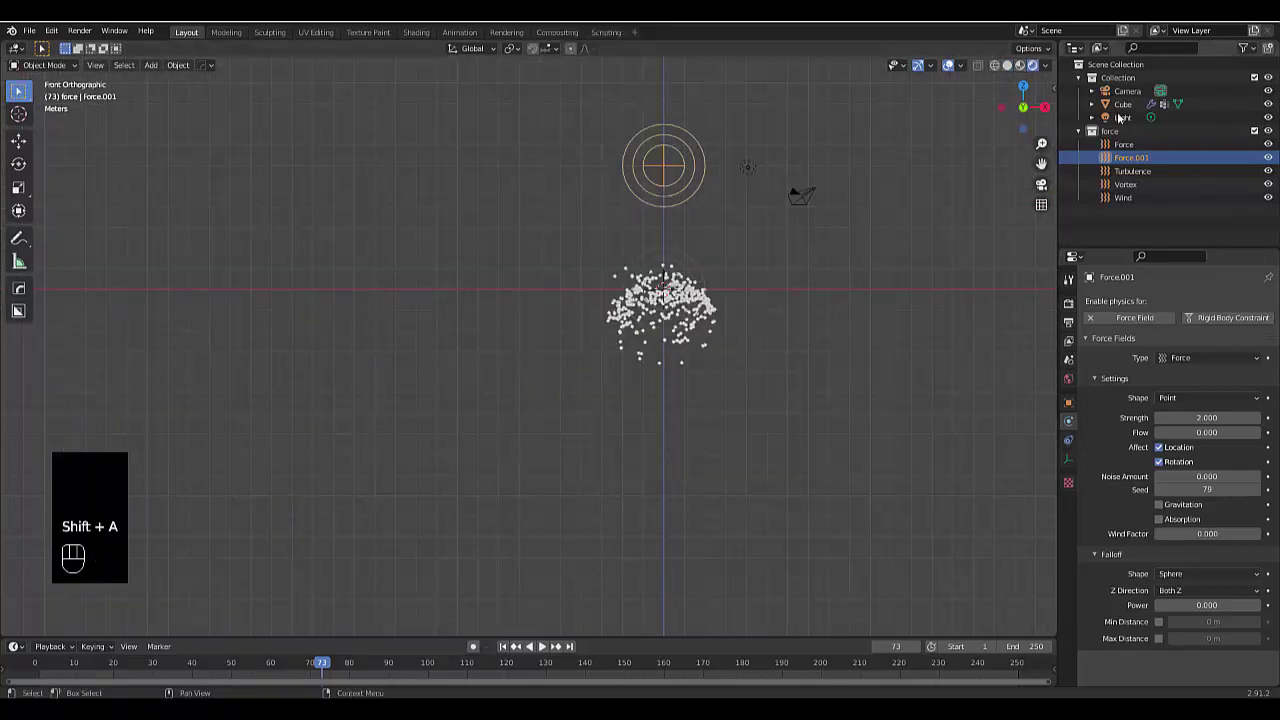
pyautogui.click(1118, 77)
pyautogui.hotkey('shift', 'a')
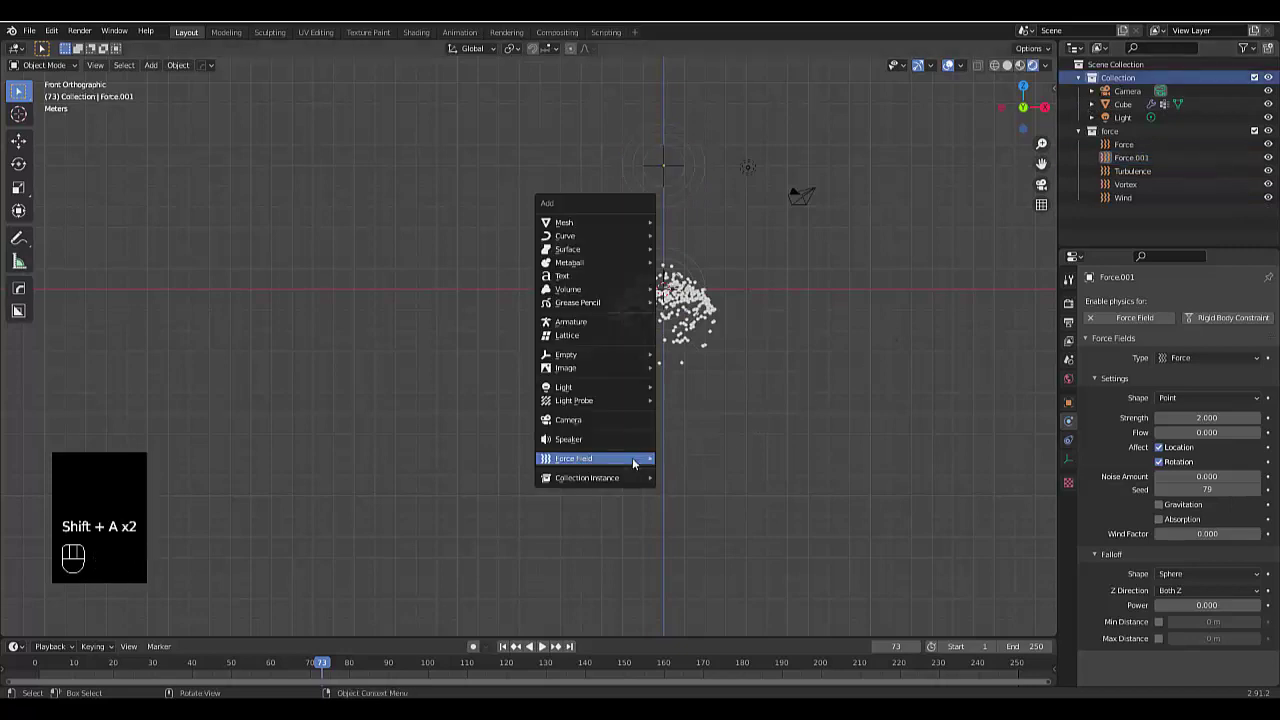
pyautogui.moveTo(586, 222)
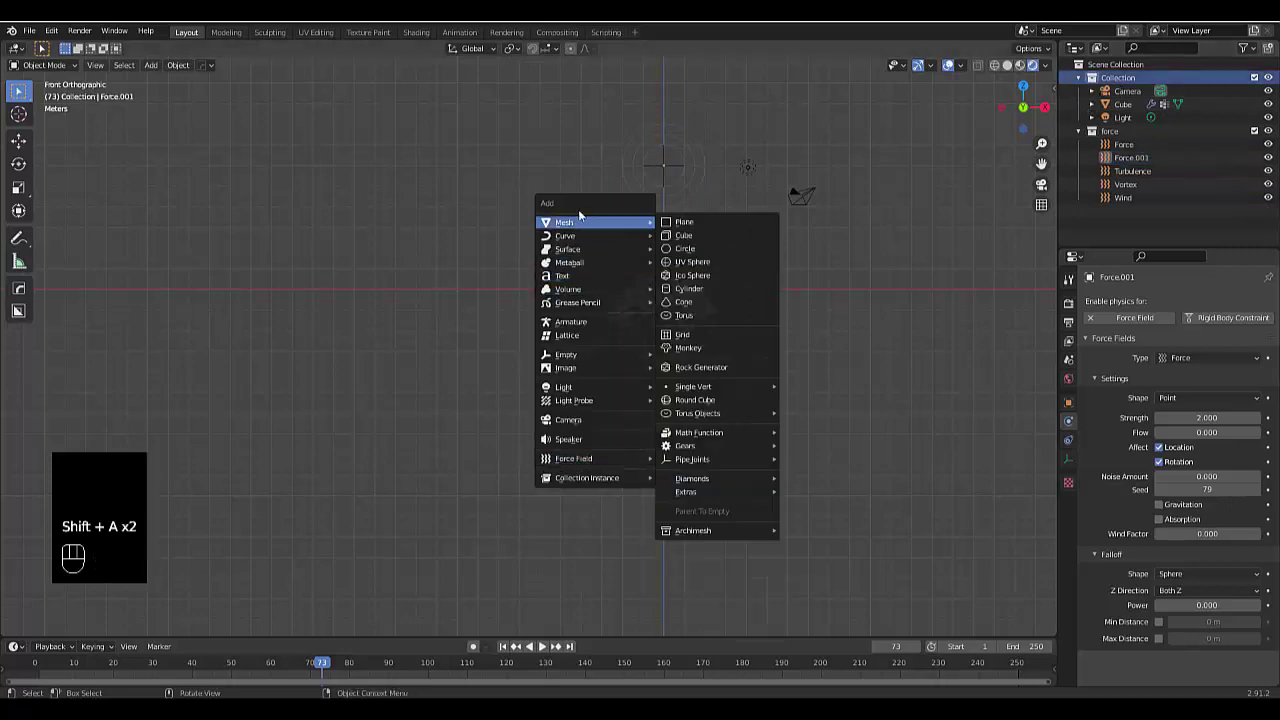
pyautogui.click(729, 275)
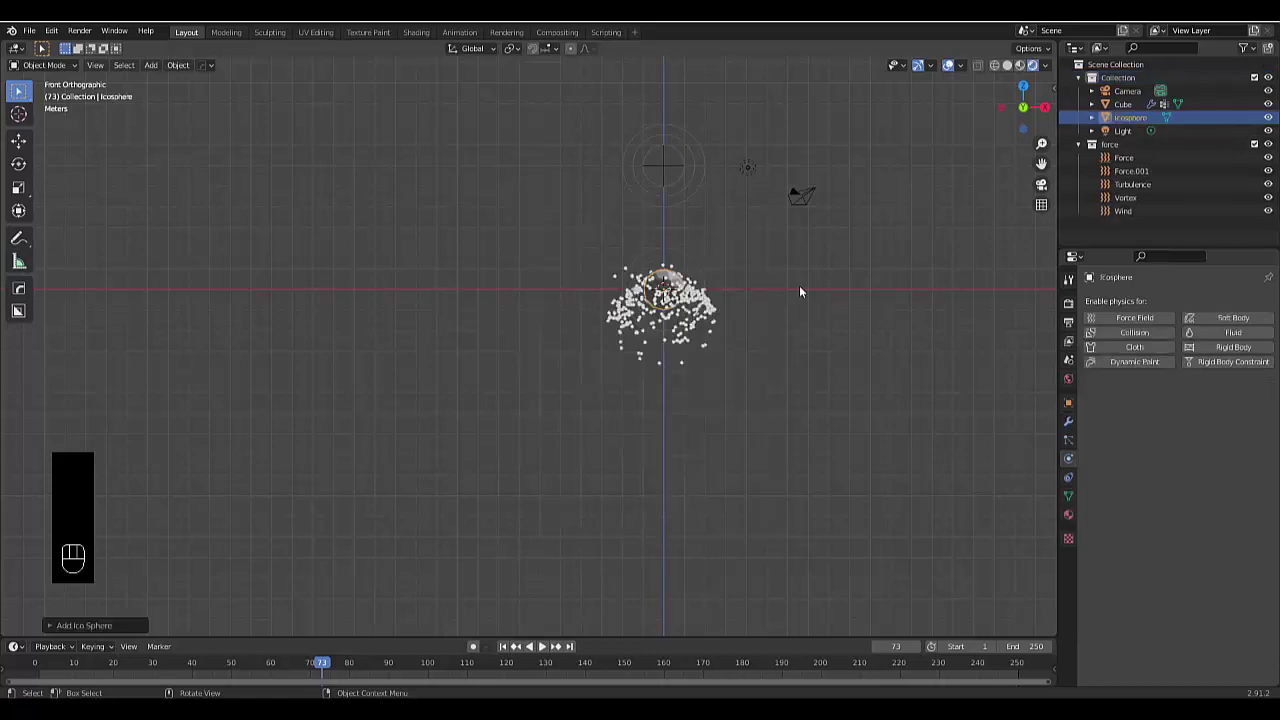
# Step: Move the icosphere left along X and shade it smooth
pyautogui.press('g')
pyautogui.press('x')
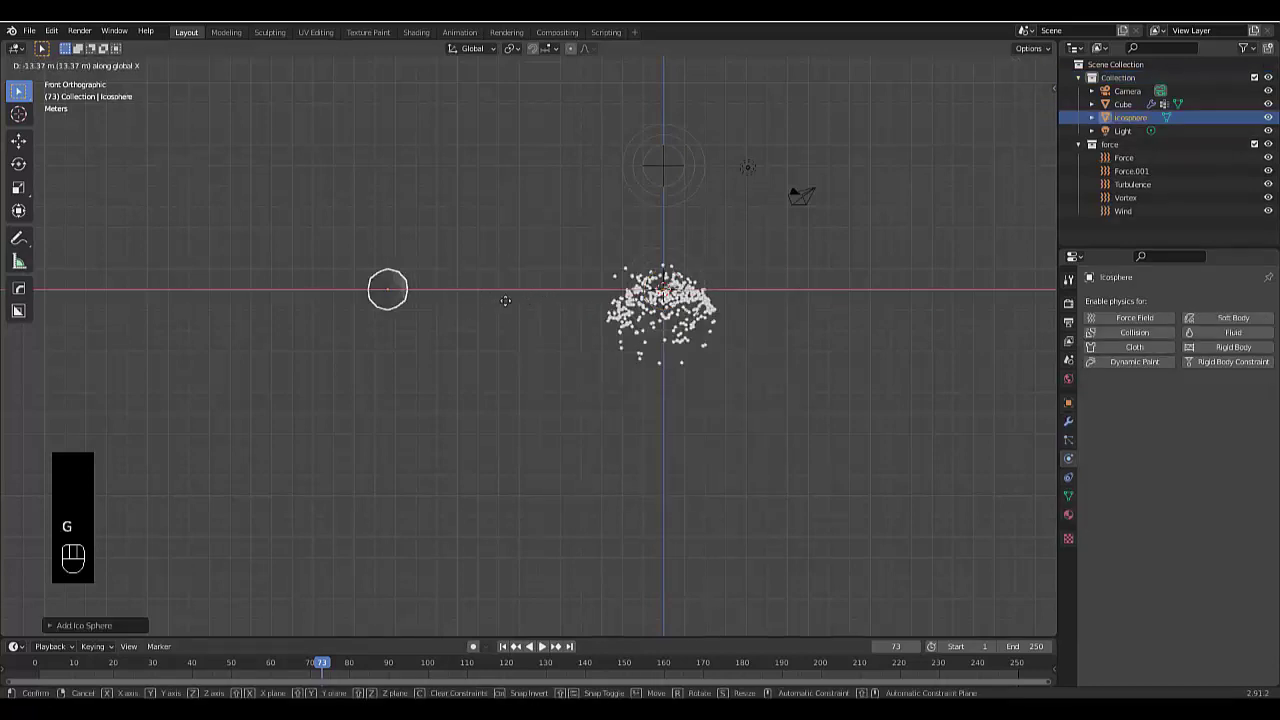
pyautogui.click(497, 300)
pyautogui.rightClick(363, 285)
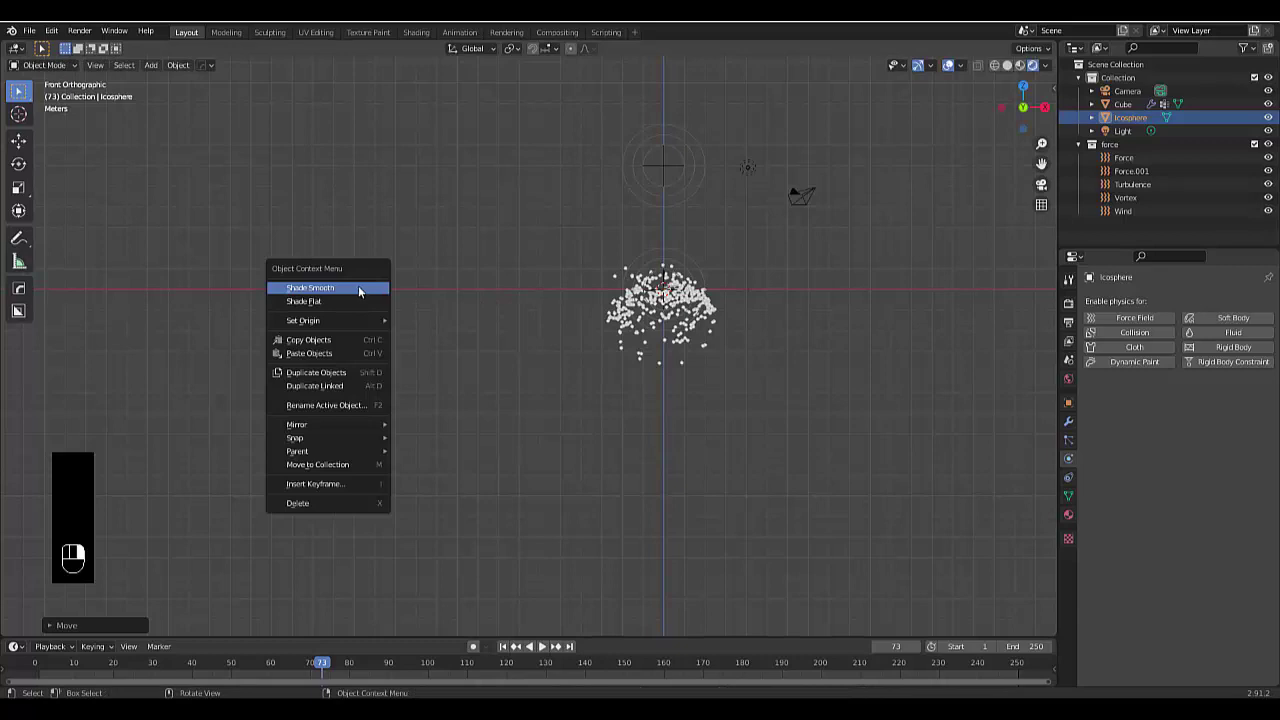
pyautogui.click(358, 287)
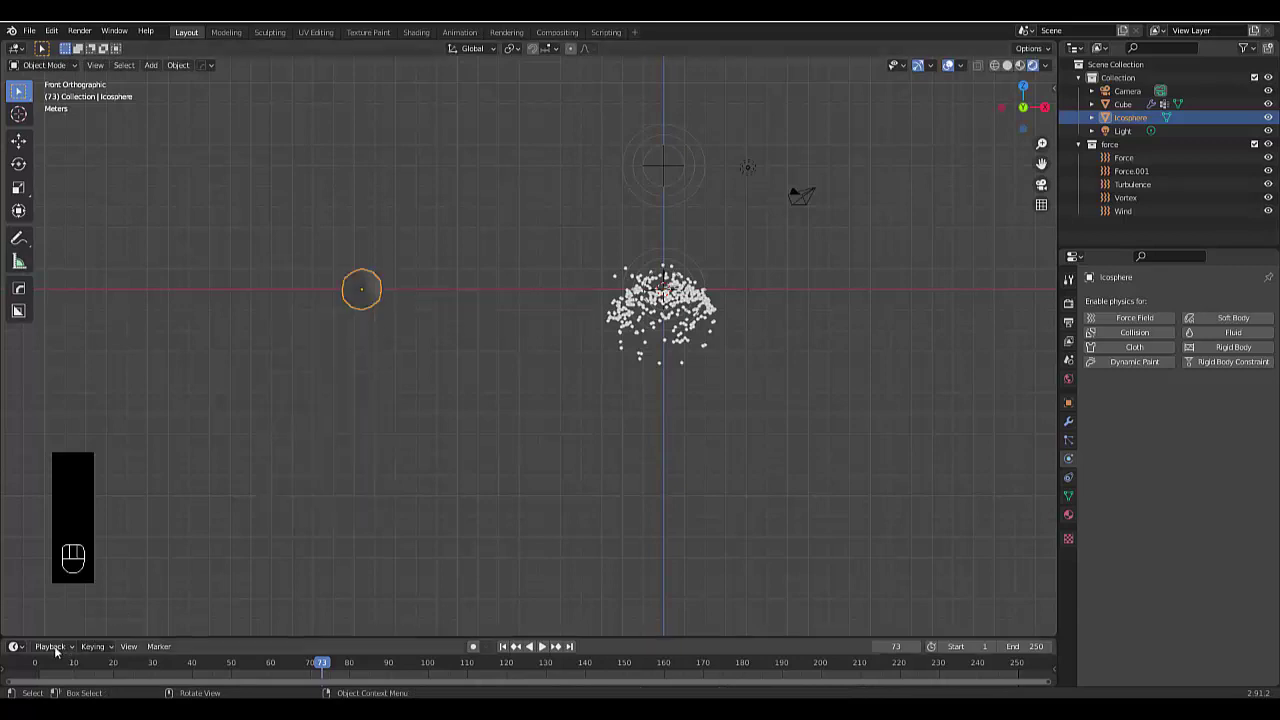
# Step: Turn the enlarged lower area into the Shader Editor and create a new icosphere material
pyautogui.moveTo(241, 637); pyautogui.dragTo(258, 433)
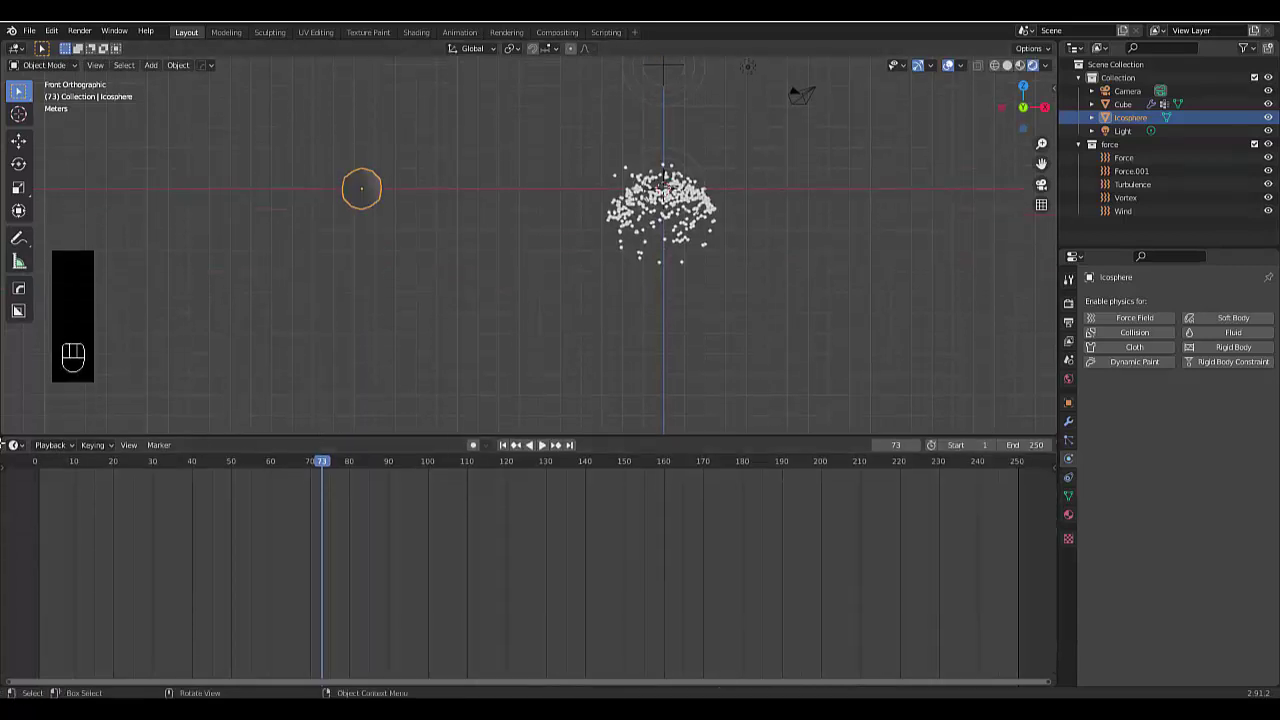
pyautogui.click(14, 445)
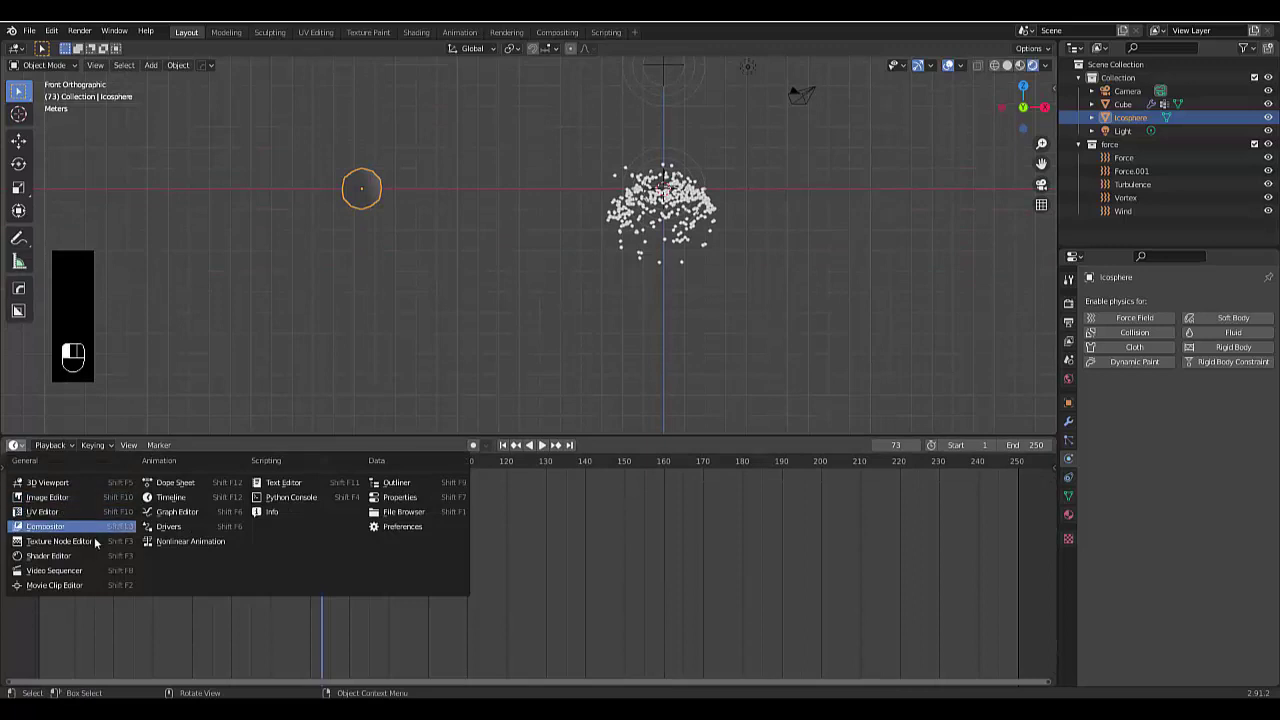
pyautogui.click(64, 557)
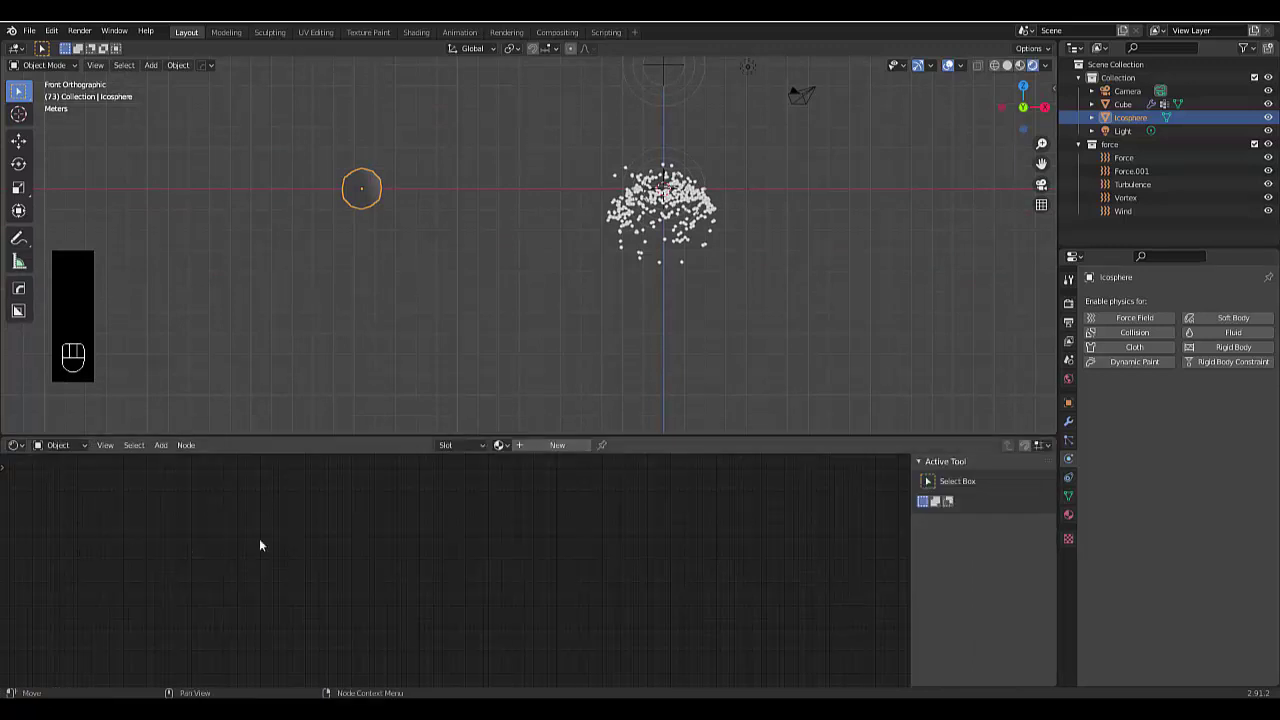
pyautogui.click(552, 445)
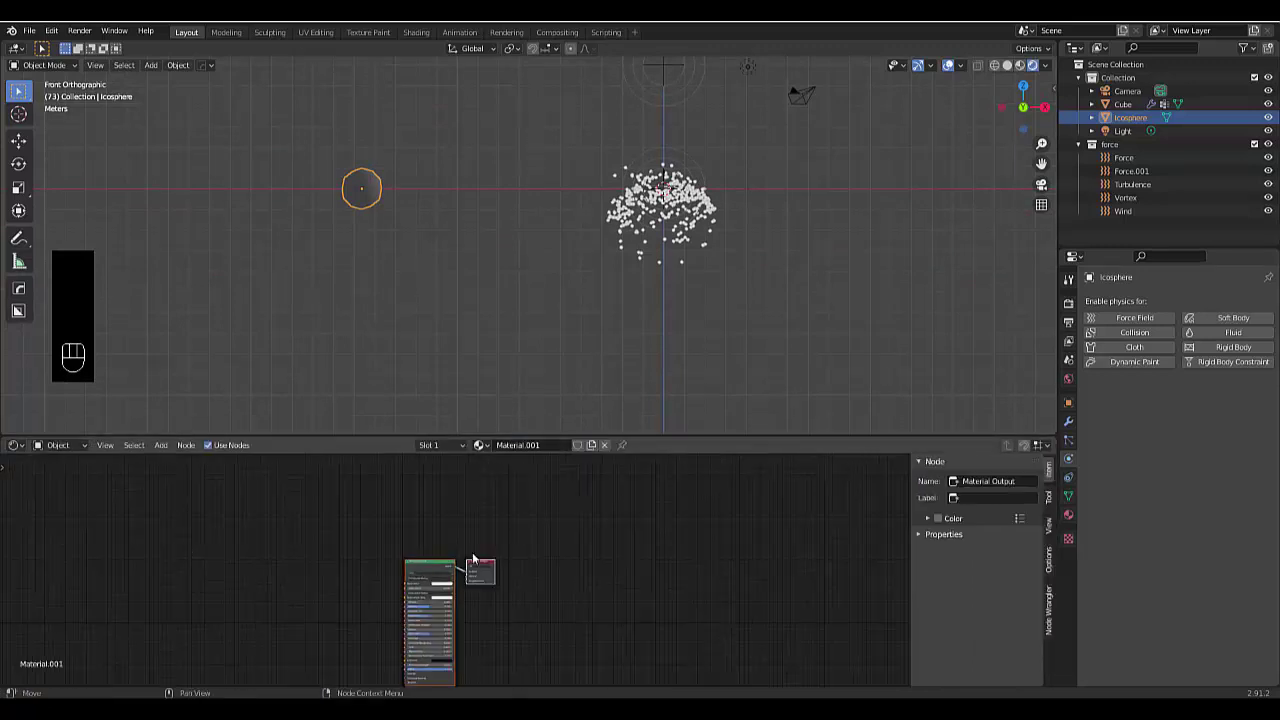
# Step: Add a ColorRamp node and connect its Color to the Principled BSDF Base Color
pyautogui.scroll(4, 362, 545)
pyautogui.hotkey('shift', 'a')
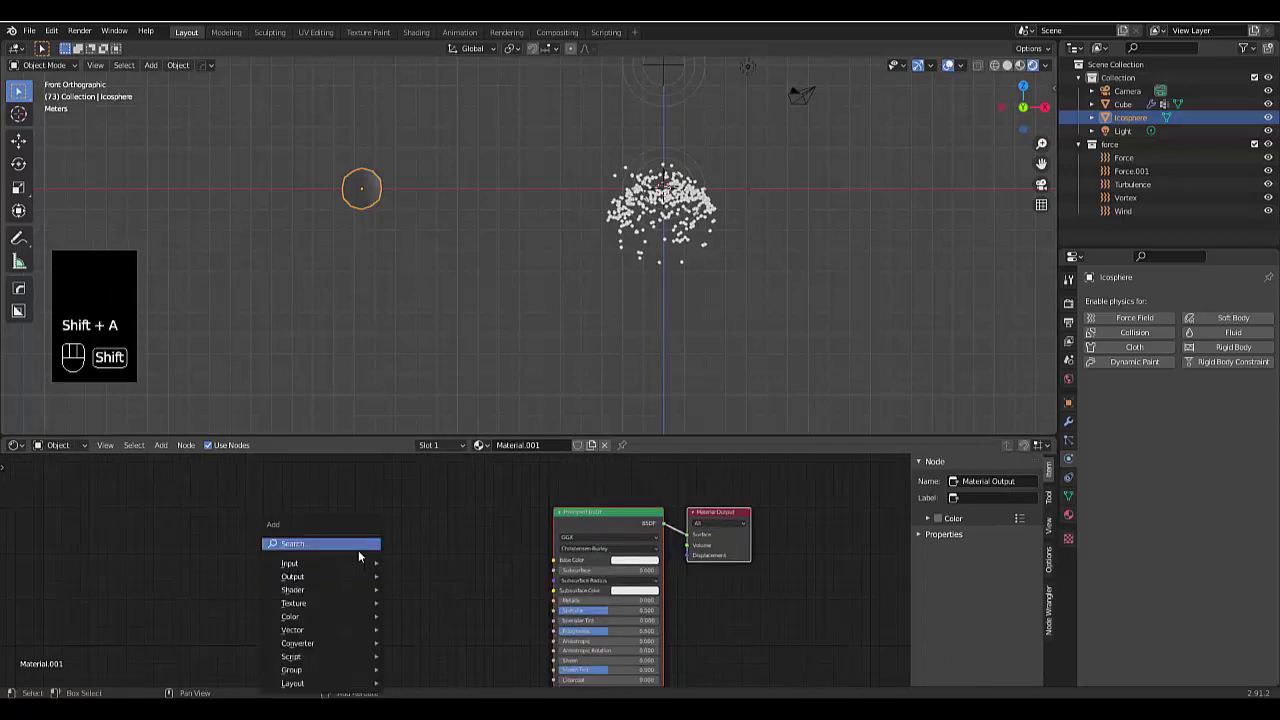
pyautogui.write('col')
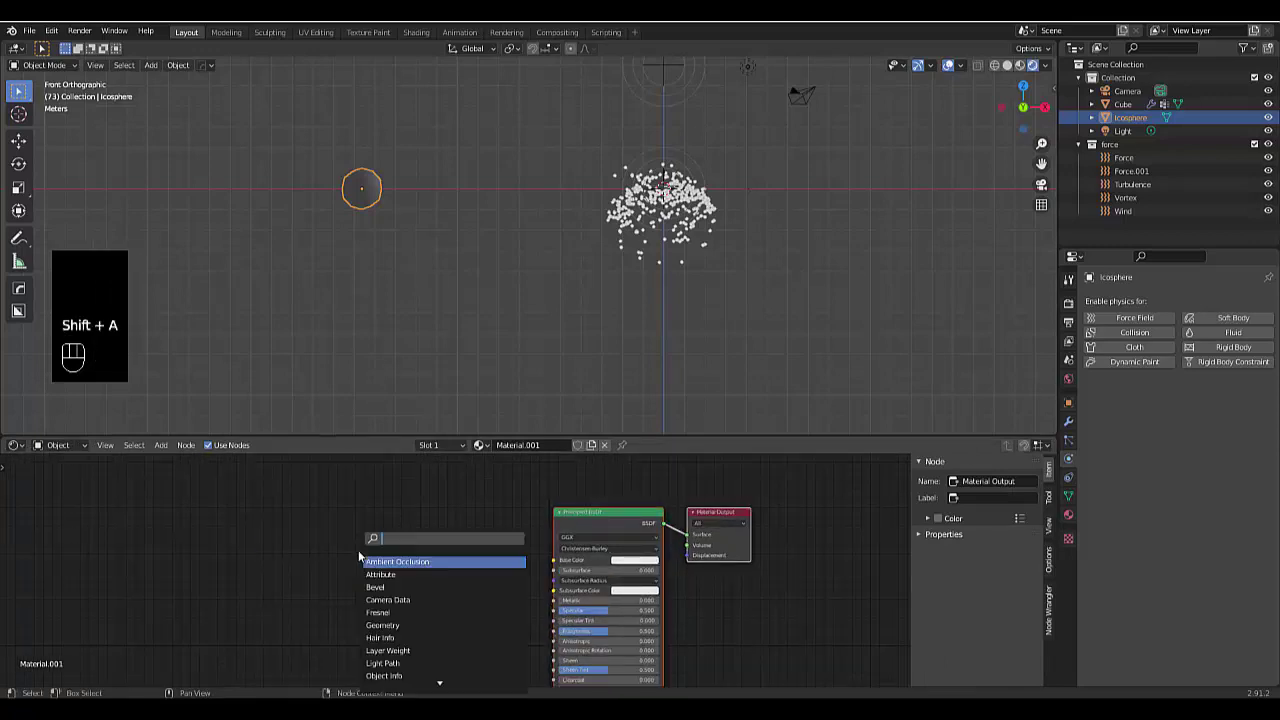
pyautogui.write('o')
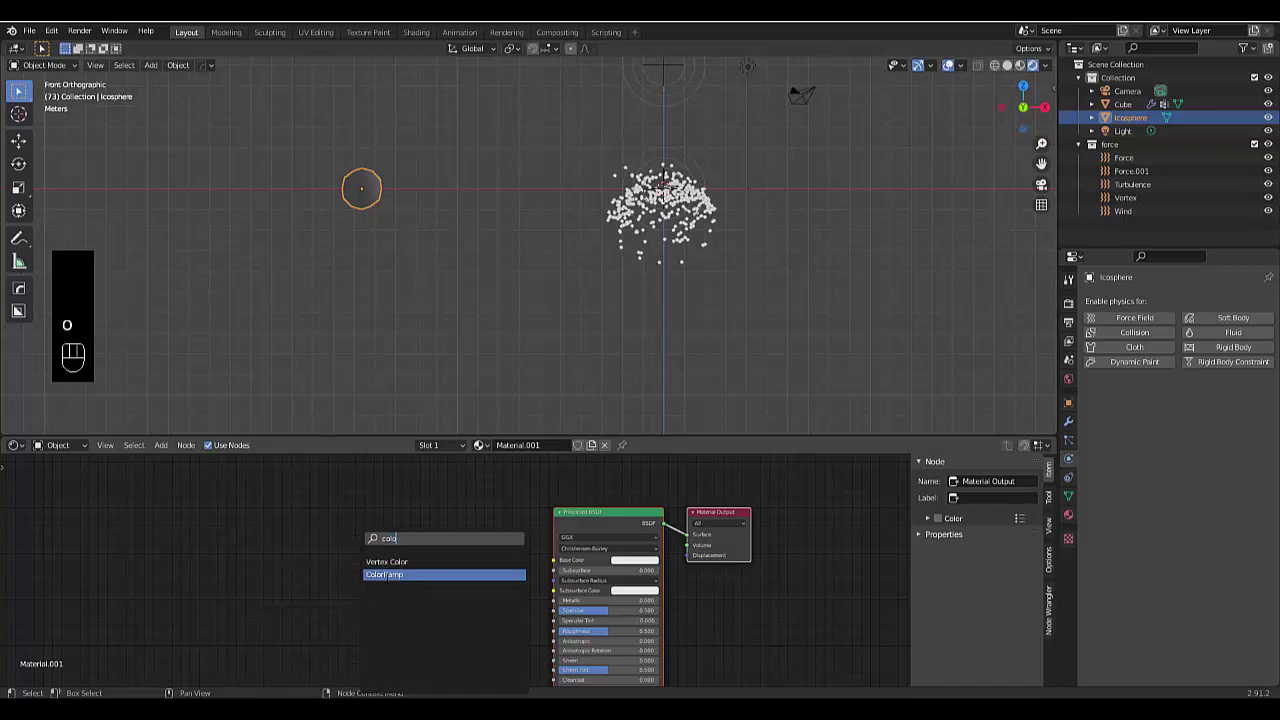
pyautogui.click(390, 574)
pyautogui.click(412, 554)
pyautogui.moveTo(488, 552); pyautogui.dragTo(540, 567)
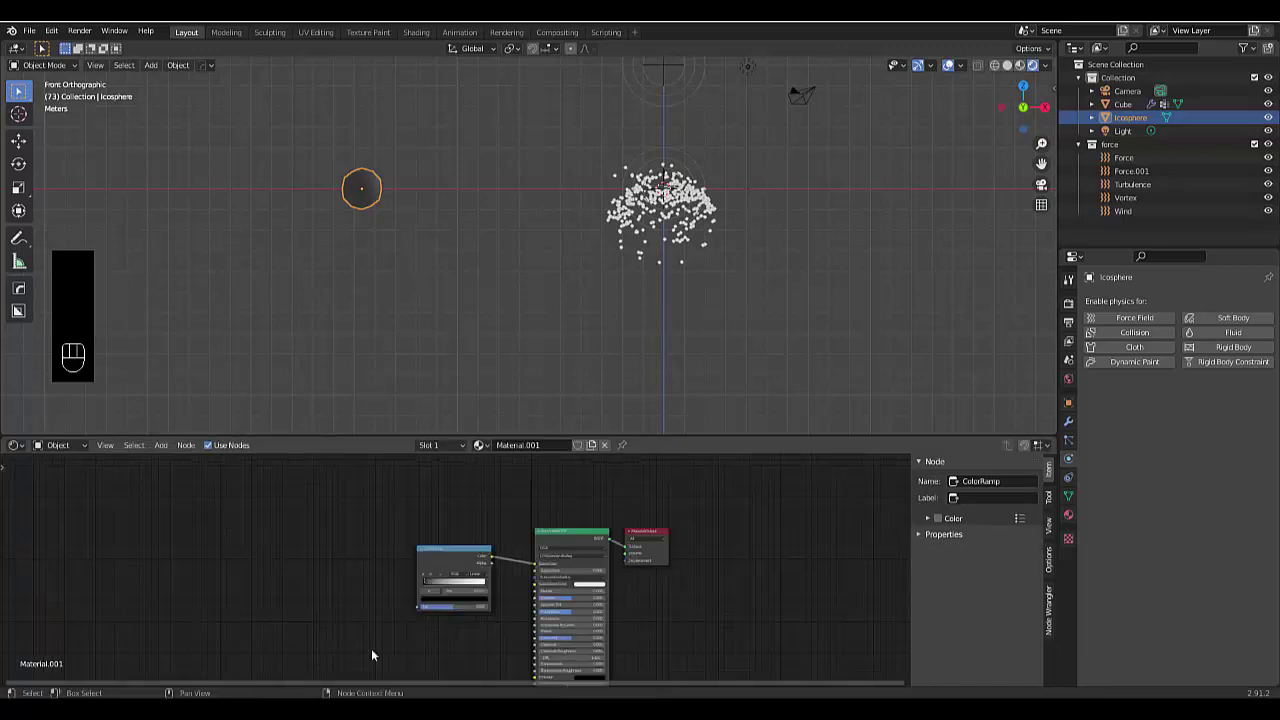
# Step: Add an Object Info node and link its Random output to the ColorRamp Fac
pyautogui.moveTo(205, 608); pyautogui.dragTo(300, 584, button='middle')
pyautogui.hotkey('shift', 'a')
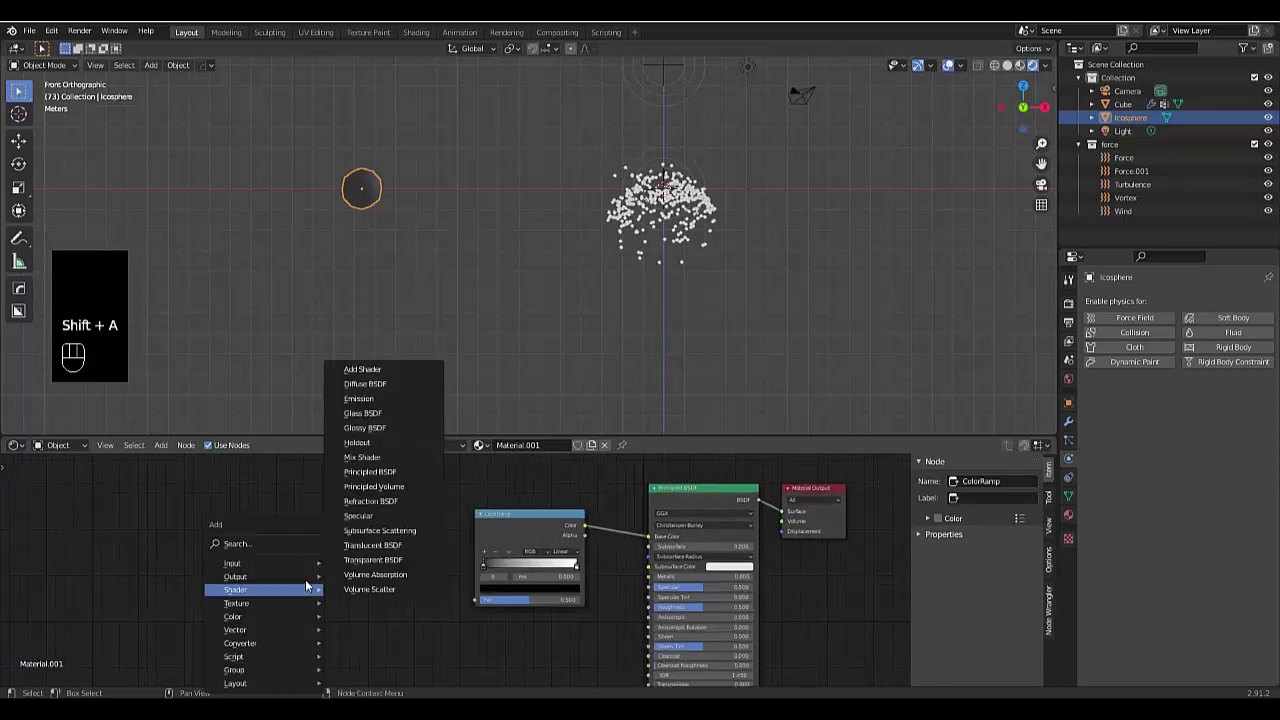
pyautogui.click(259, 536)
pyautogui.write('ob')
pyautogui.press('Return')
pyautogui.click(405, 585)
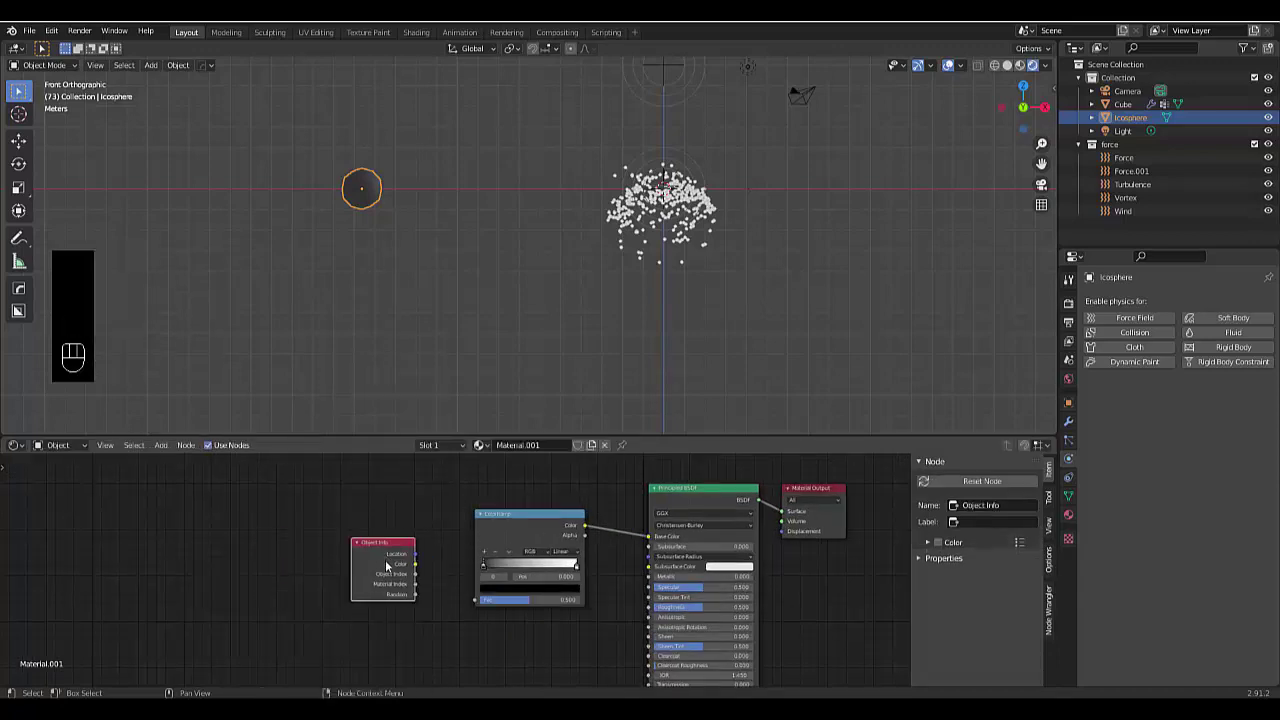
pyautogui.scroll(3, 405, 580)
pyautogui.moveTo(428, 598); pyautogui.dragTo(539, 607)
# Step: Add three stops to the ColorRamp and spread them to about 0.243, 0.45 and 0.591
pyautogui.scroll(1, 576, 555)
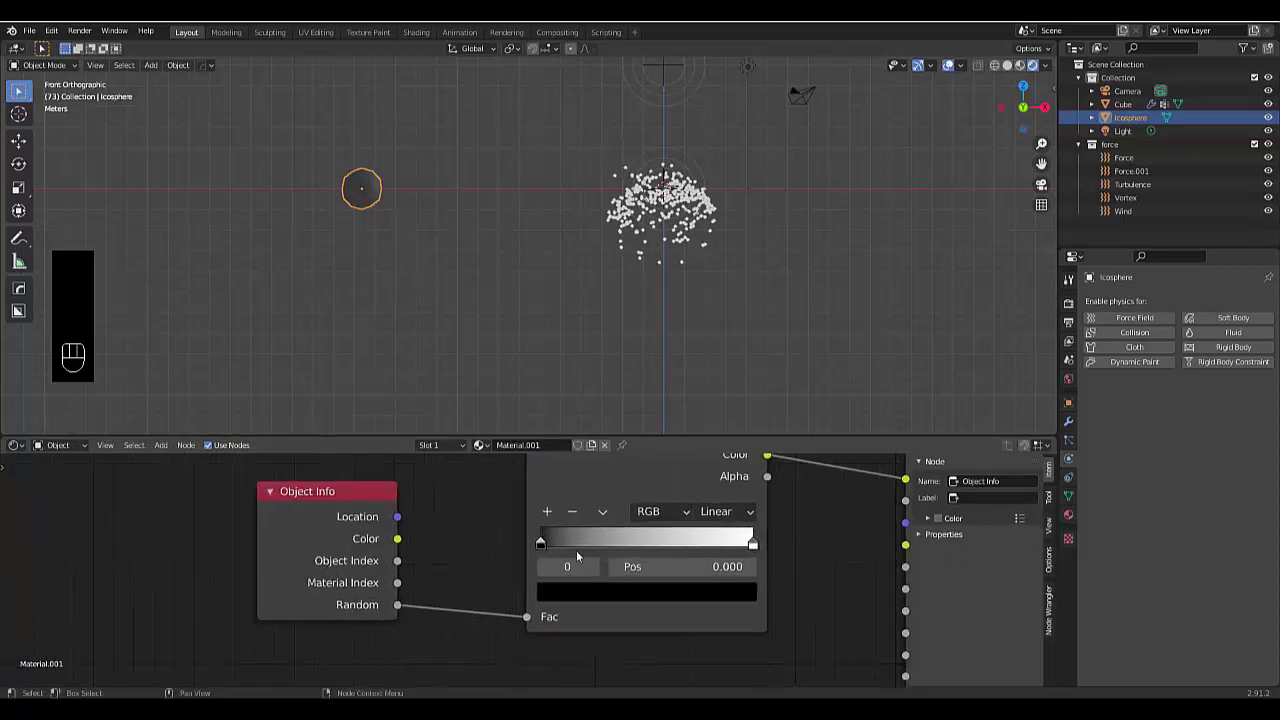
pyautogui.click(547, 512)
pyautogui.click(546, 511)
pyautogui.click(546, 511)
pyautogui.moveTo(648, 543); pyautogui.dragTo(686, 547)
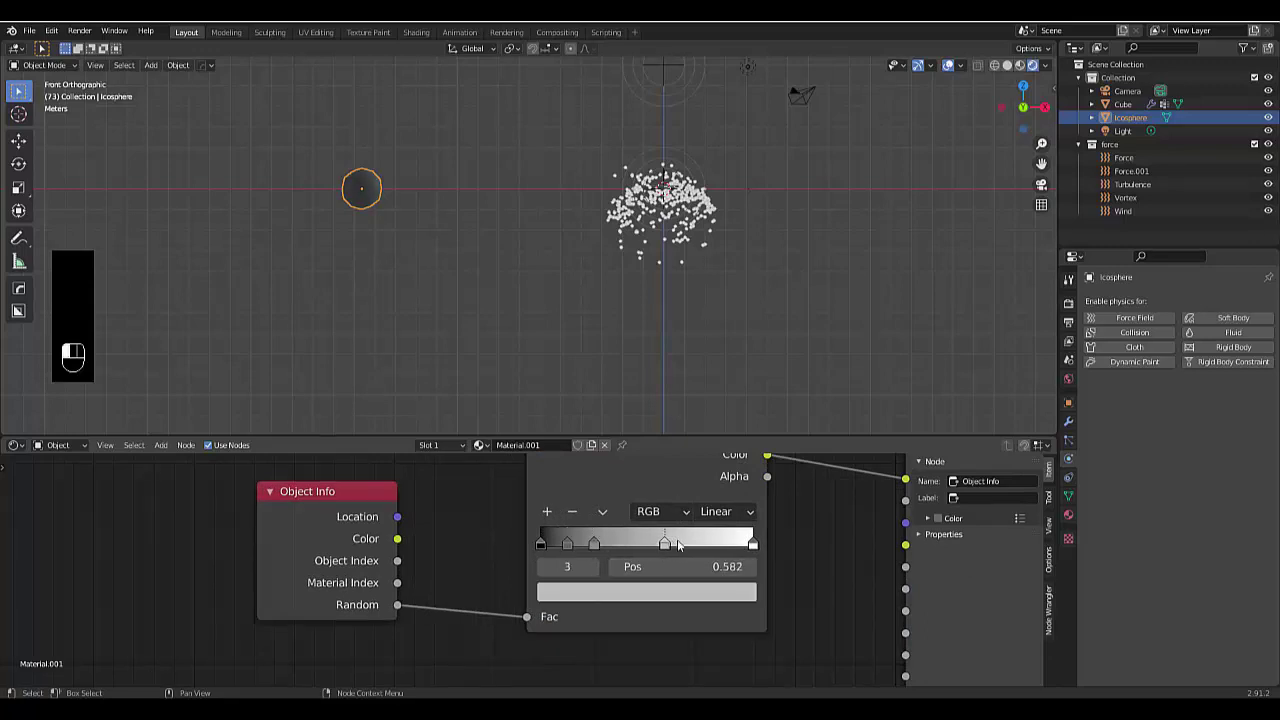
pyautogui.moveTo(594, 541)
pyautogui.mouseDown()
pyautogui.moveTo(641, 544)
pyautogui.moveTo(596, 543)
pyautogui.mouseUp()
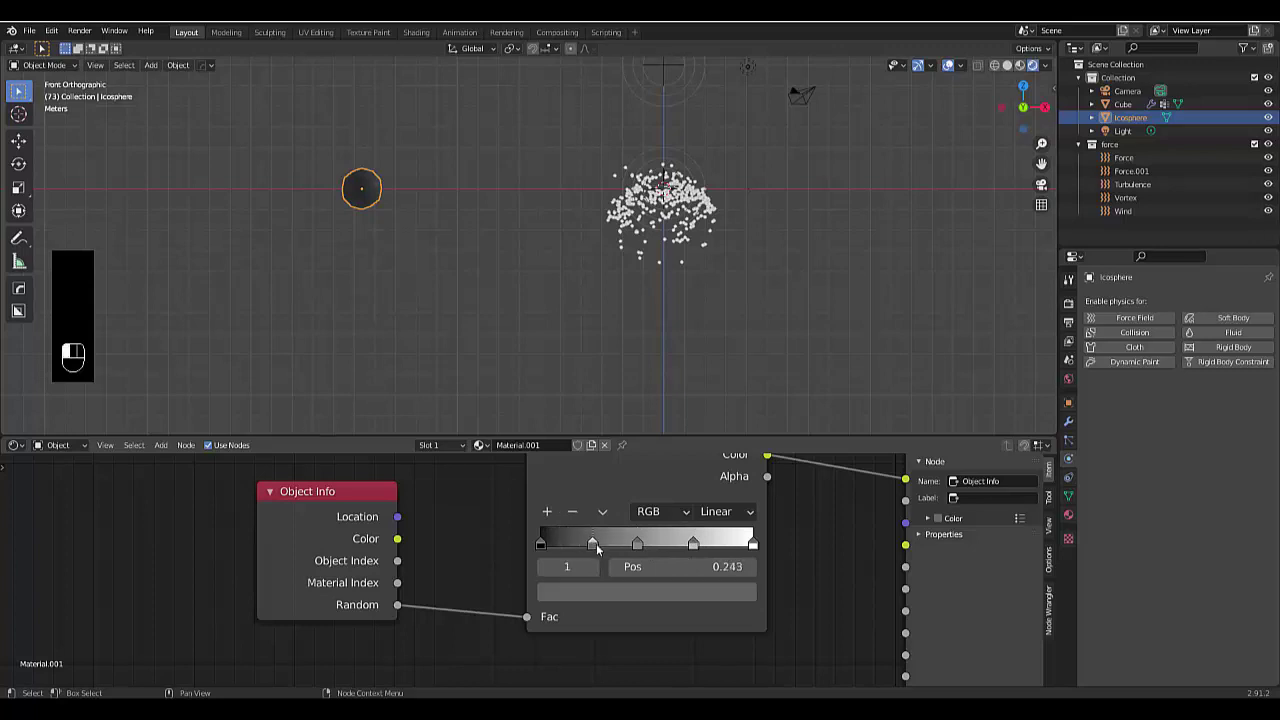
# Step: Color the first ramp stop cyan and raise the second stop to full brightness
pyautogui.click(541, 541)
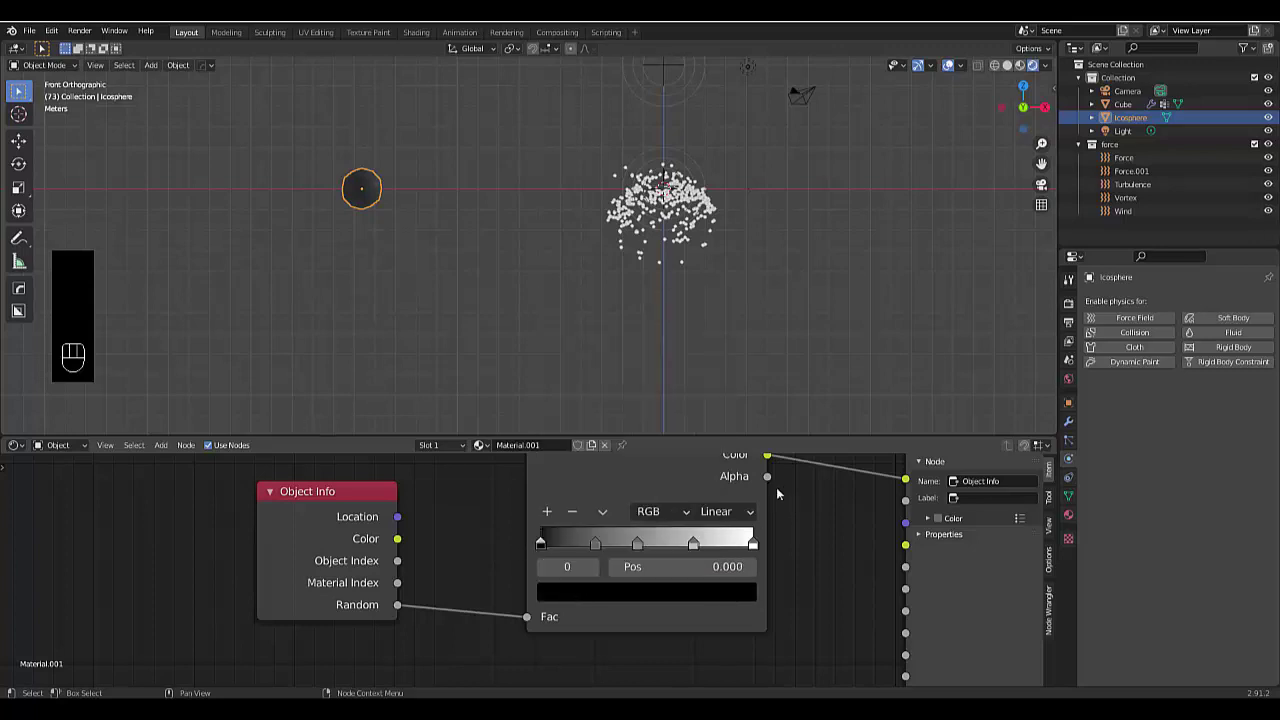
pyautogui.click(642, 592)
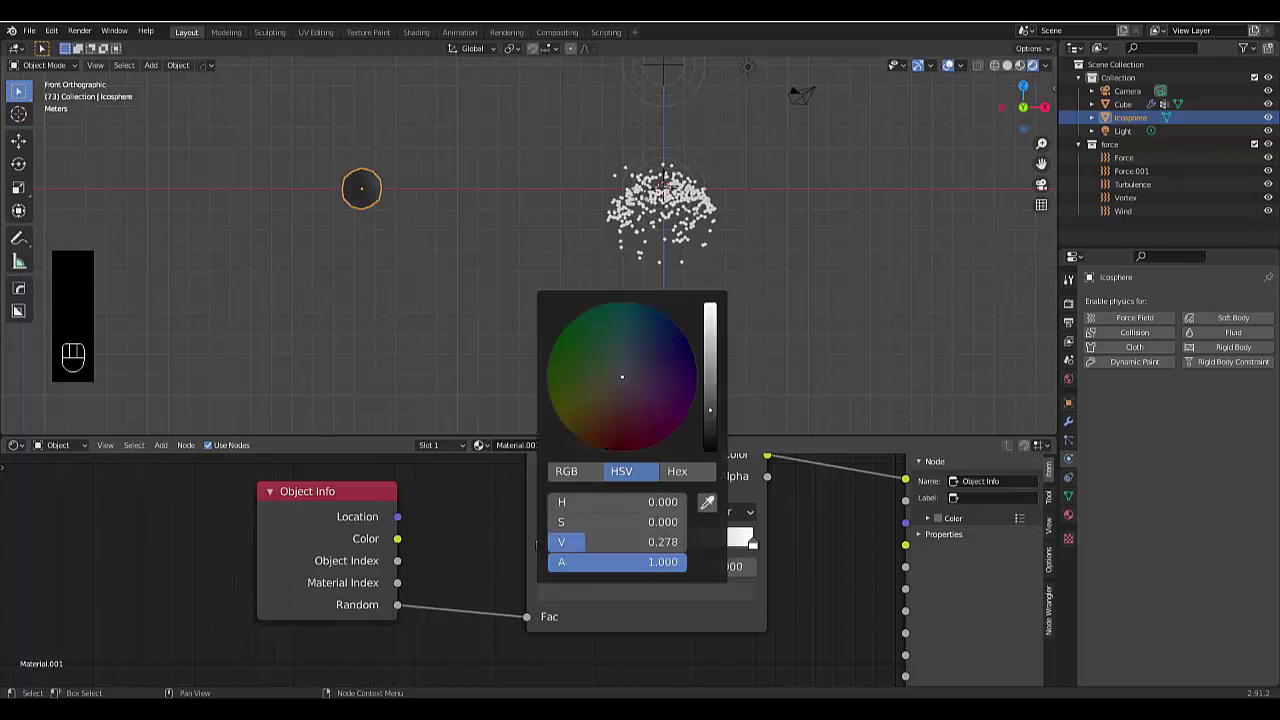
pyautogui.hotkey('ctrl', 'v')
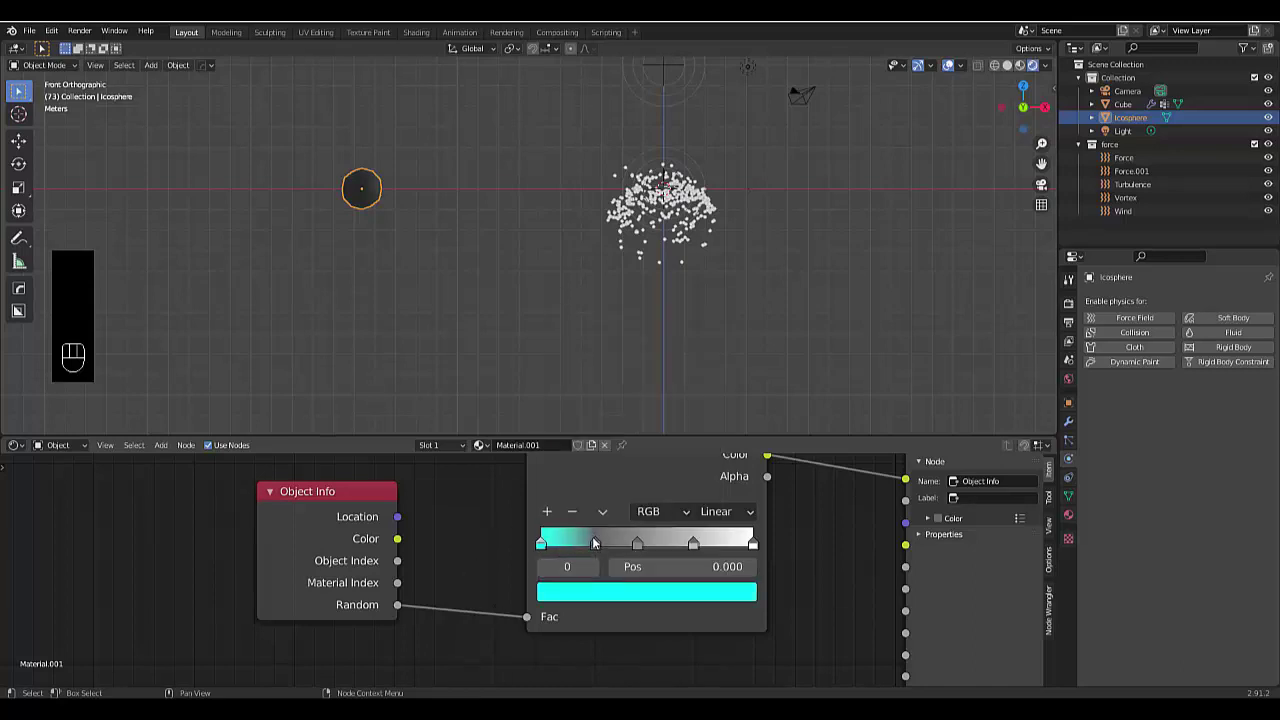
pyautogui.click(595, 543)
pyautogui.click(610, 591)
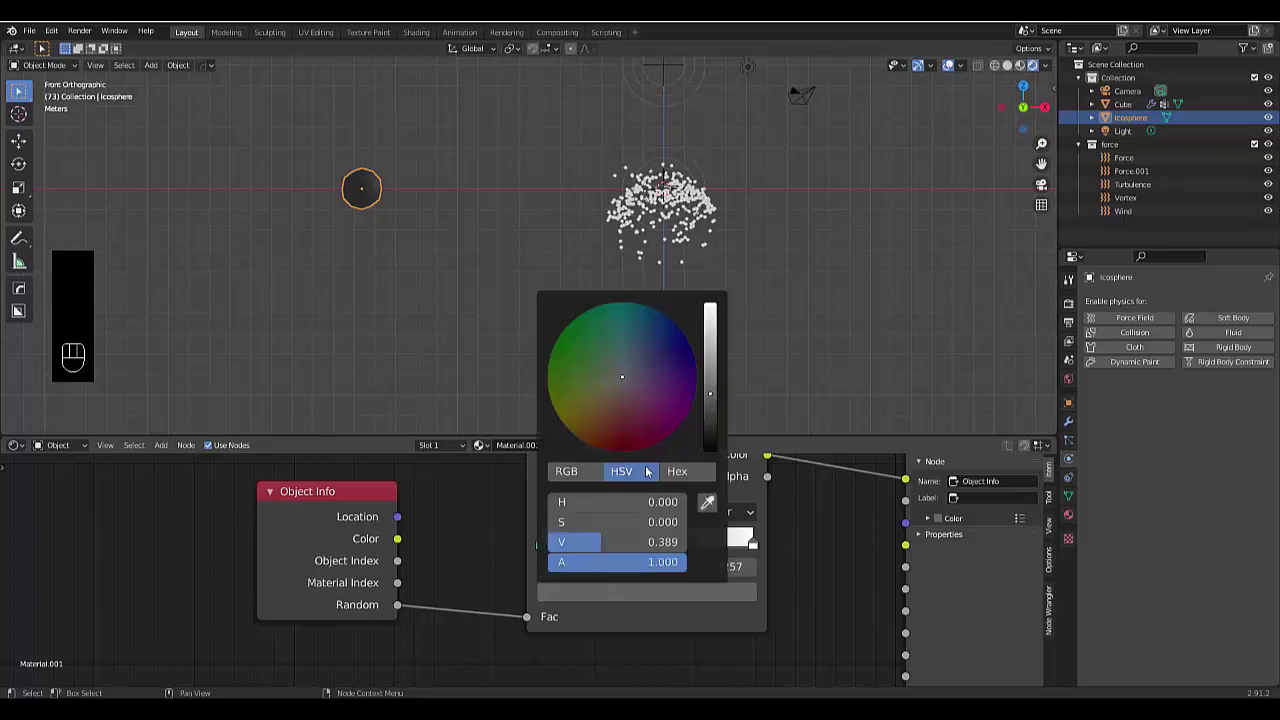
pyautogui.moveTo(707, 375)
pyautogui.mouseDown()
pyautogui.moveTo(709, 304)
pyautogui.moveTo(653, 309)
pyautogui.mouseUp()
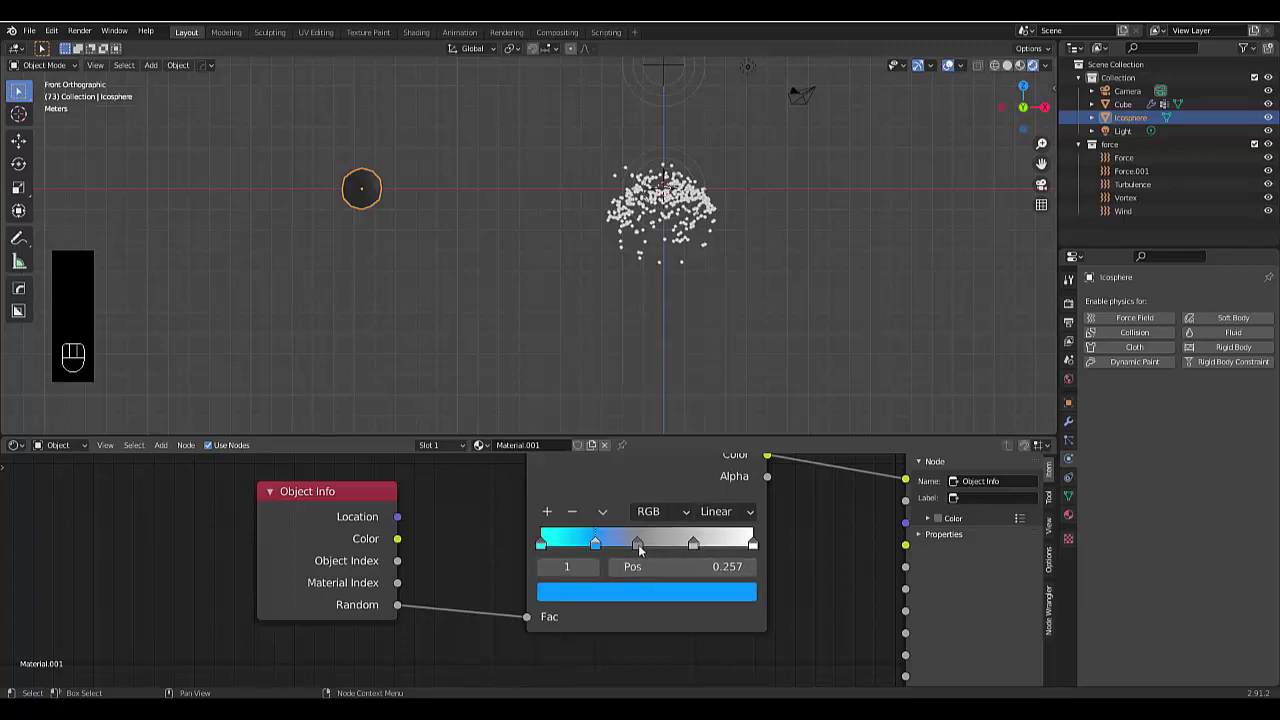
# Step: Make the third stop purple at 0.966 value and the fourth stop at 0.718 violet
pyautogui.click(638, 542)
pyautogui.click(642, 590)
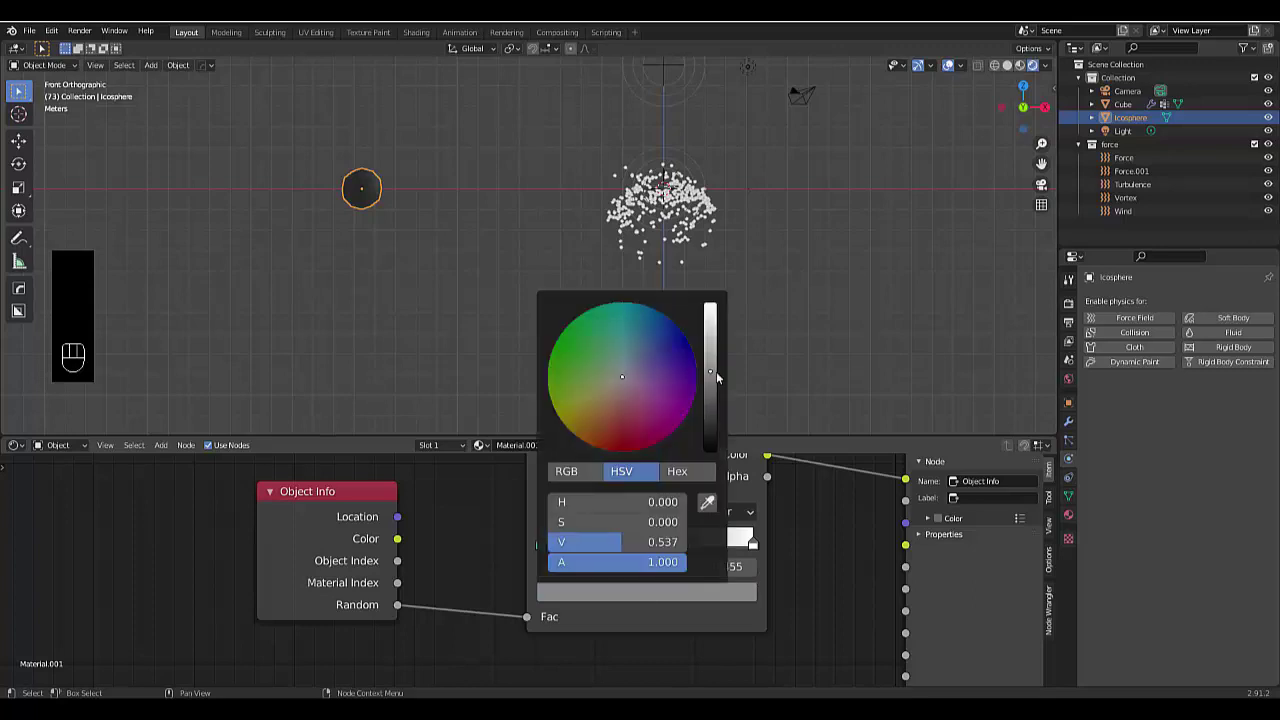
pyautogui.moveTo(716, 371); pyautogui.dragTo(710, 302)
pyautogui.moveTo(629, 347); pyautogui.dragTo(690, 416)
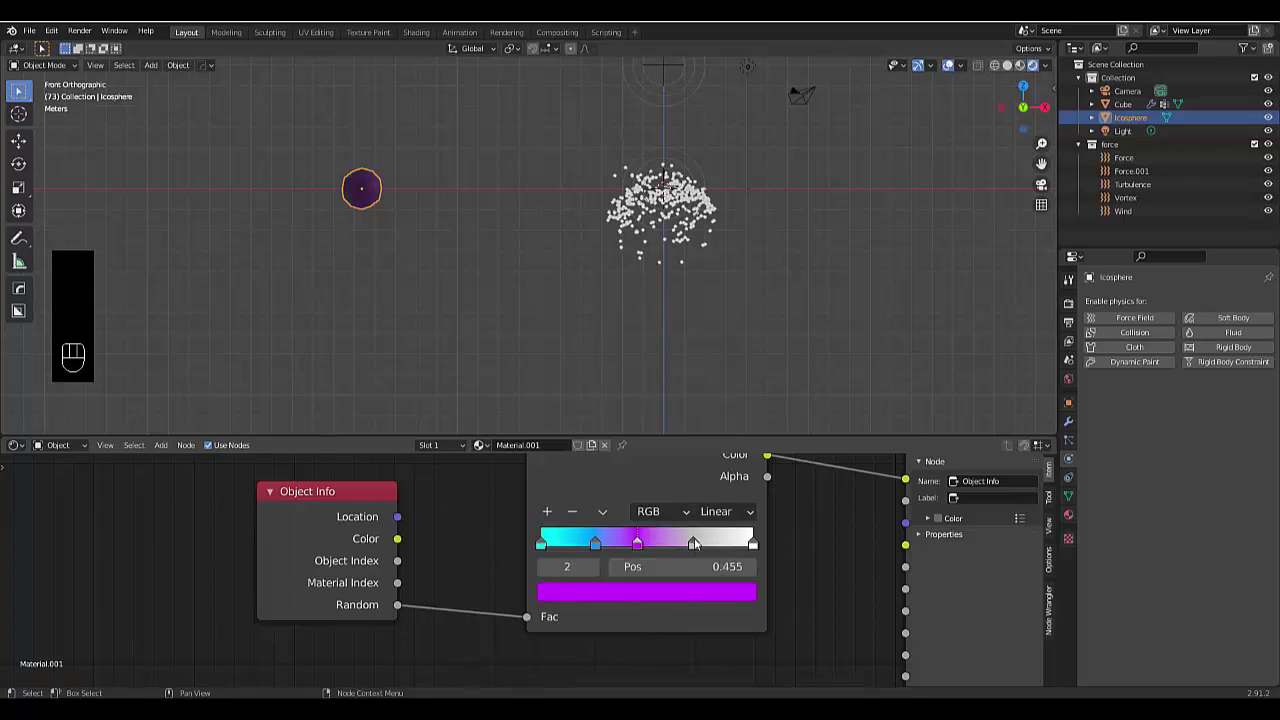
pyautogui.click(693, 542)
pyautogui.click(678, 597)
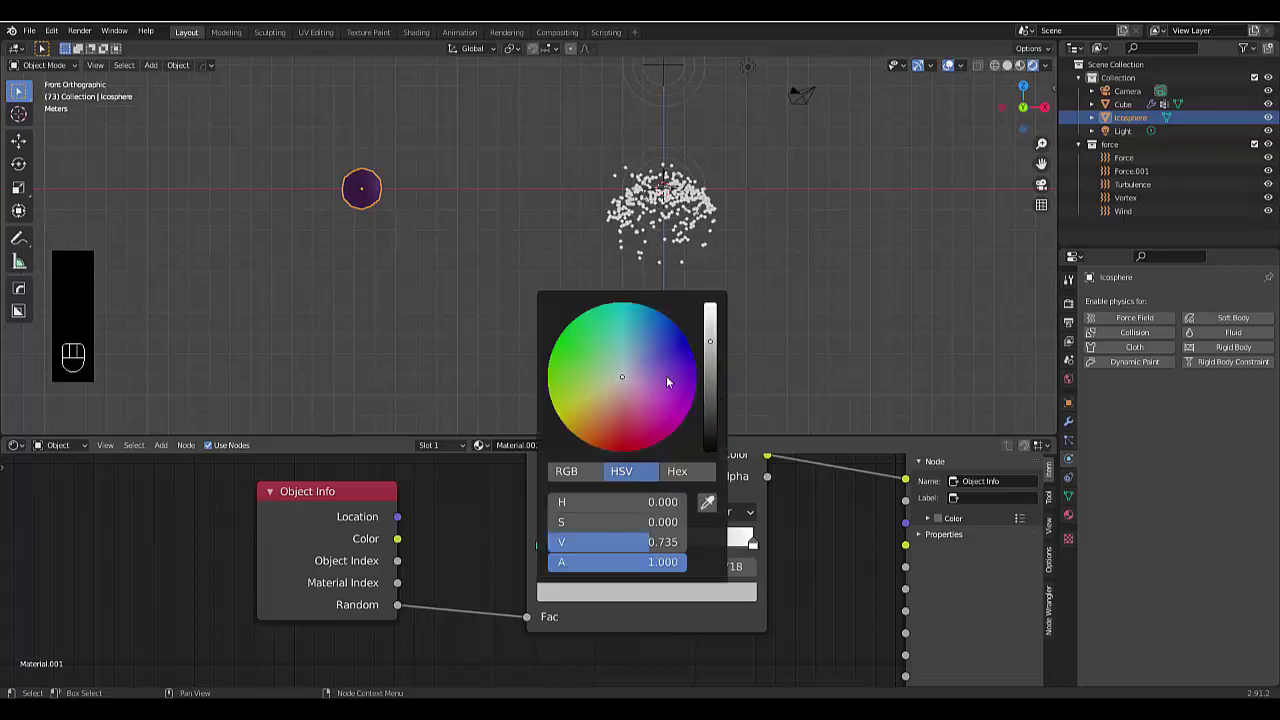
pyautogui.moveTo(666, 375); pyautogui.dragTo(689, 370)
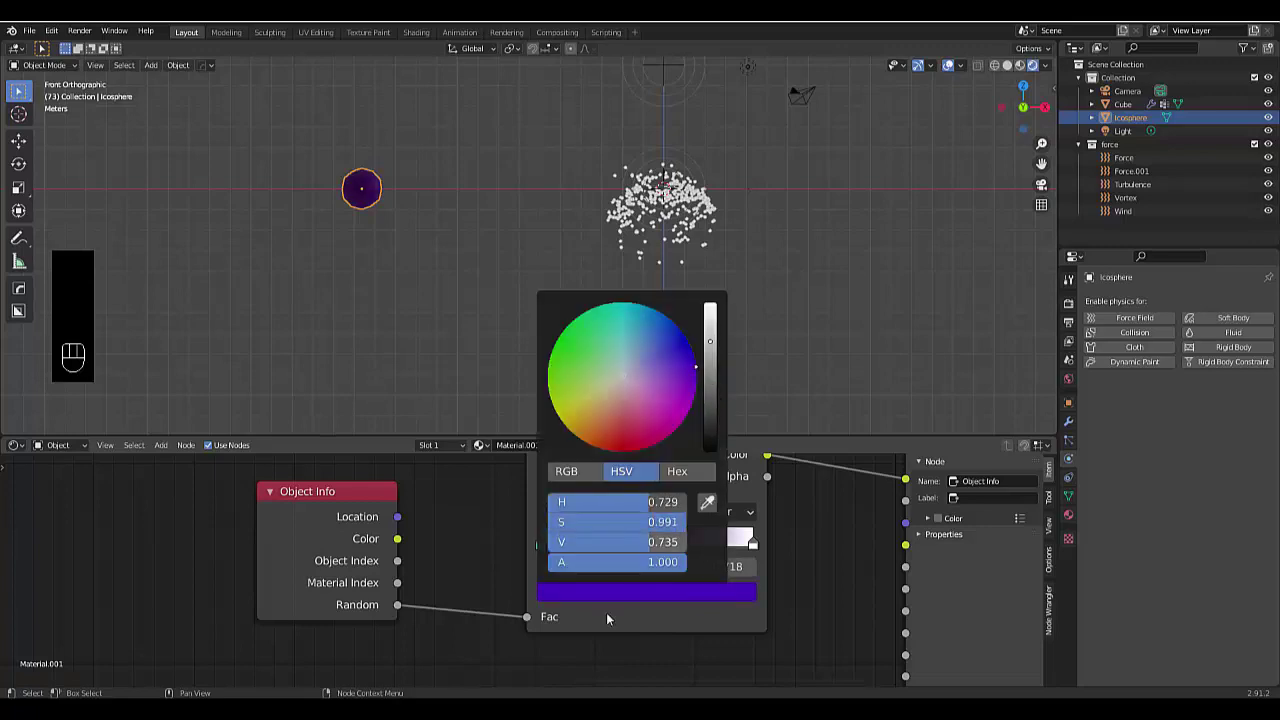
# Step: Turn the last ramp stop at 1.000 magenta
pyautogui.click(752, 542)
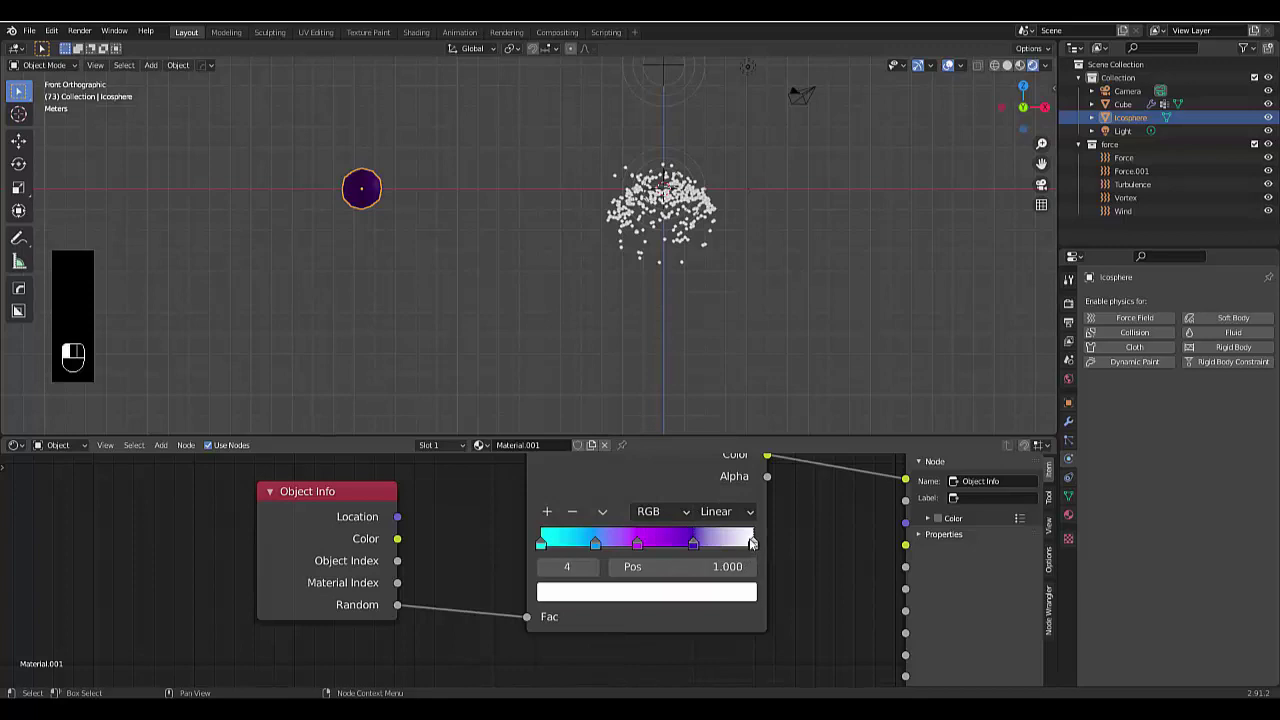
pyautogui.click(708, 597)
pyautogui.moveTo(678, 410); pyautogui.dragTo(663, 438)
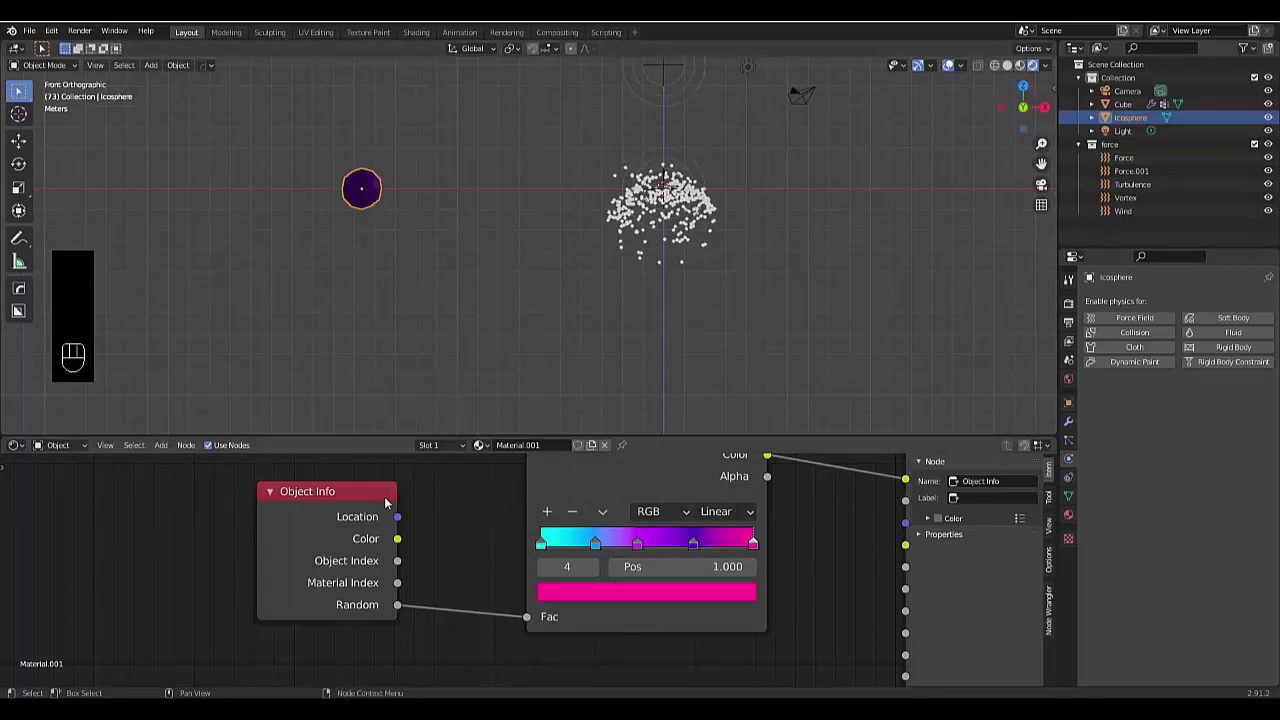
pyautogui.scroll(-2, 432, 478)
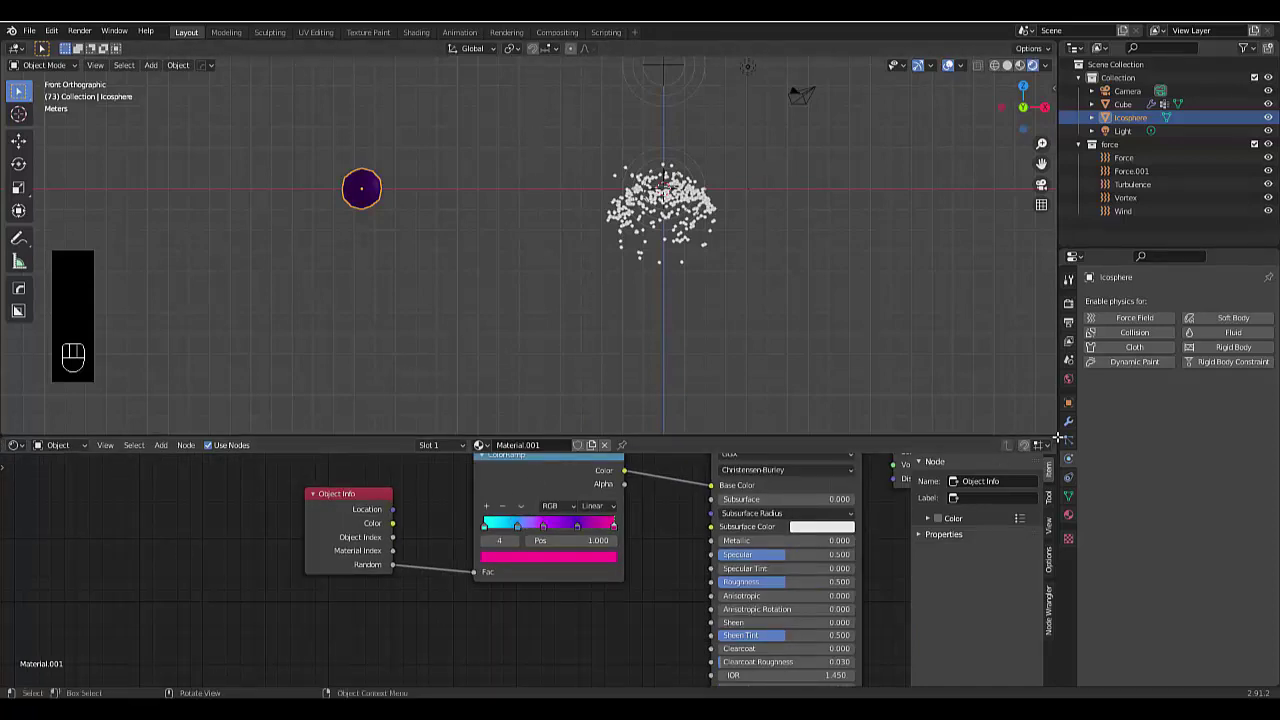
# Step: Split the node editor and make the new right-hand area a Timeline
pyautogui.moveTo(1058, 437); pyautogui.dragTo(622, 450)
pyautogui.click(650, 445)
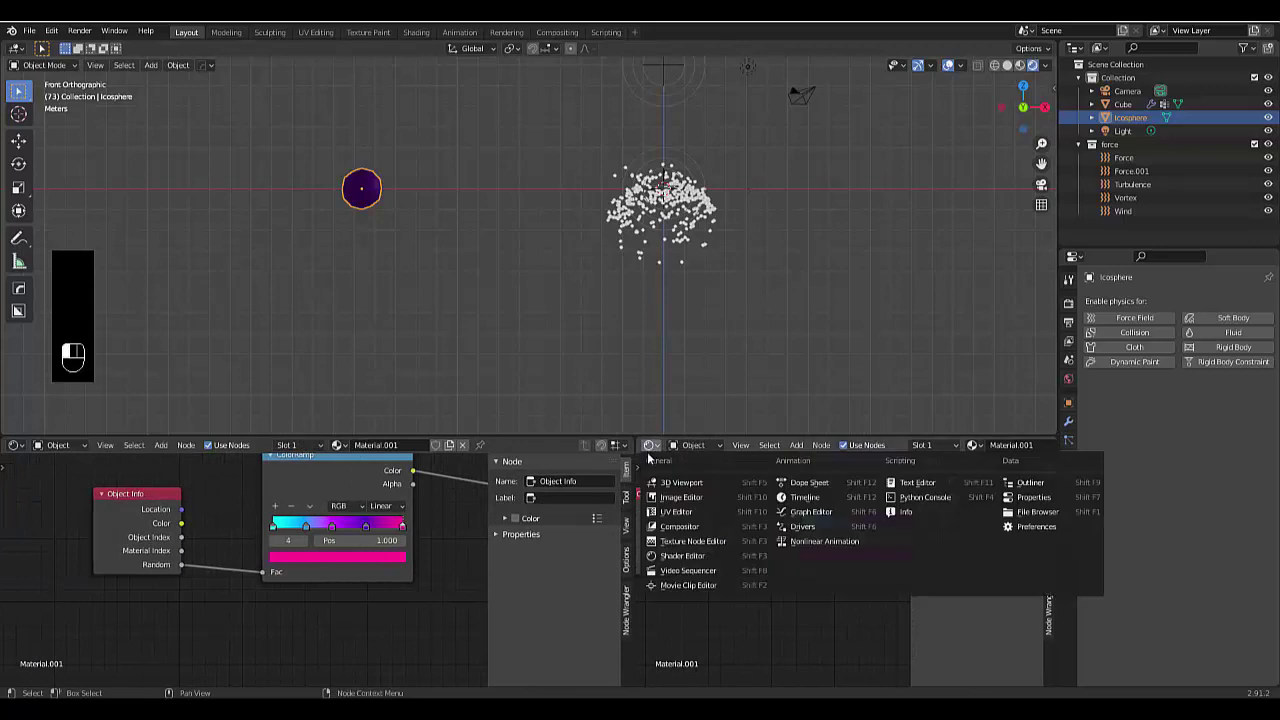
pyautogui.click(805, 497)
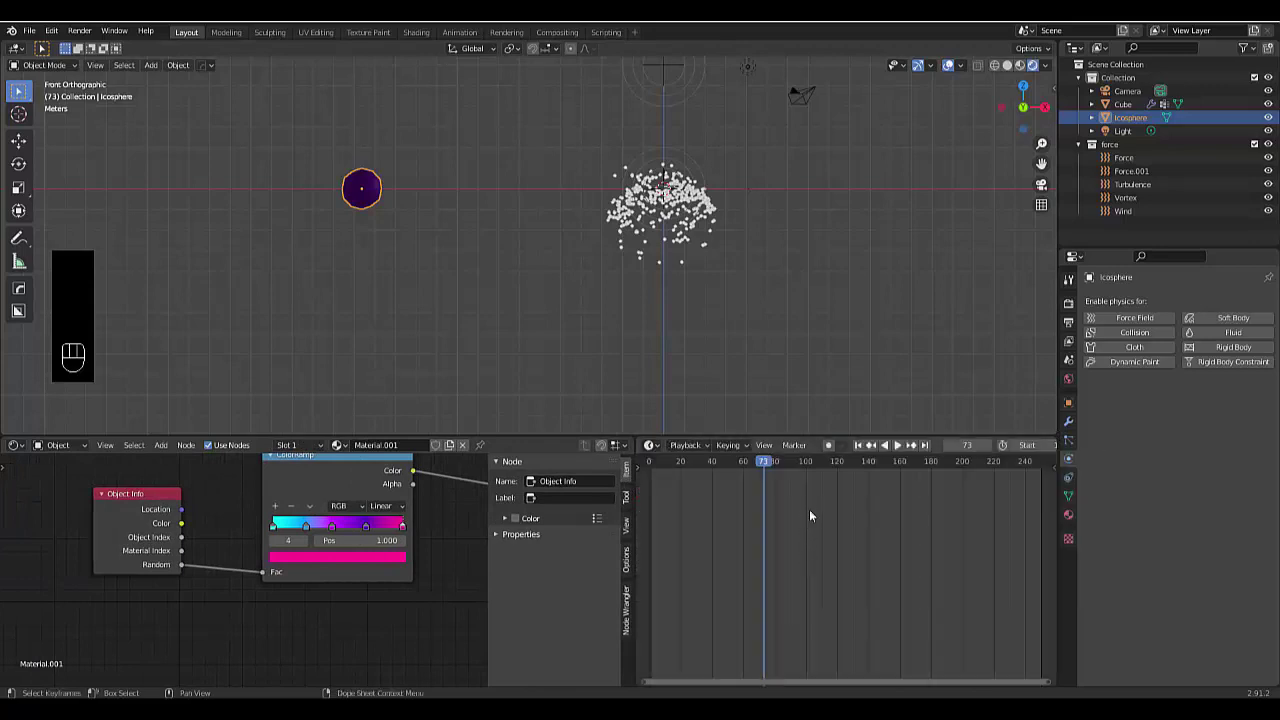
# Step: Play the particle animation from frame 1 to frame 42 and switch to front orthographic view
pyautogui.scroll(-2, 814, 514)
pyautogui.click(858, 445)
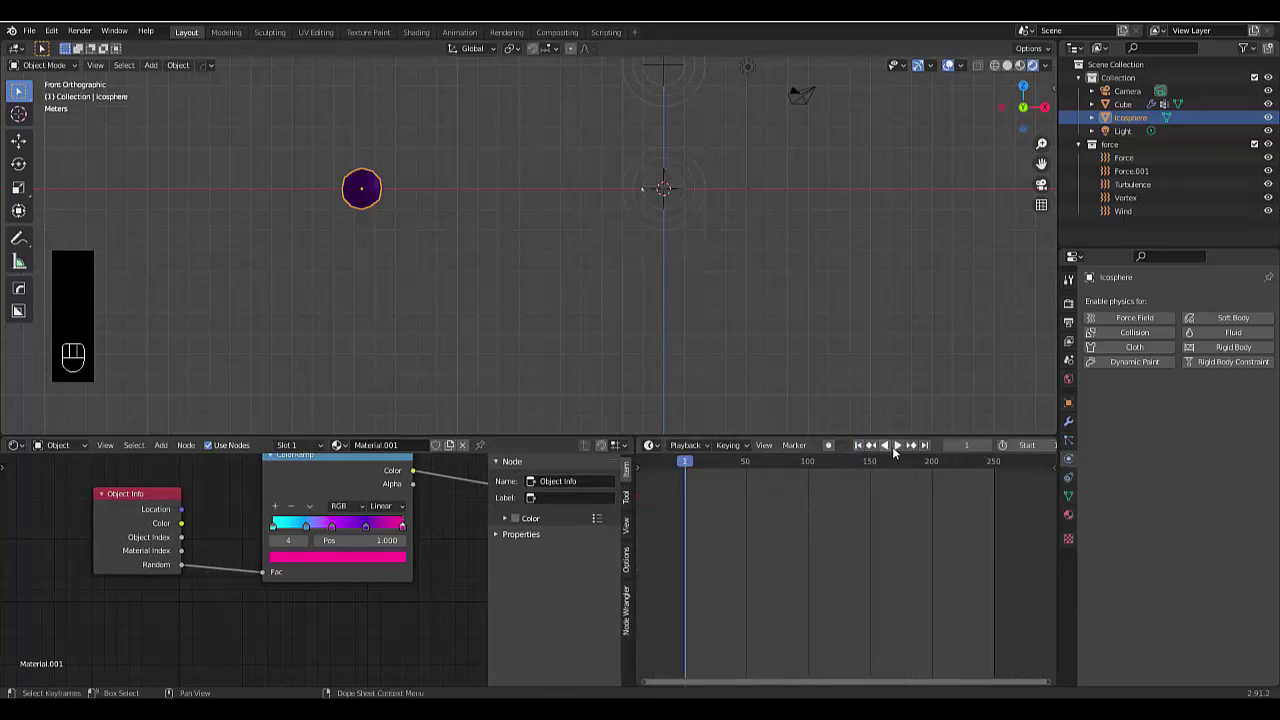
pyautogui.click(897, 446)
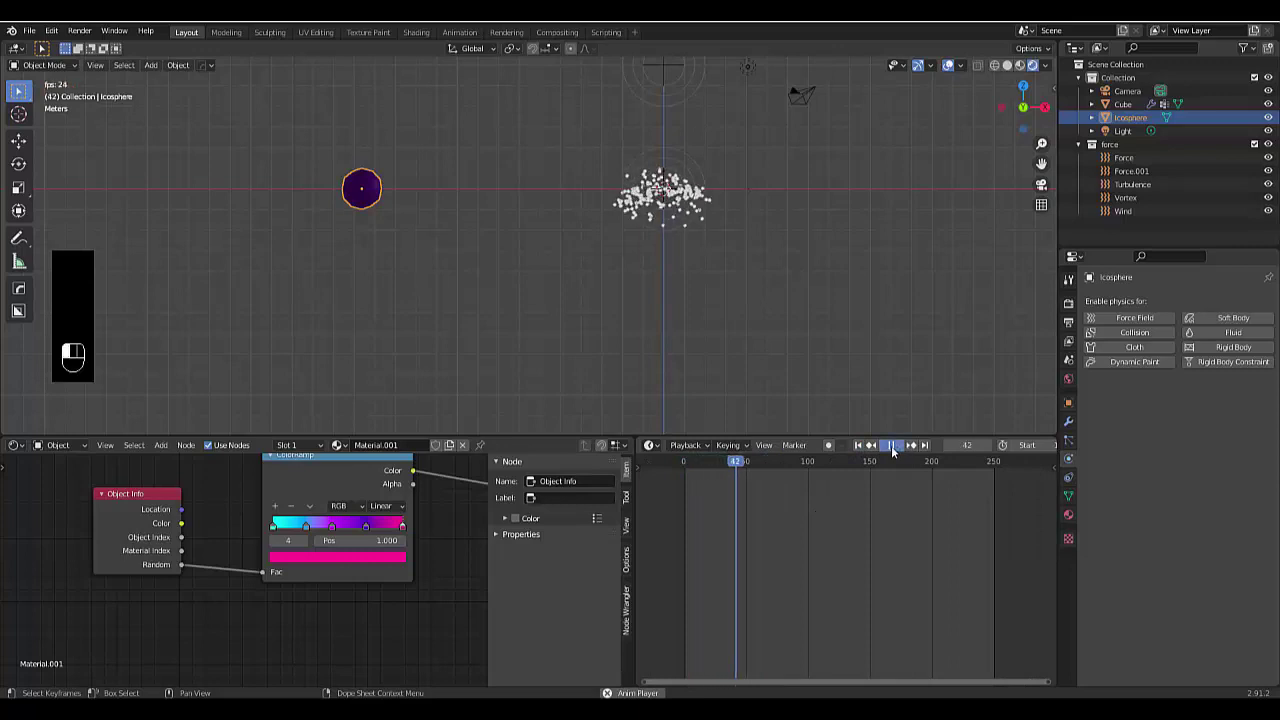
pyautogui.click(889, 445)
pyautogui.press('KP_1')
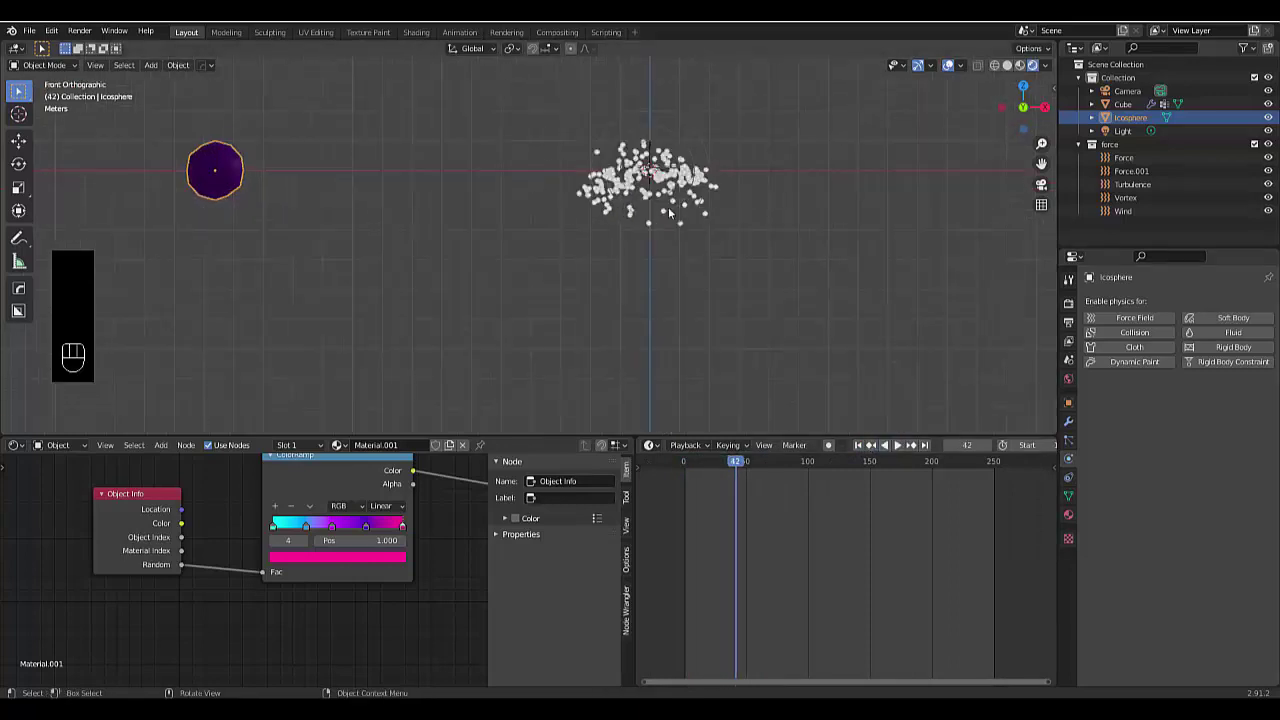
pyautogui.scroll(4, 630, 128)
# Step: Set the Cube's particles to render as Object instances of the Icosphere
pyautogui.click(664, 205)
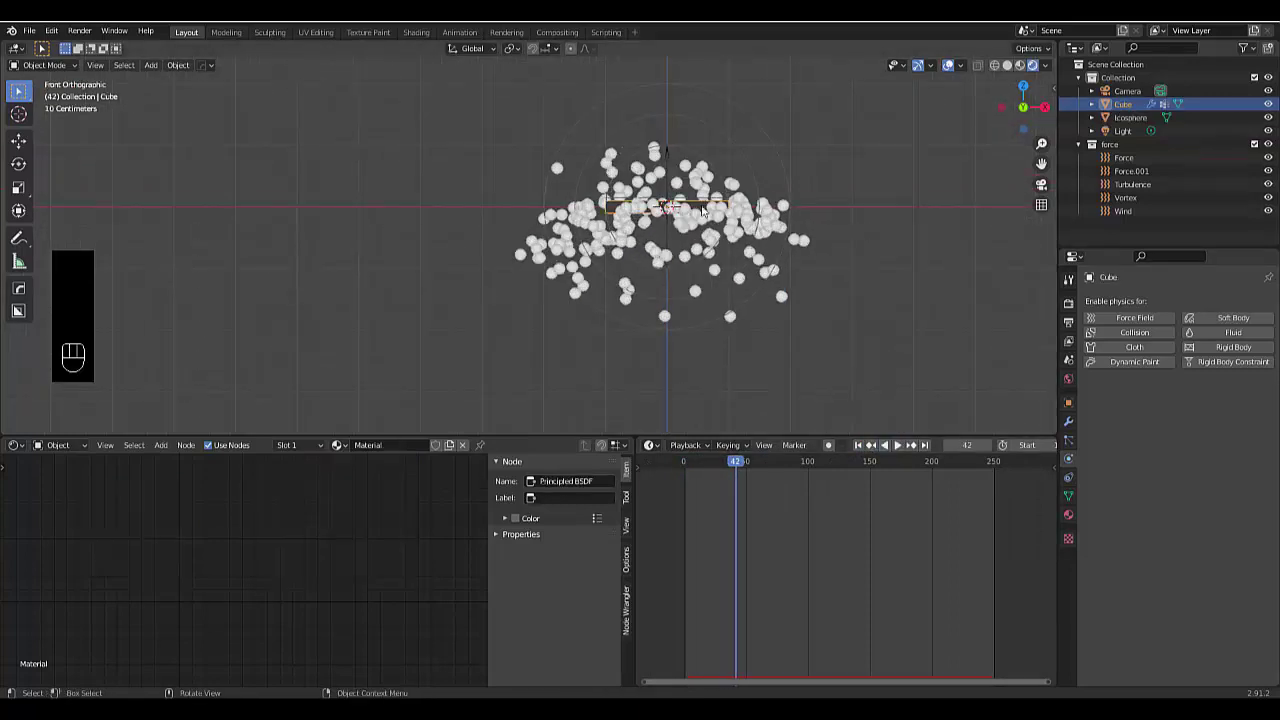
pyautogui.click(1066, 443)
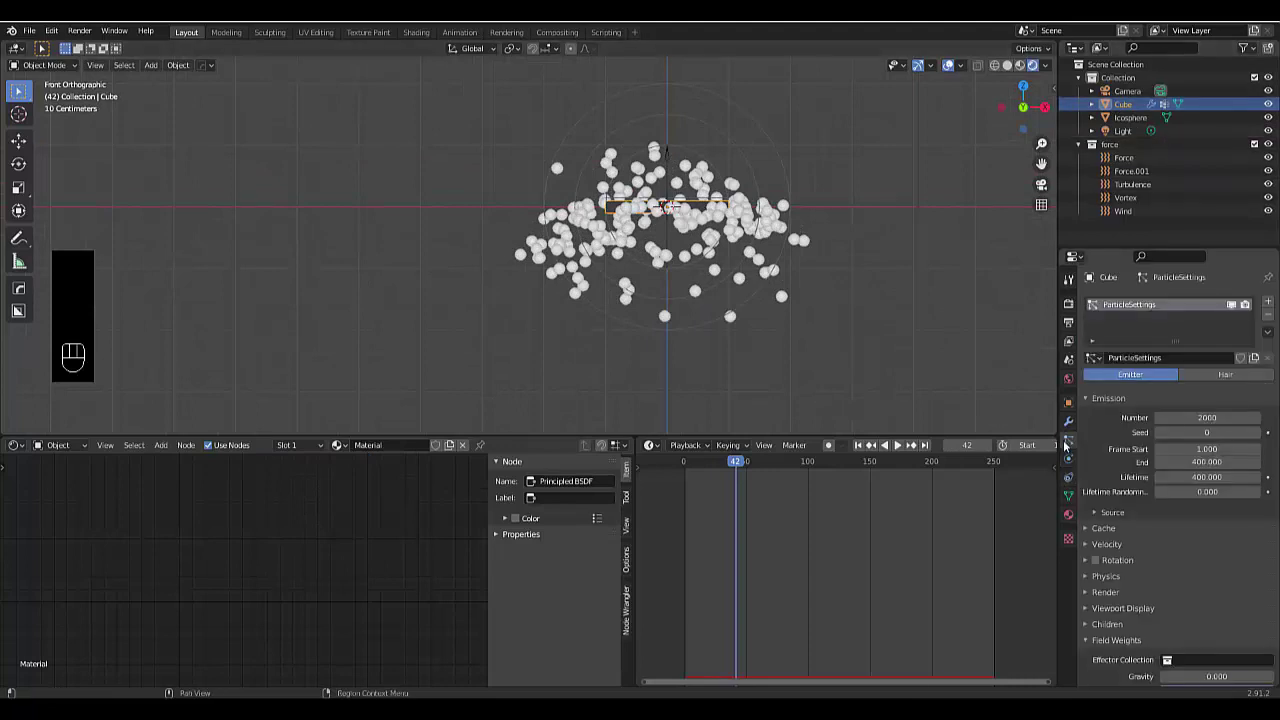
pyautogui.scroll(-5, 1156, 550)
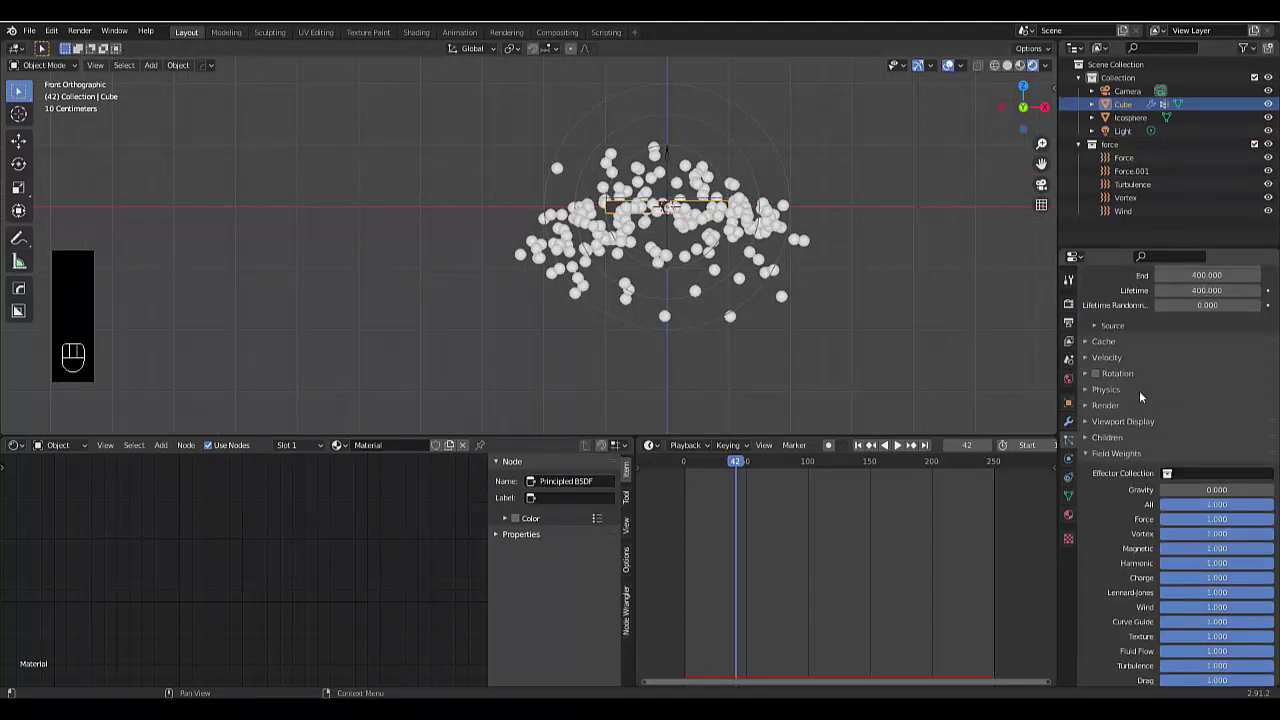
pyautogui.scroll(-3, 1140, 397)
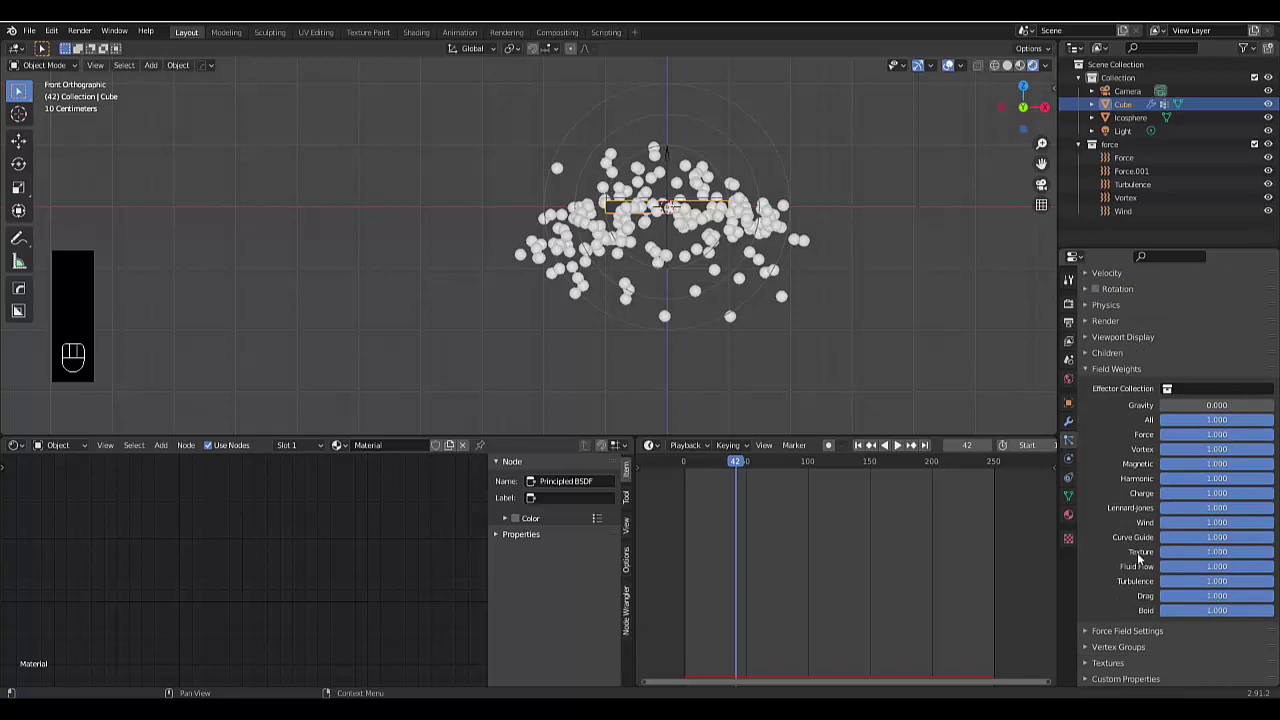
pyautogui.scroll(3, 1140, 385)
pyautogui.click(1123, 403)
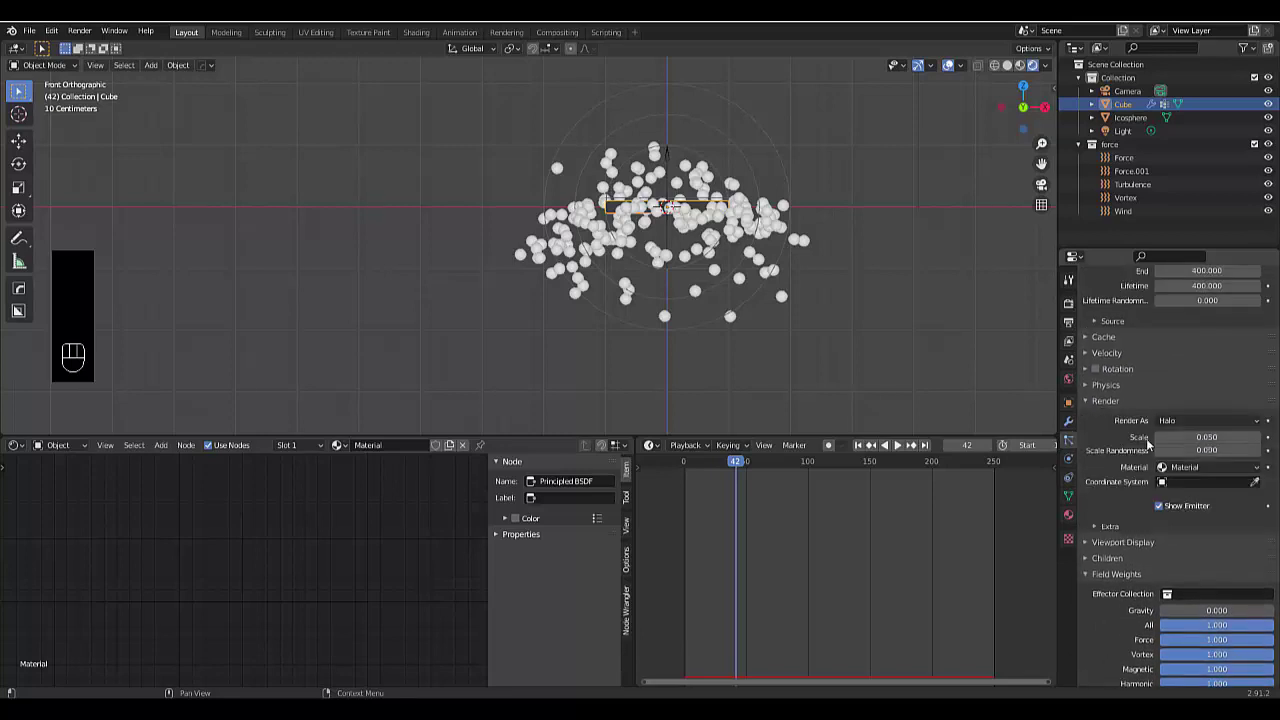
pyautogui.click(1178, 421)
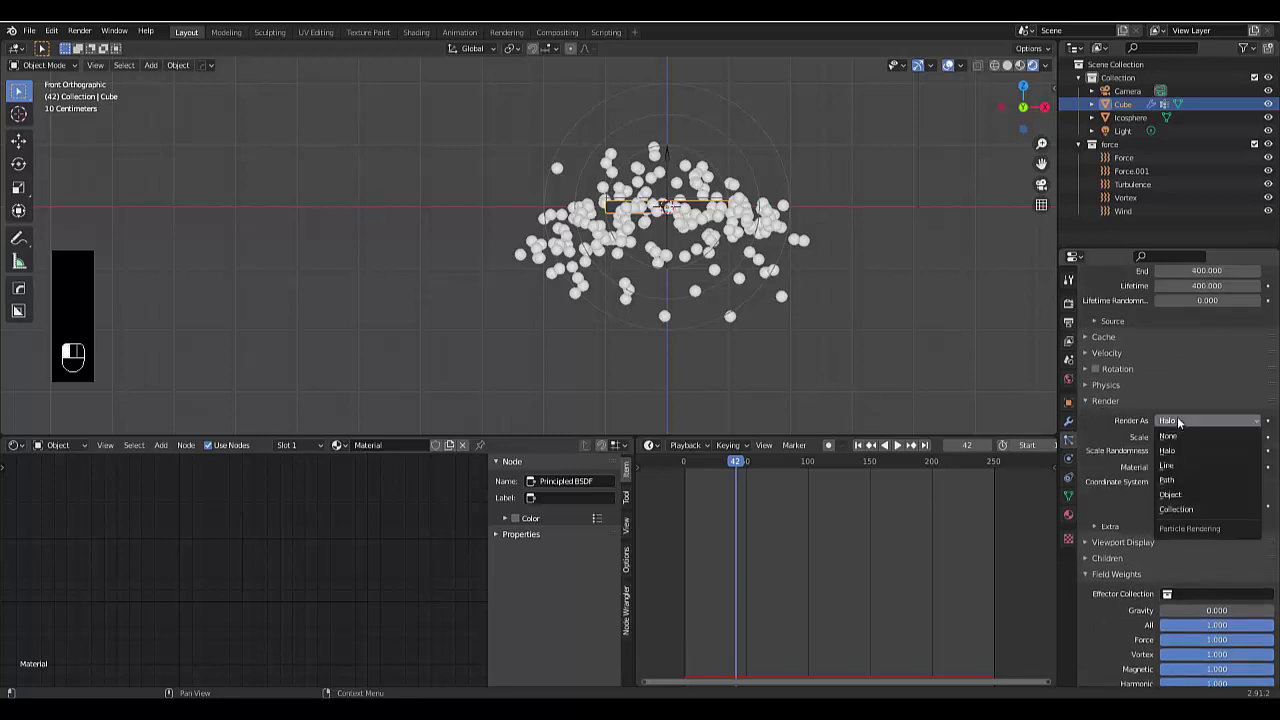
pyautogui.click(1175, 494)
pyautogui.scroll(-6, 600, 320)
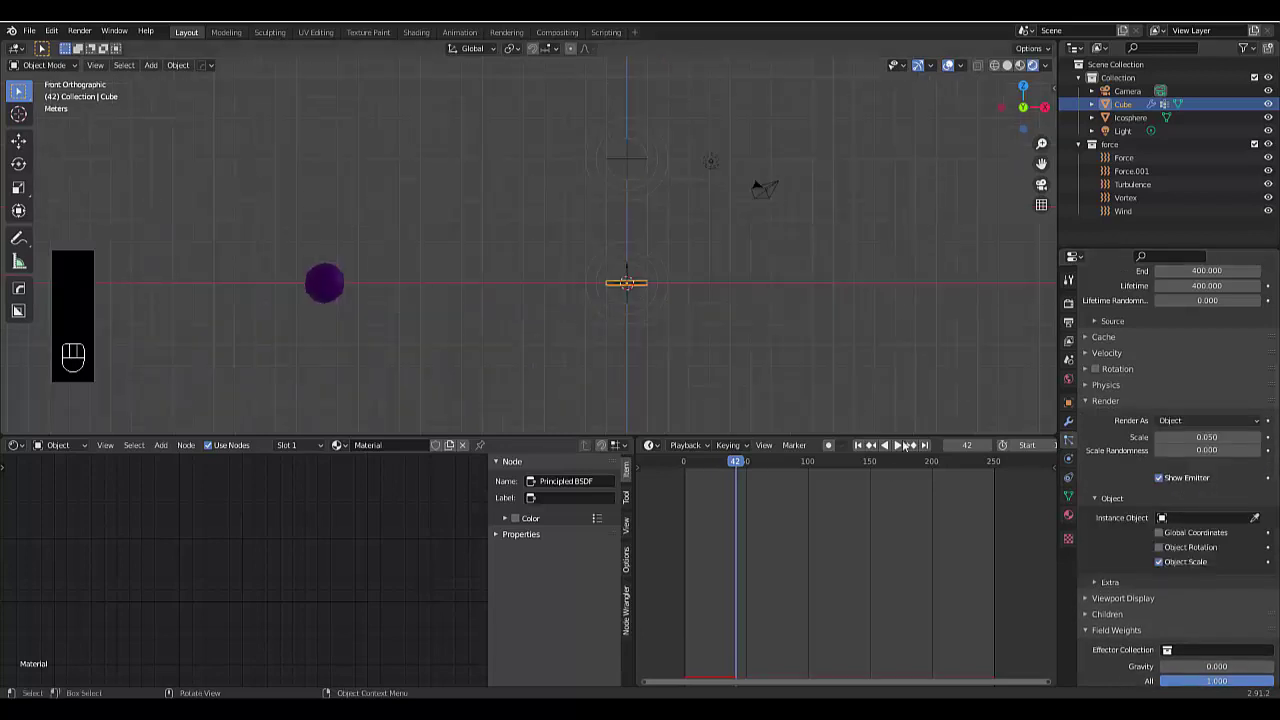
pyautogui.click(1254, 520)
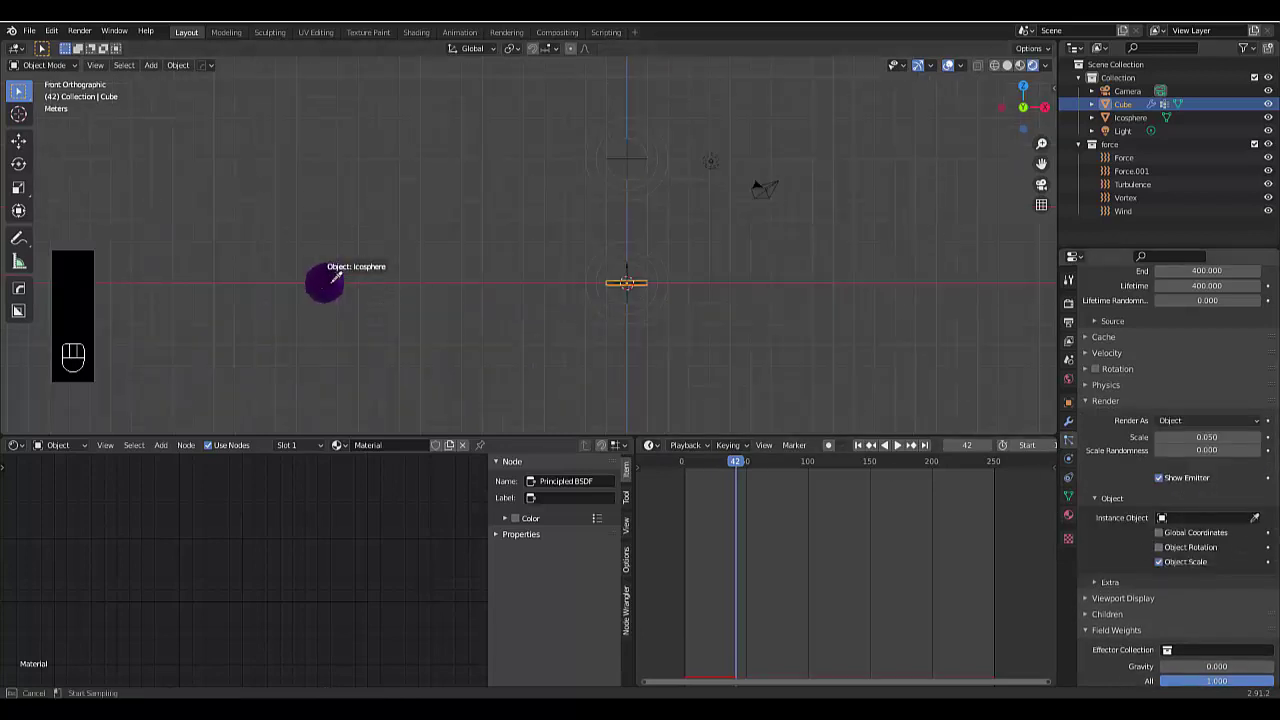
pyautogui.click(325, 282)
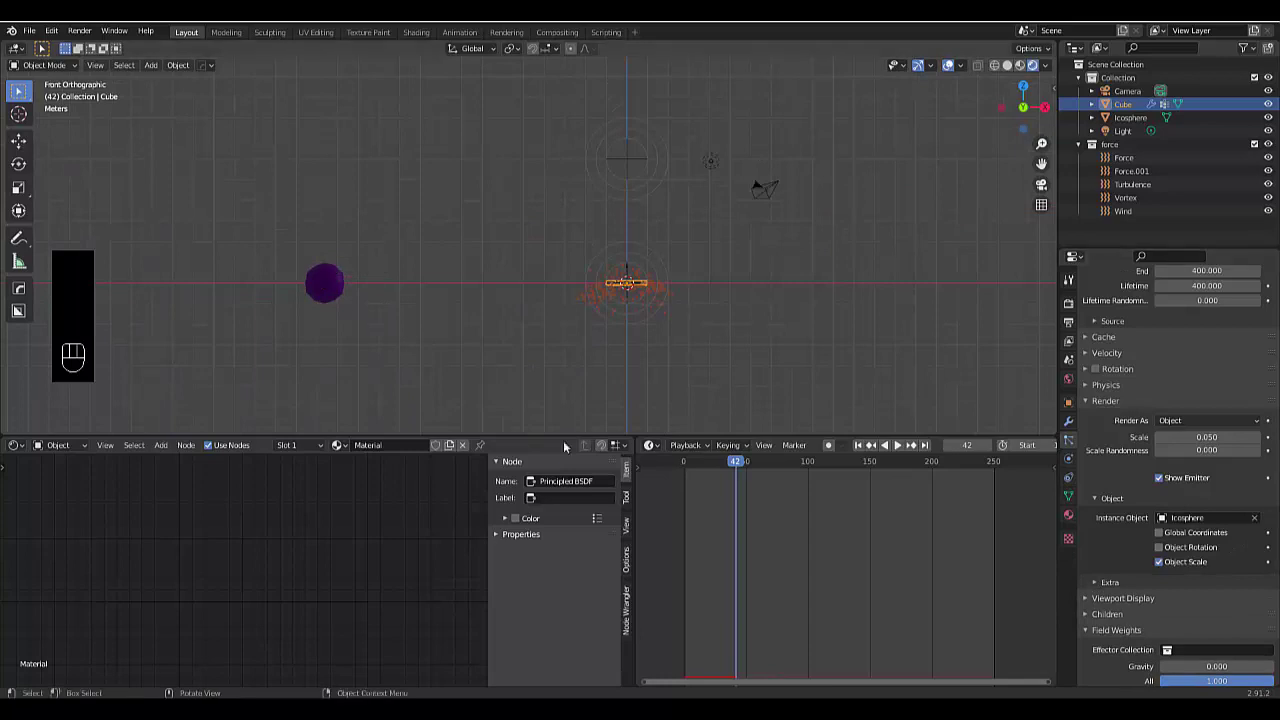
# Step: Set particle Scale to 0.2 and Scale Randomness to 1.0
pyautogui.click(1207, 437)
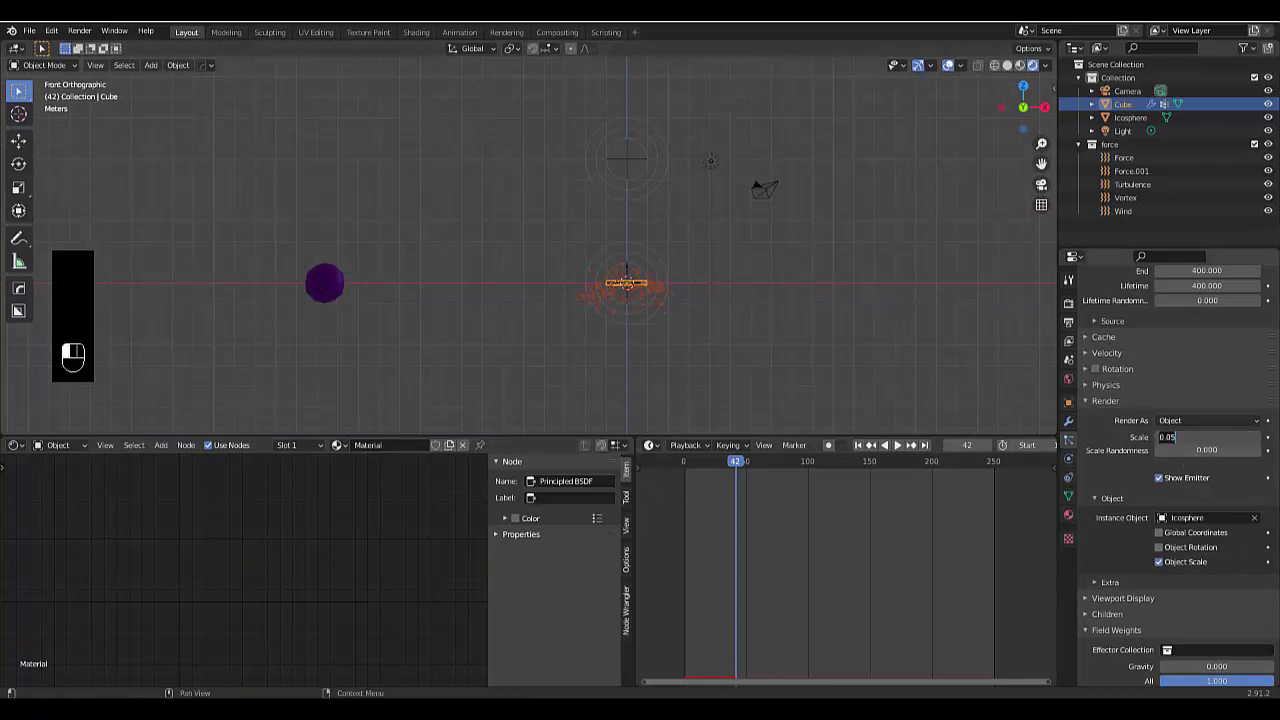
pyautogui.write('0.2')
pyautogui.press('Return')
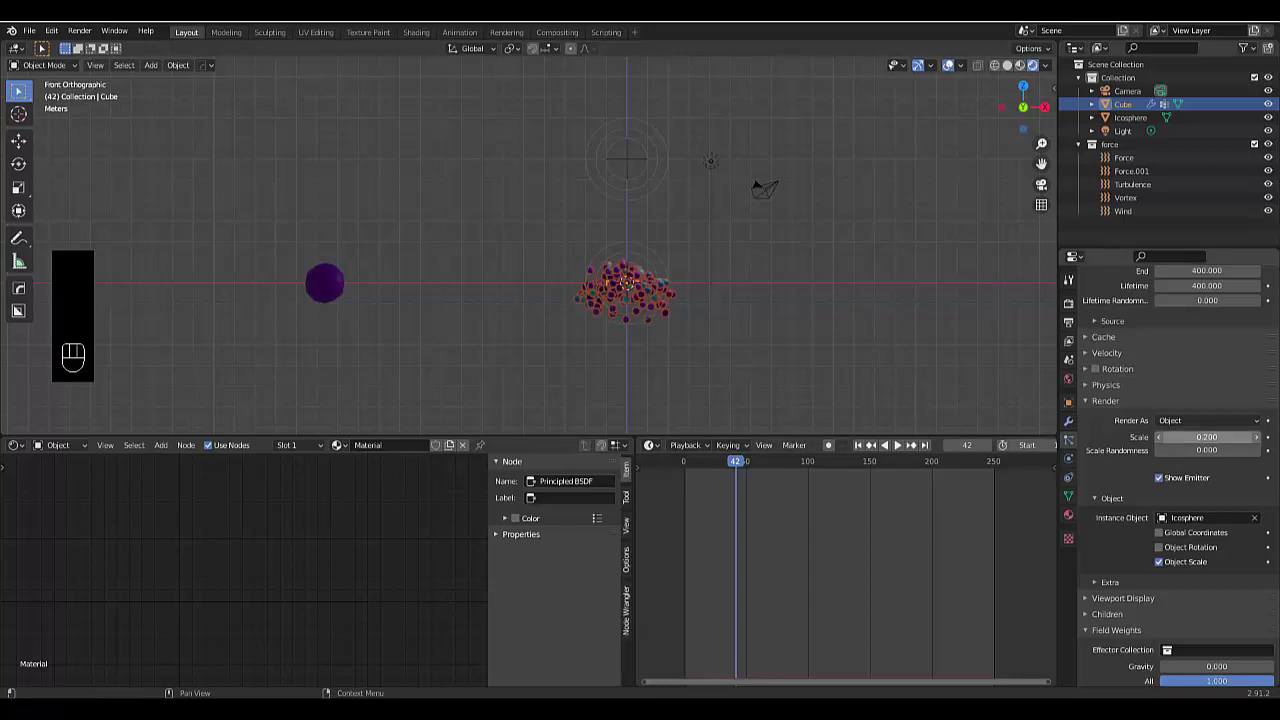
pyautogui.click(1205, 450)
pyautogui.press('Return')
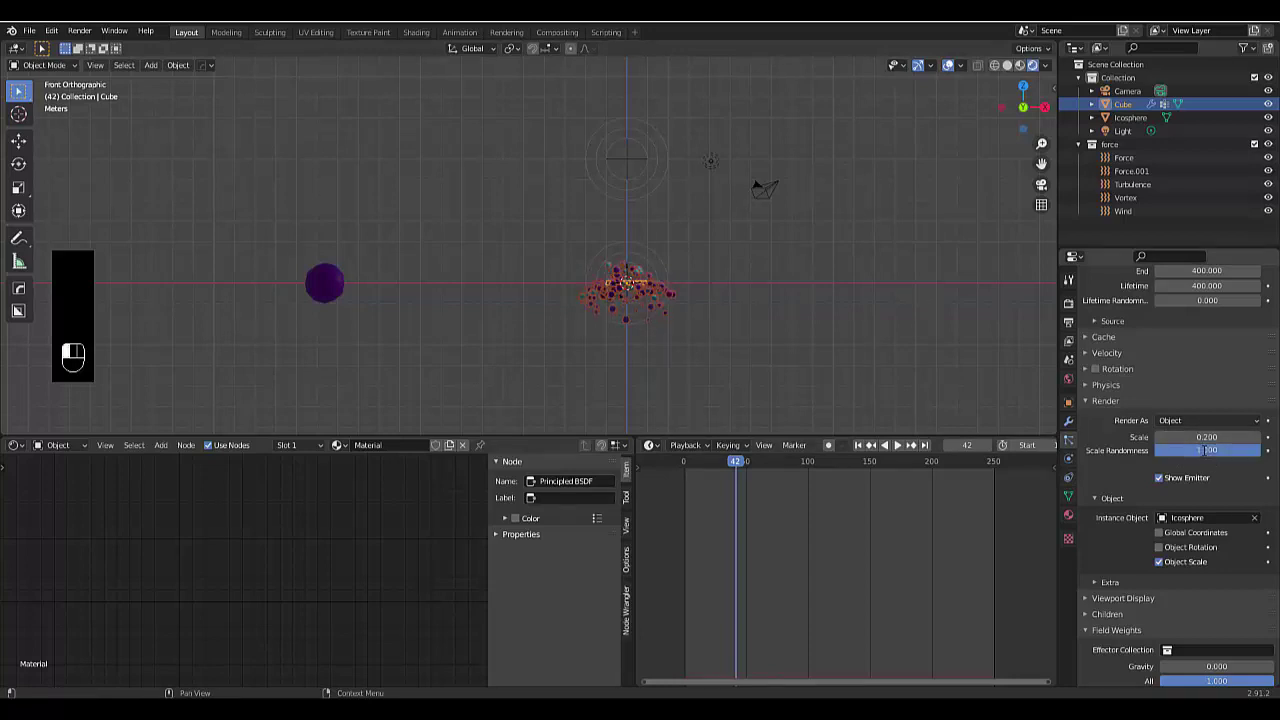
pyautogui.scroll(-2, 622, 293)
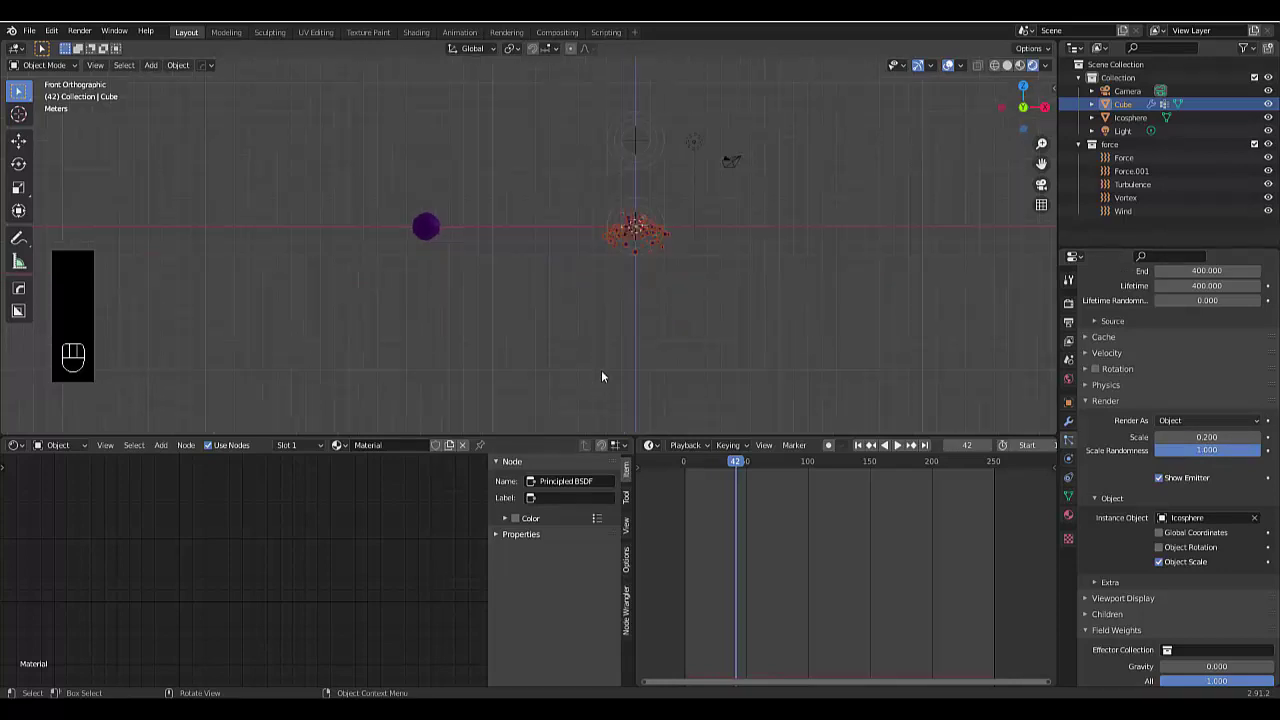
pyautogui.scroll(2, 606, 371)
pyautogui.scroll(2, 695, 200)
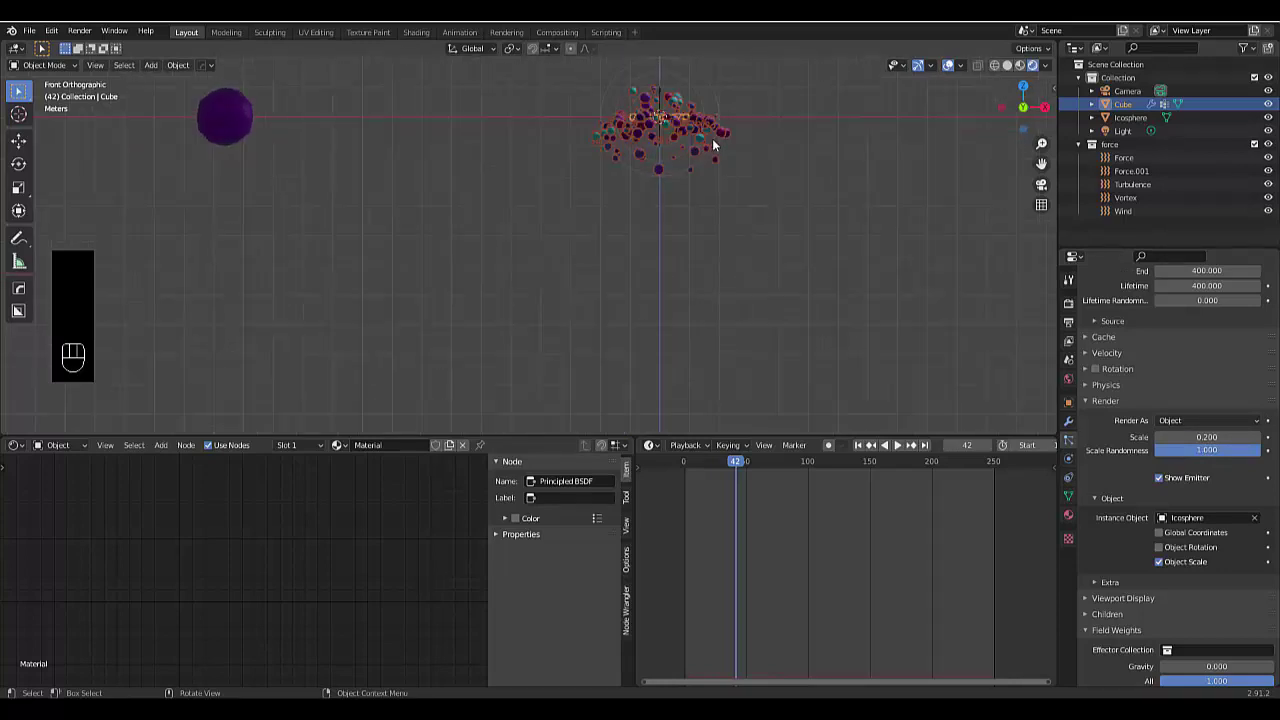
# Step: Set the World background color to white
pyautogui.click(1068, 380)
pyautogui.click(1237, 392)
pyautogui.moveTo(1252, 290); pyautogui.dragTo(1250, 200)
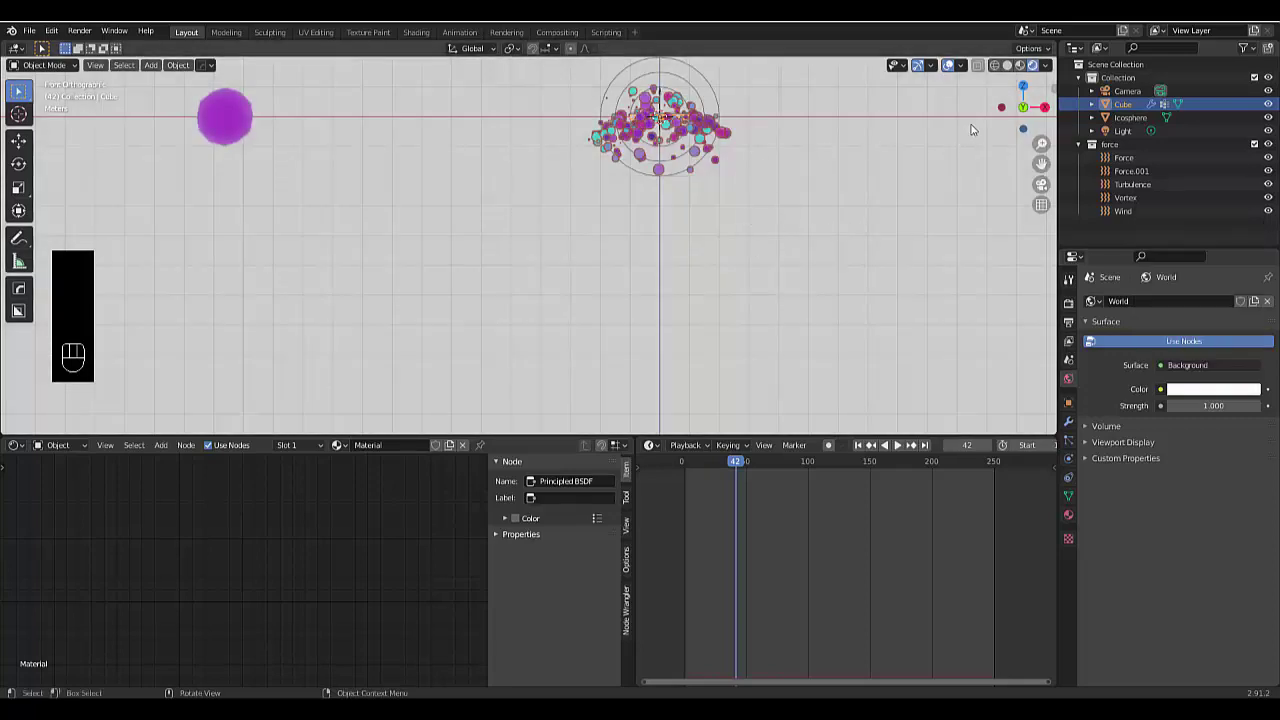
# Step: Change the Light to a Sun lamp with Strength 30
pyautogui.click(1124, 131)
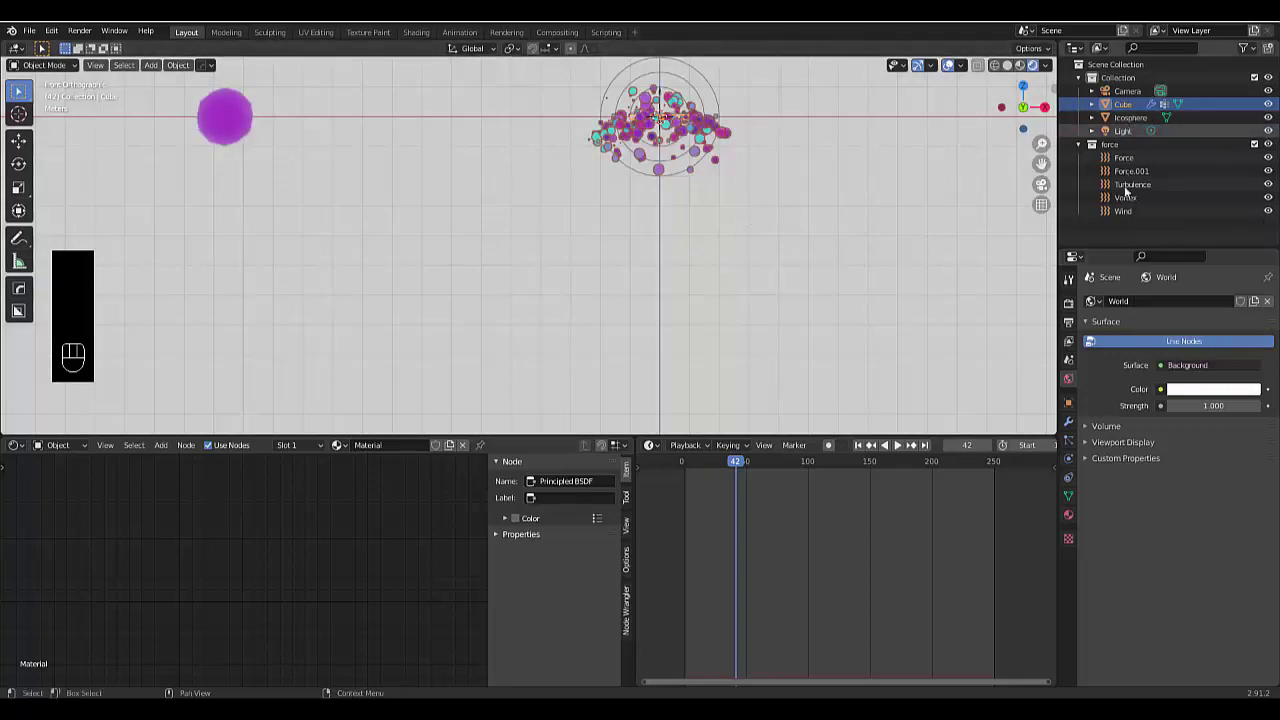
pyautogui.click(1068, 458)
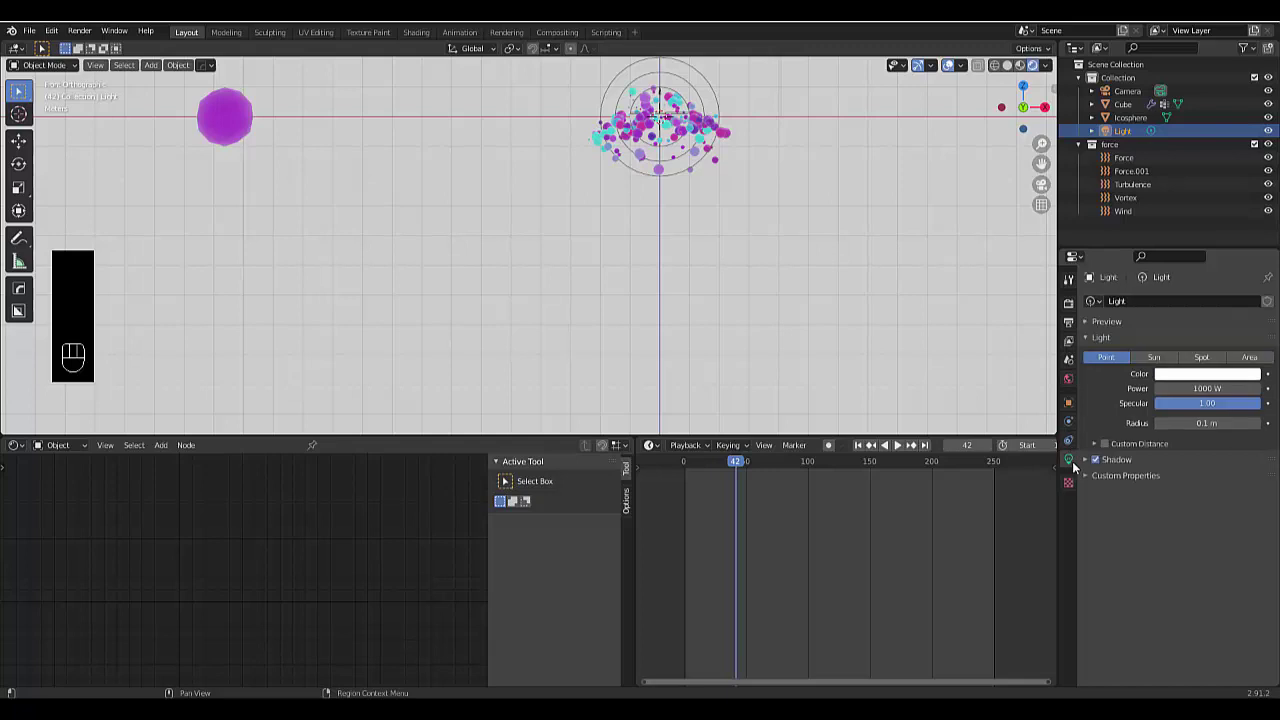
pyautogui.click(1154, 357)
pyautogui.click(1183, 388)
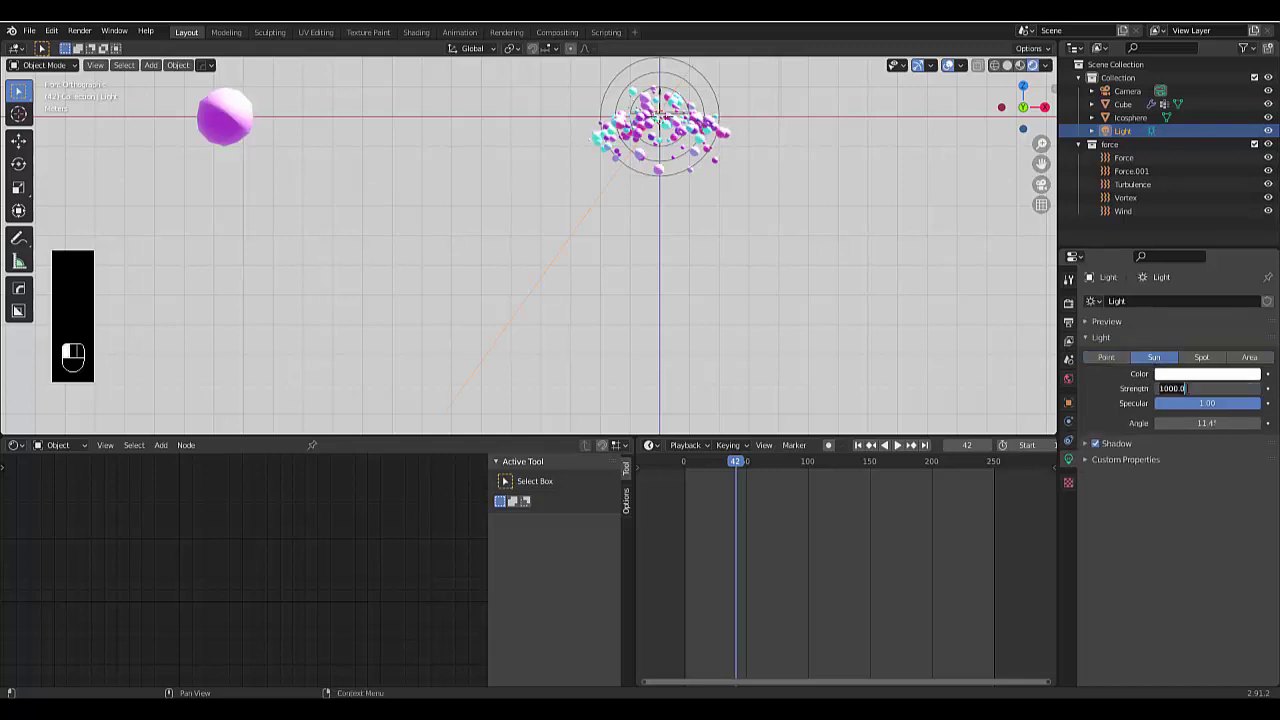
pyautogui.write('30')
pyautogui.press('Return')
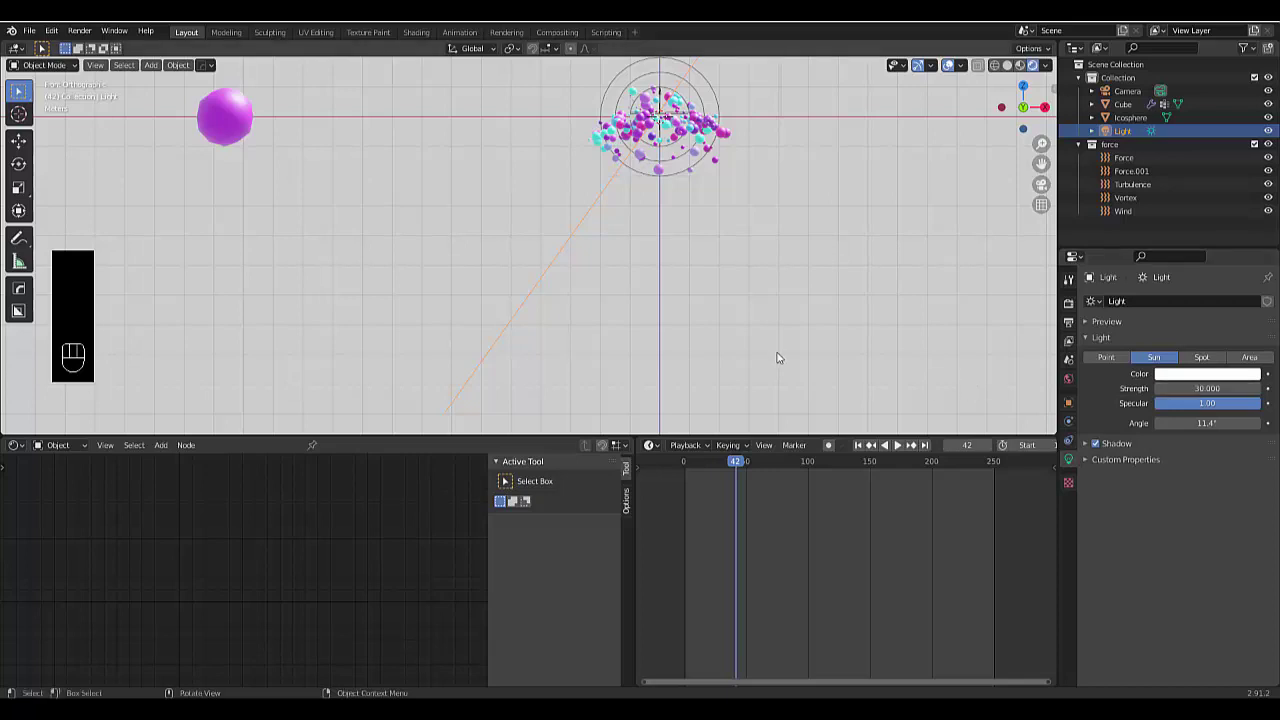
pyautogui.scroll(-1, 687, 345)
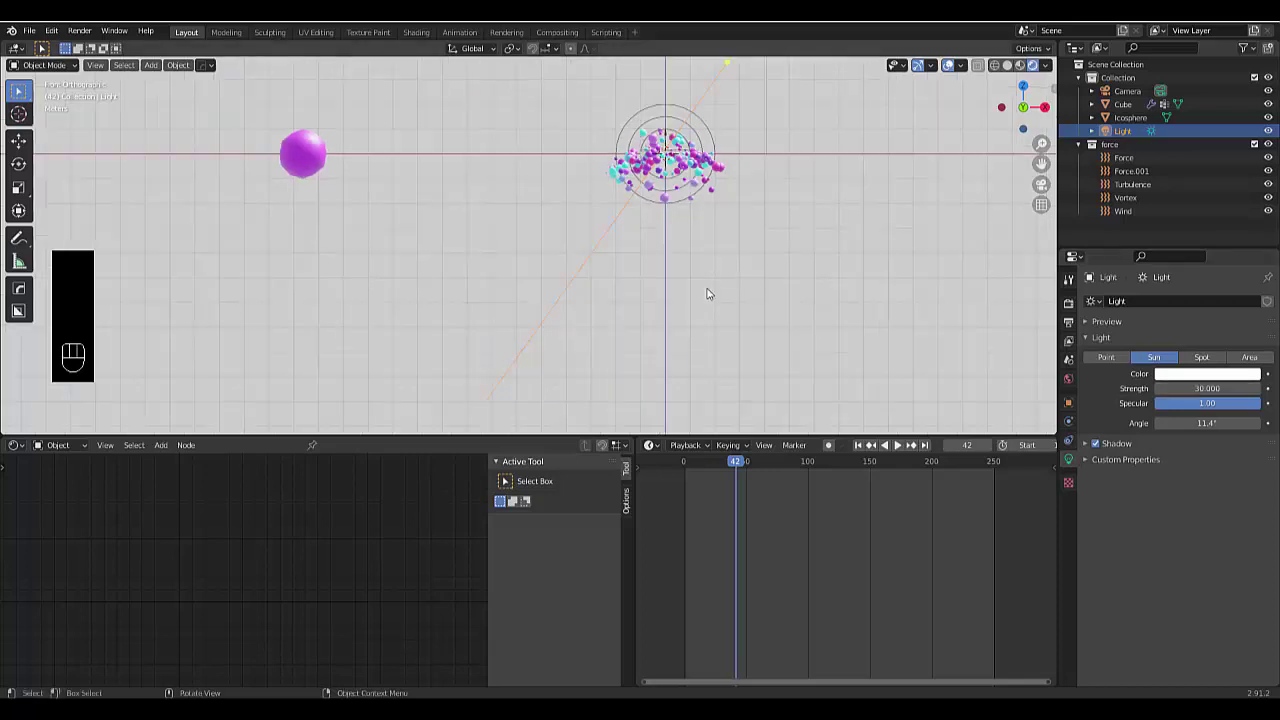
# Step: Align the camera to the current front view with Ctrl+Alt+Numpad0
pyautogui.press('ctrl')
pyautogui.hotkey('ctrl', 'alt')
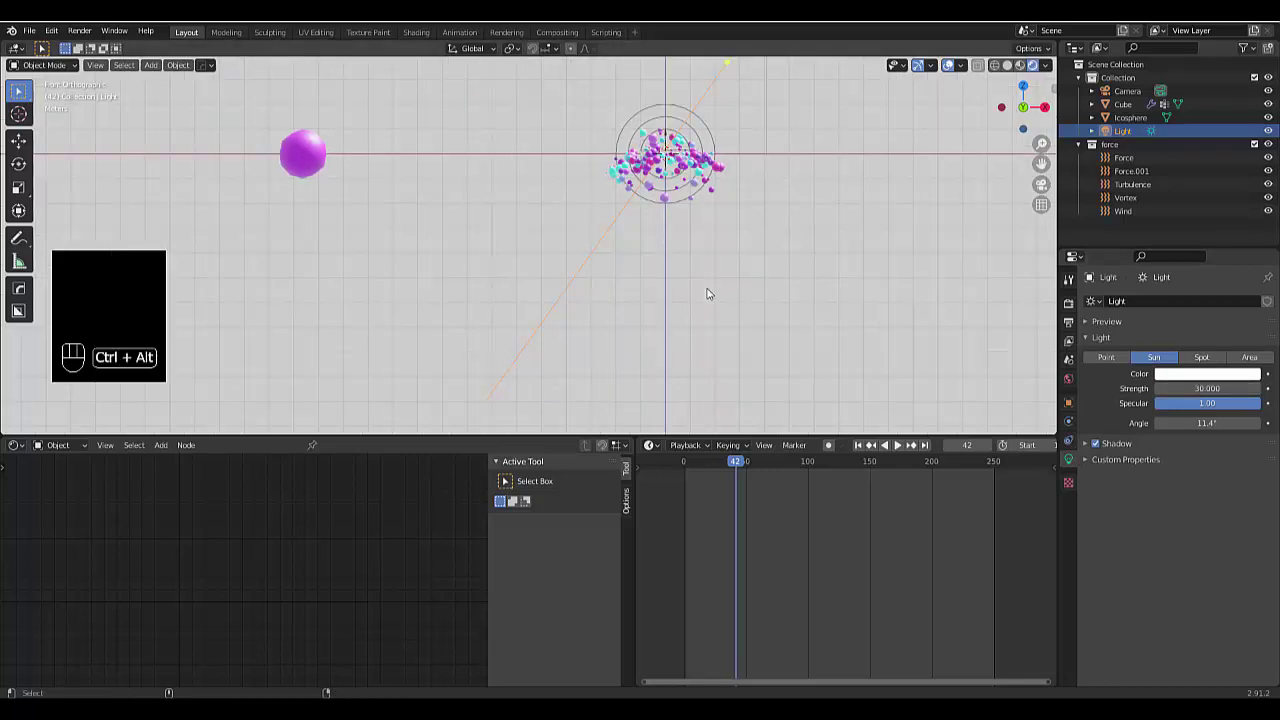
pyautogui.press('ctrl+alt+KP_0')
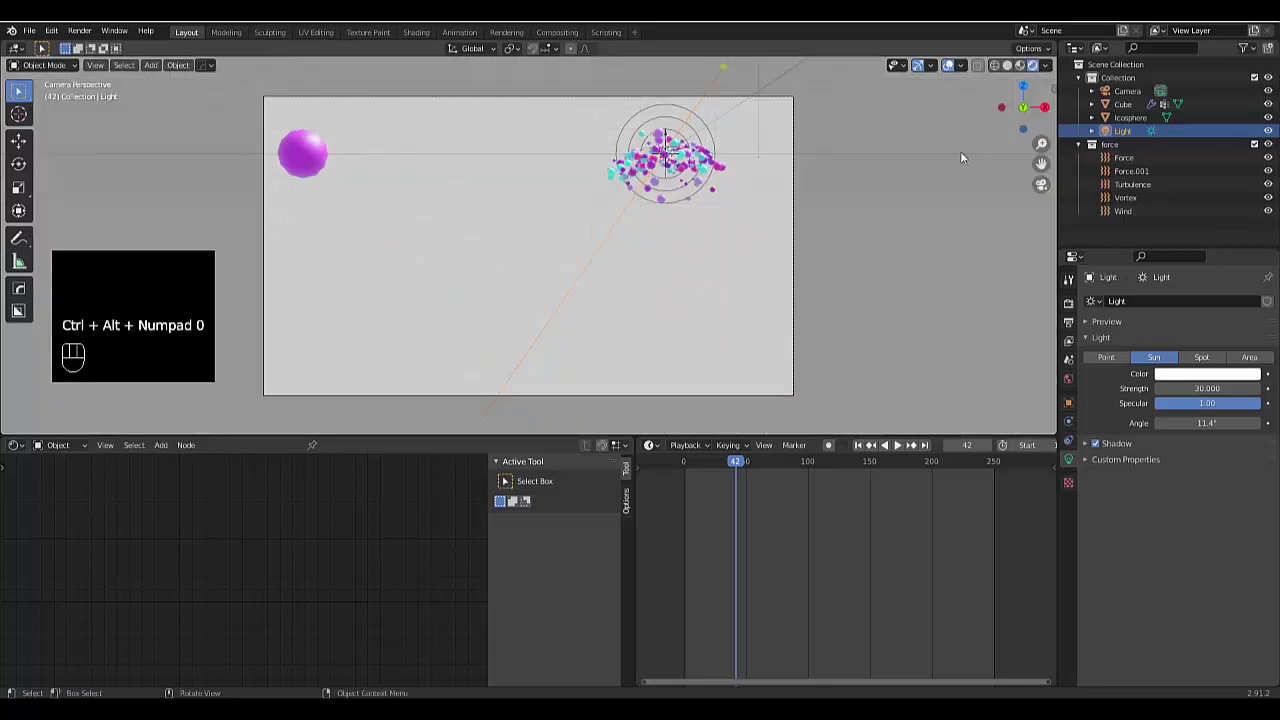
# Step: Shift the camera to frame the particle column and start playback
pyautogui.click(1127, 91)
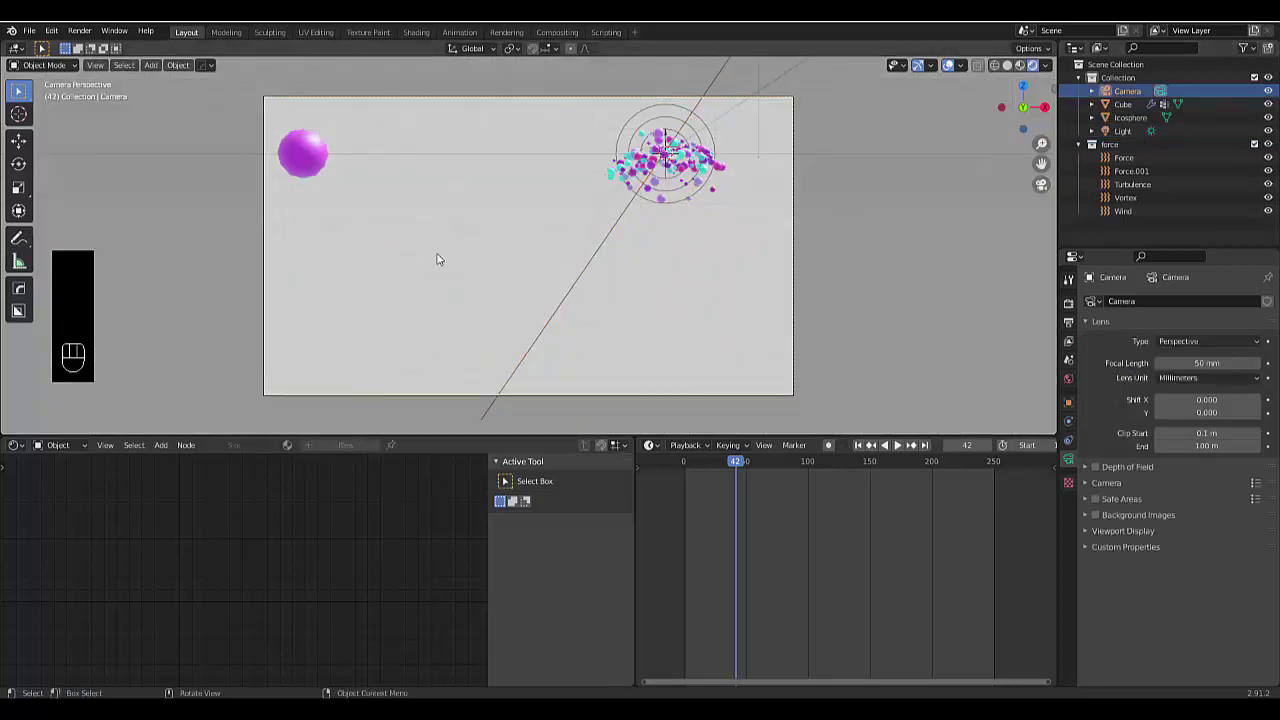
pyautogui.press('g')
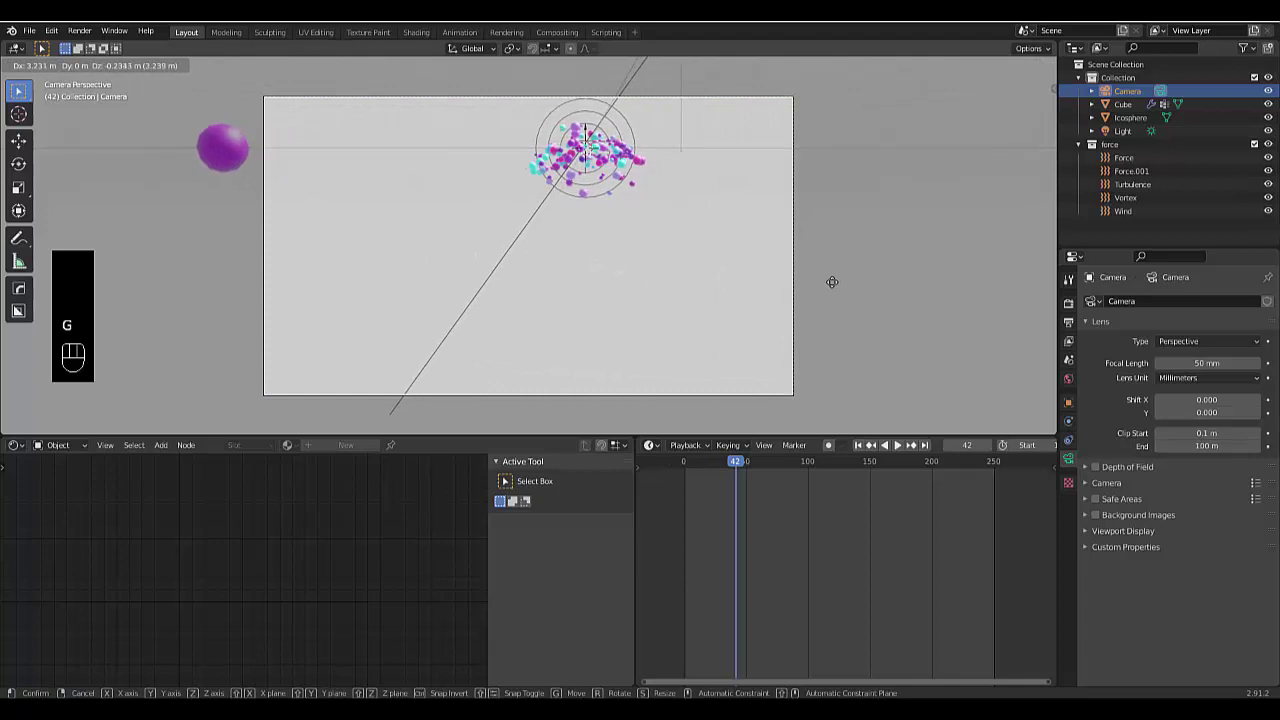
pyautogui.click(831, 282)
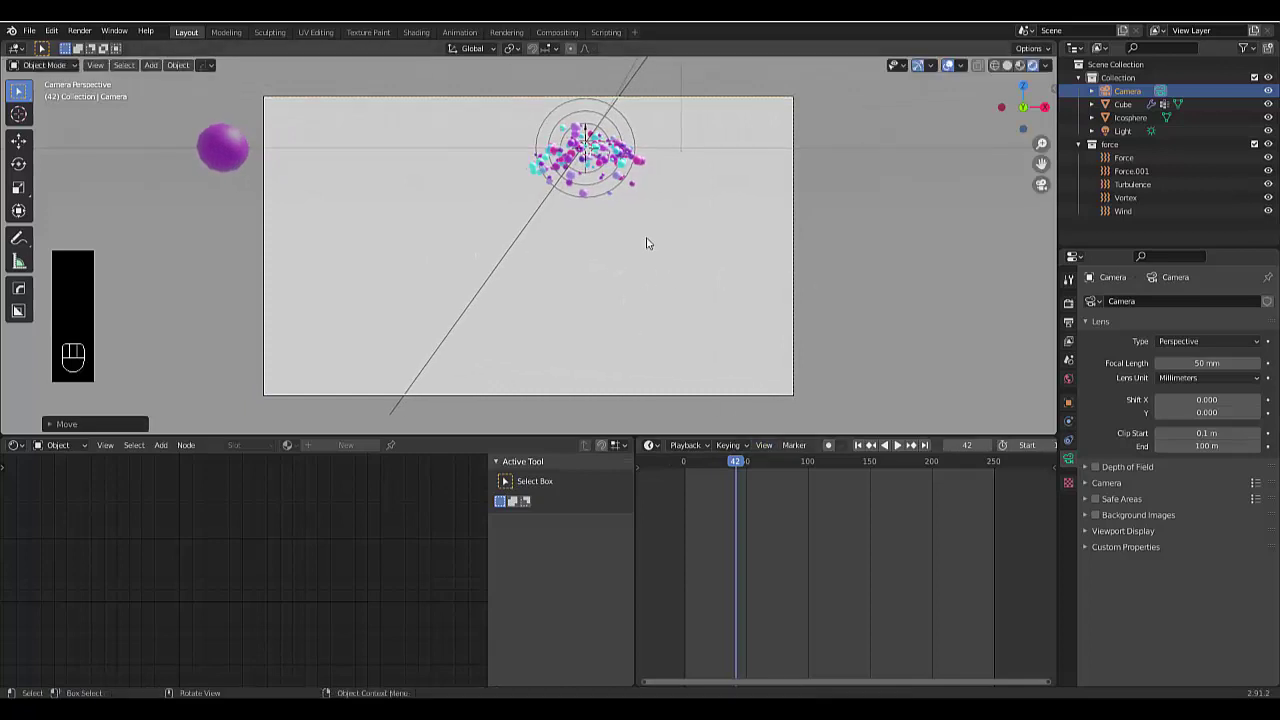
pyautogui.press('space')
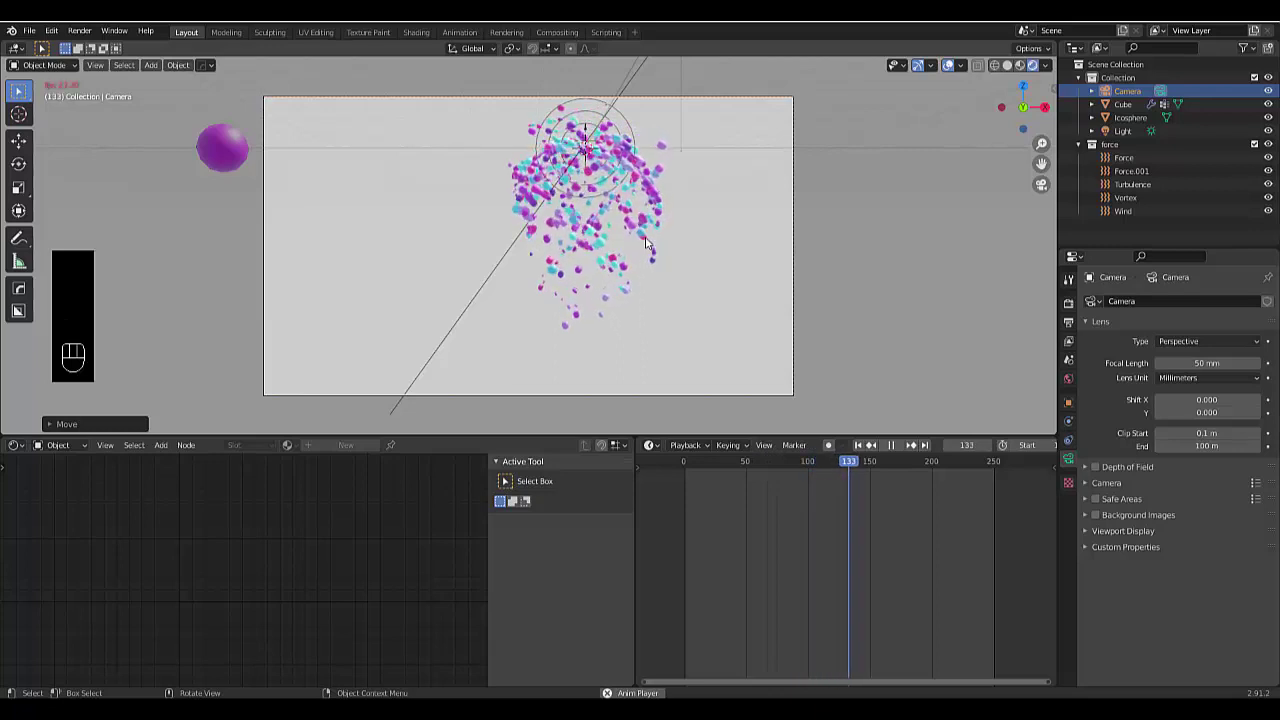
# Step: Keyframe the 50 mm focal length at frame 170, then play on to frame 215
pyautogui.press('space')
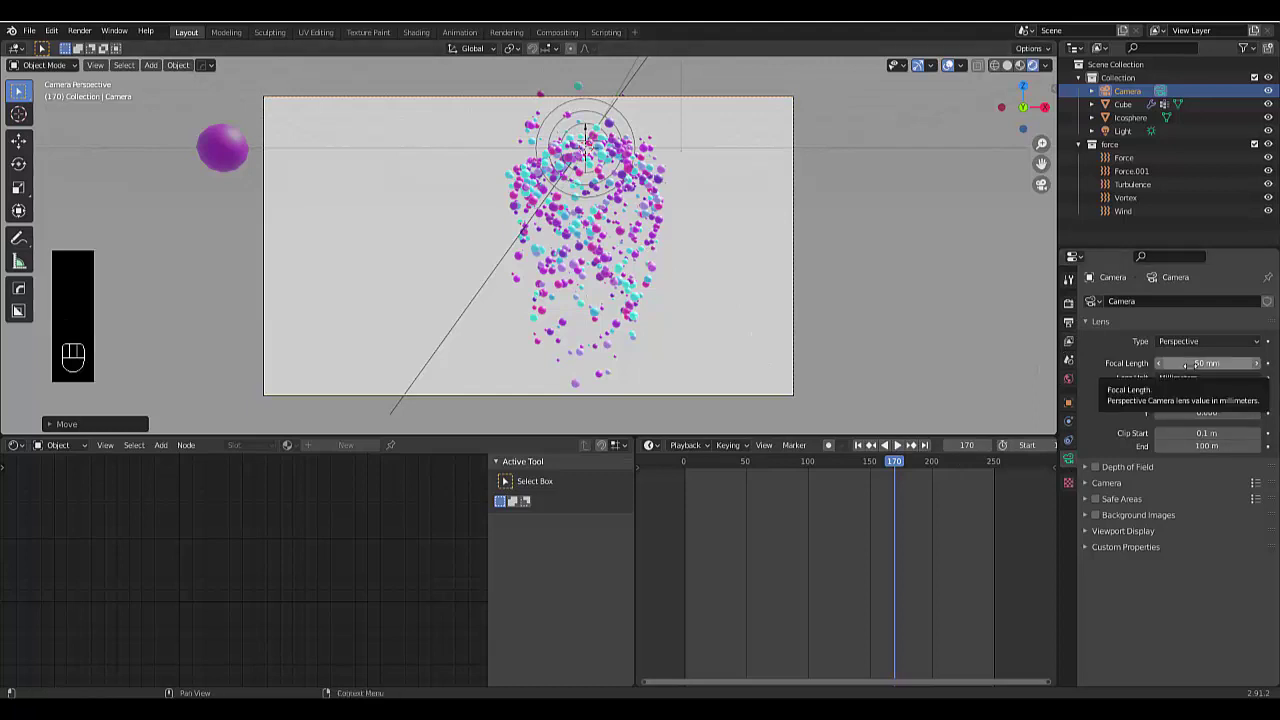
pyautogui.press('i')
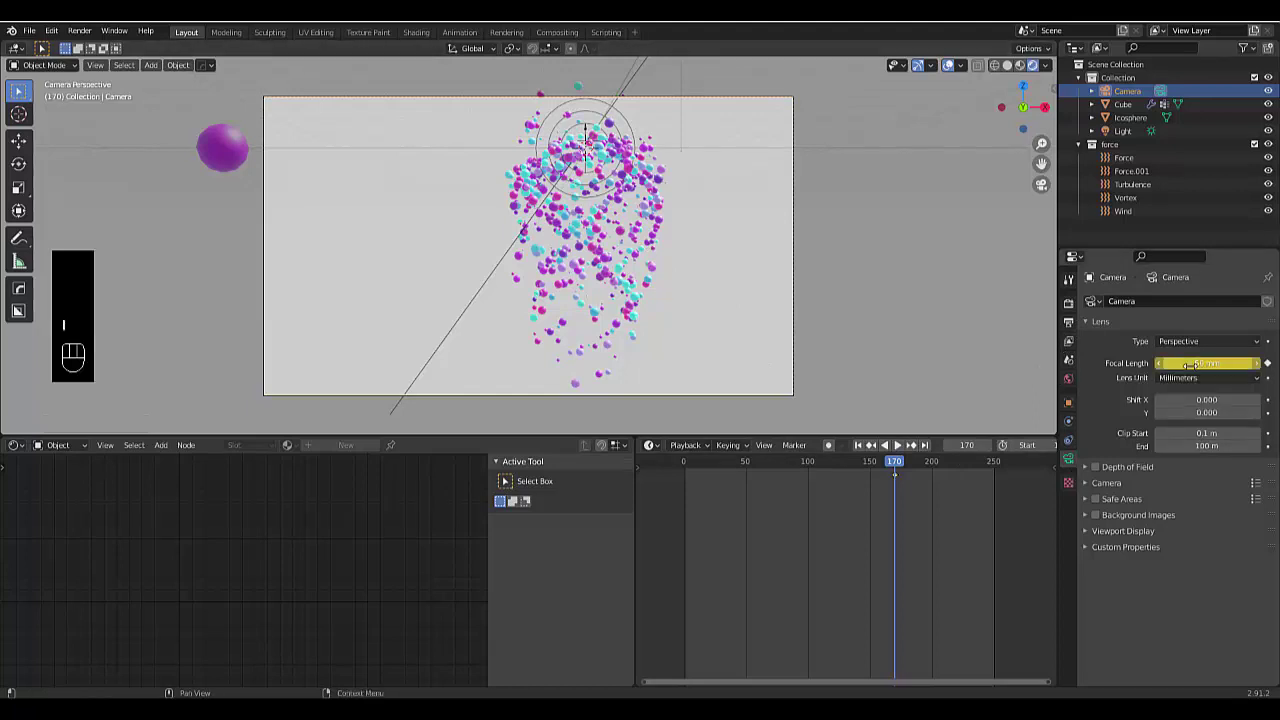
pyautogui.click(898, 447)
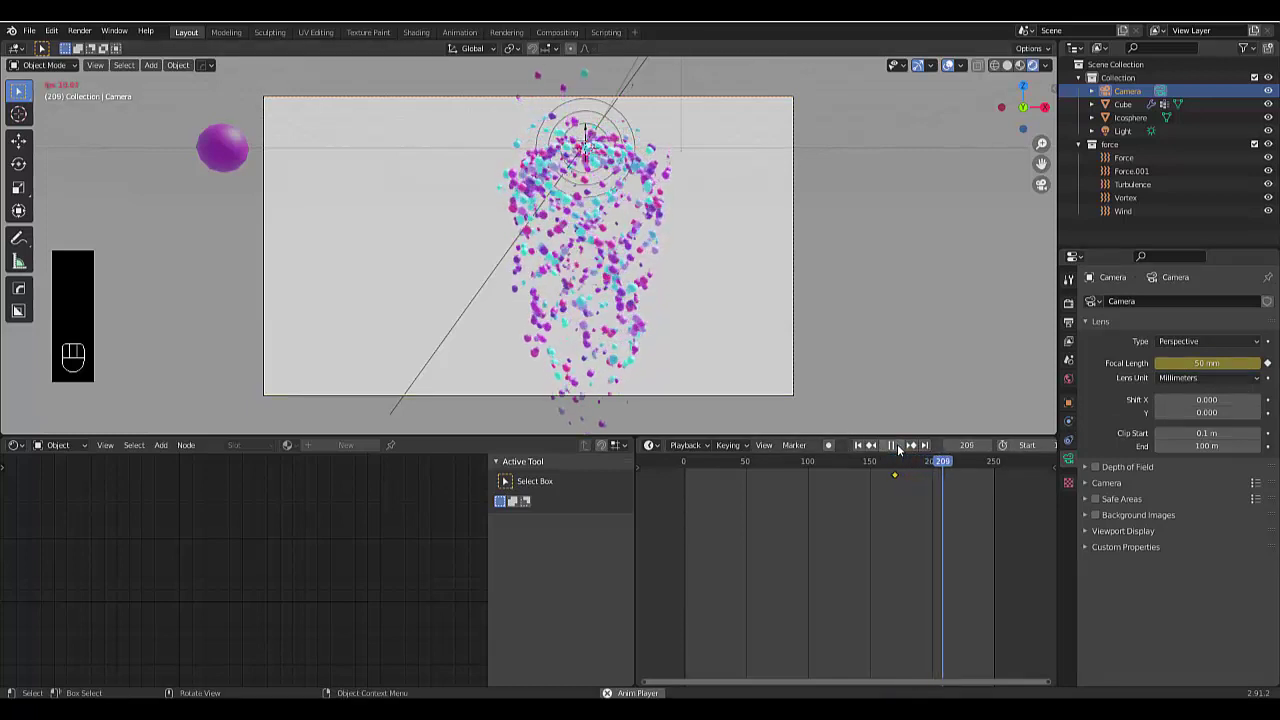
pyautogui.click(898, 447)
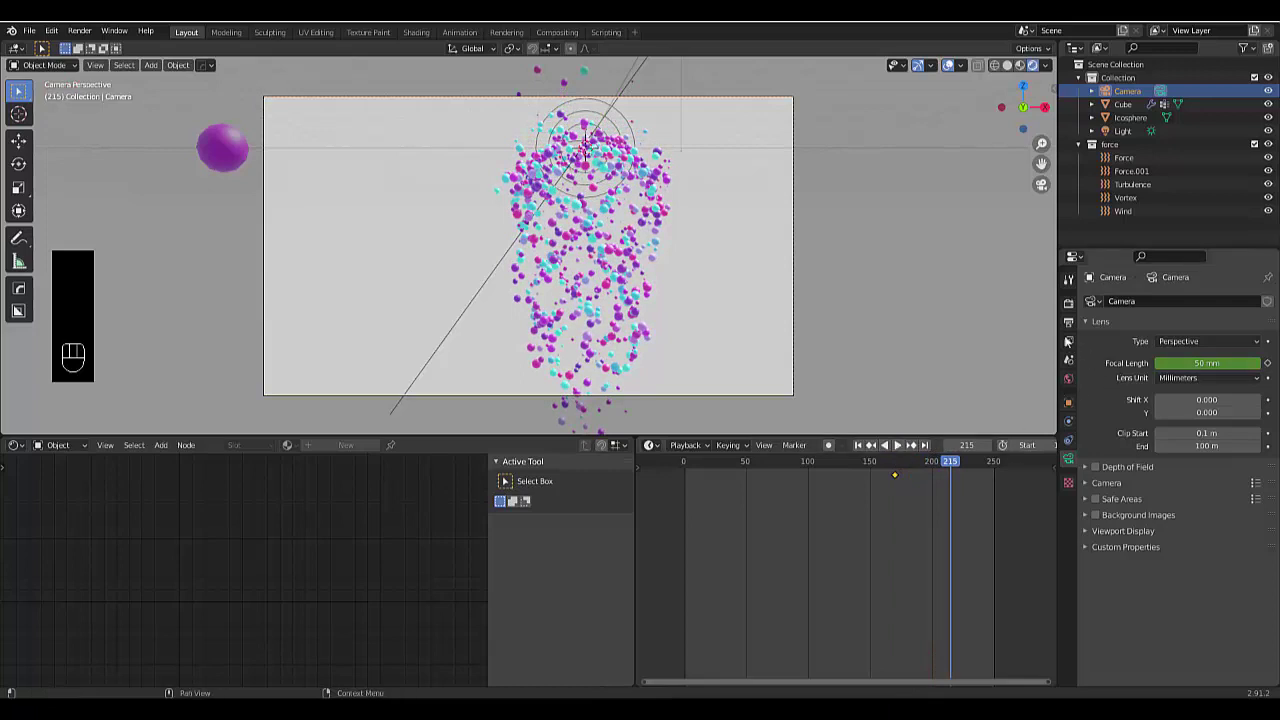
# Step: Lower the camera focal length to 20 mm and keyframe it at frame 215
pyautogui.click(1159, 363)
pyautogui.moveTo(1159, 363); pyautogui.dragTo(1076, 363)
pyautogui.click(1076, 363)
pyautogui.press('Return')
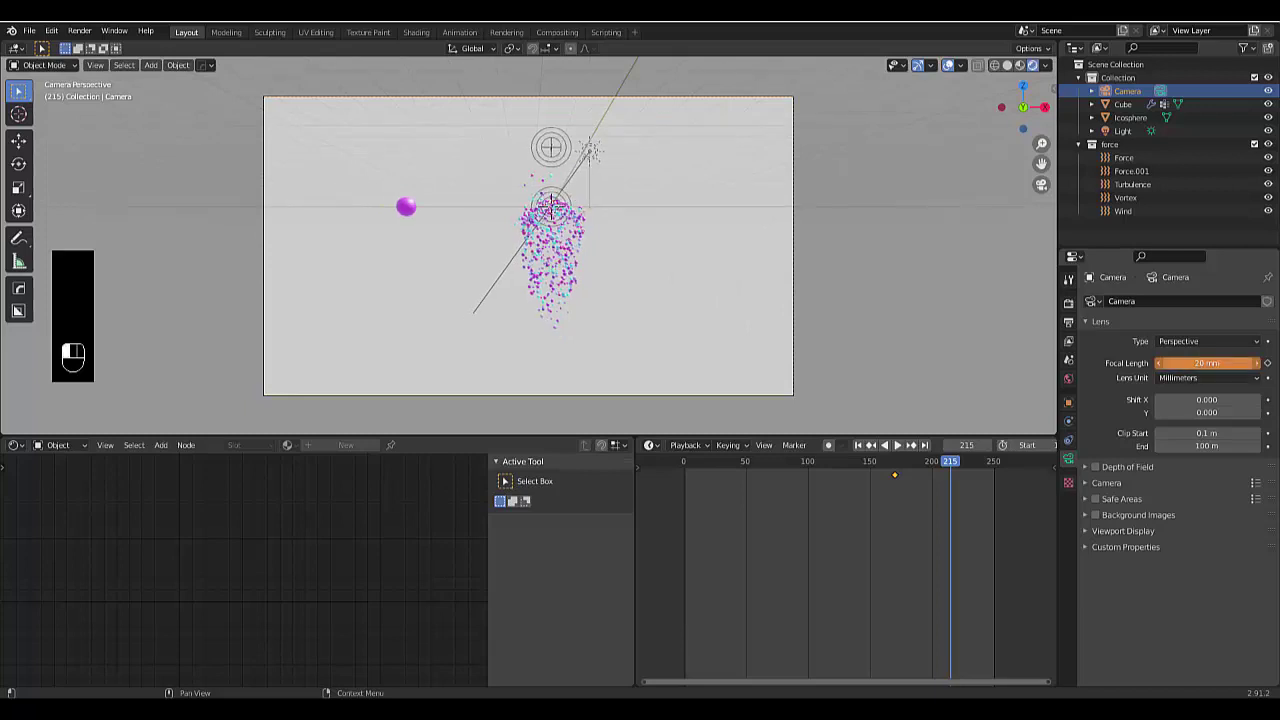
pyautogui.press('i')
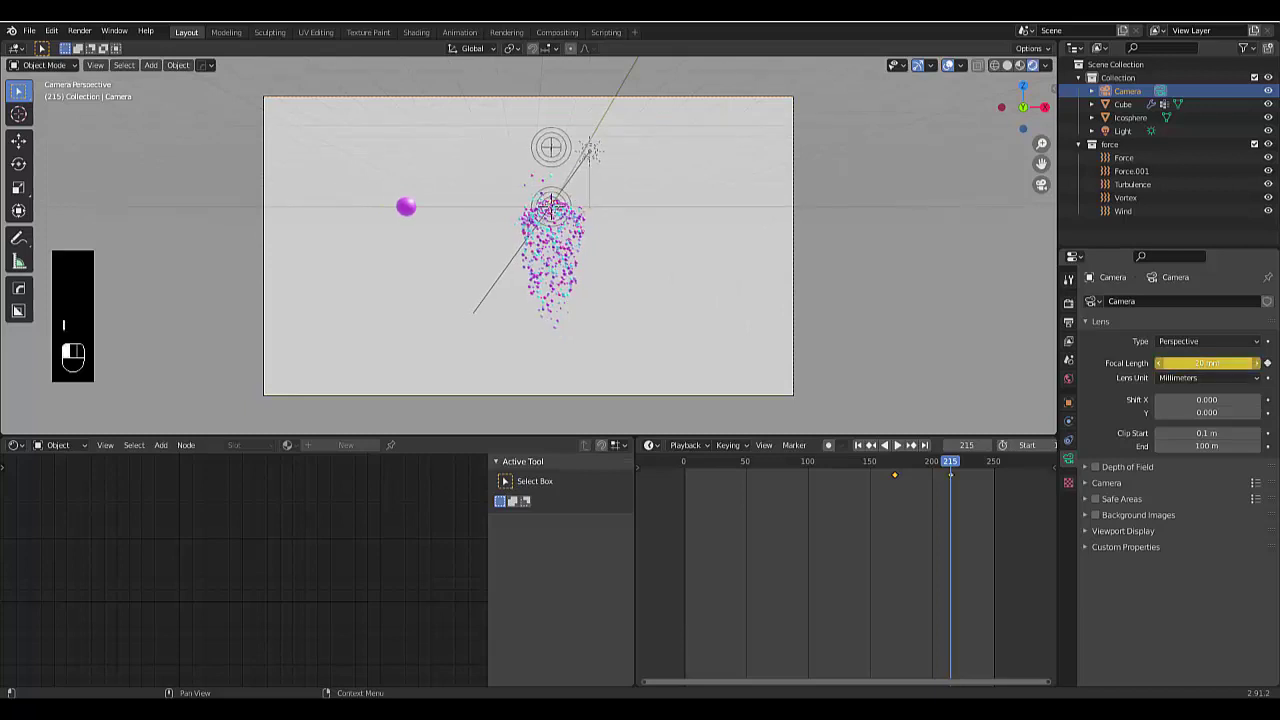
# Step: Jump to frame 1 and play the animation through the camera
pyautogui.click(858, 445)
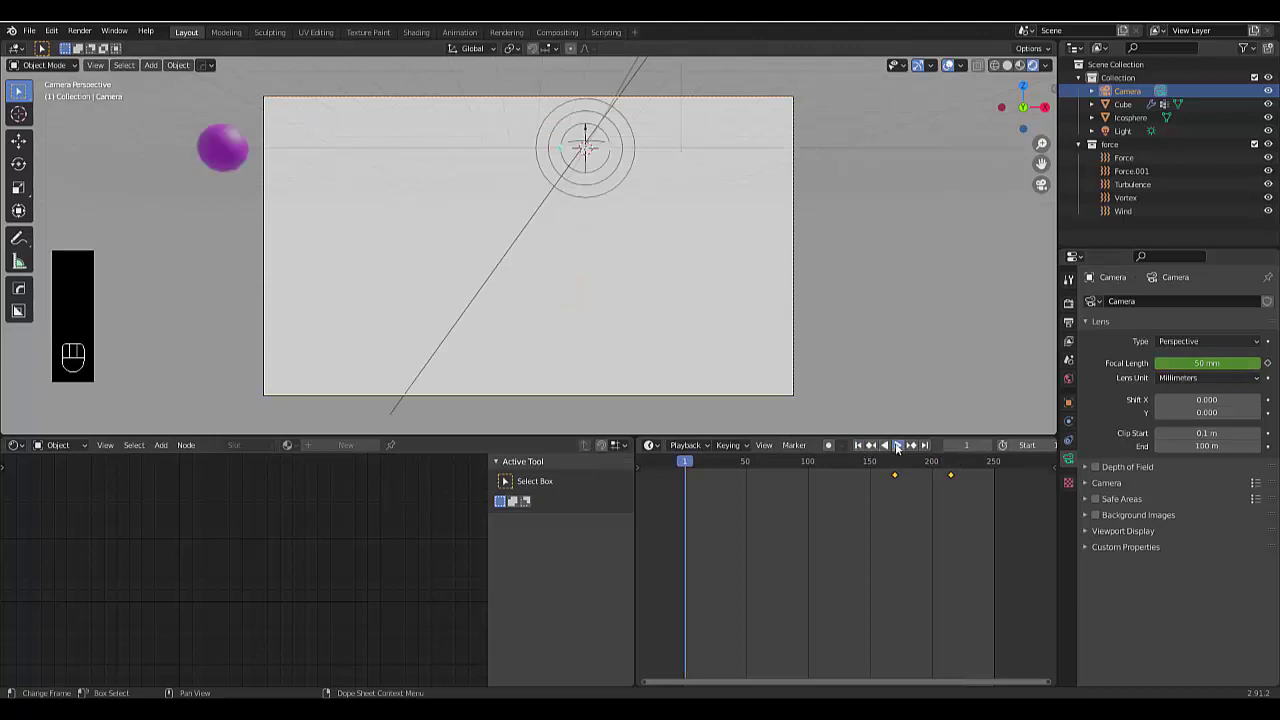
pyautogui.click(897, 445)
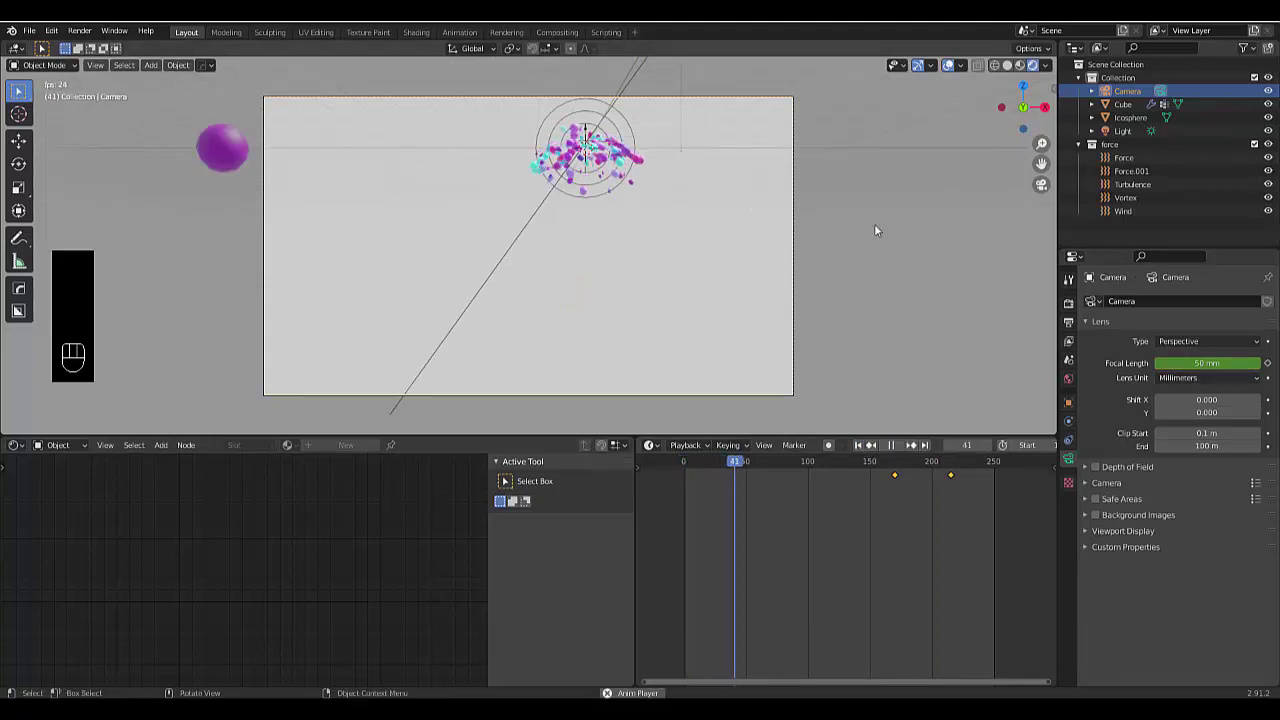